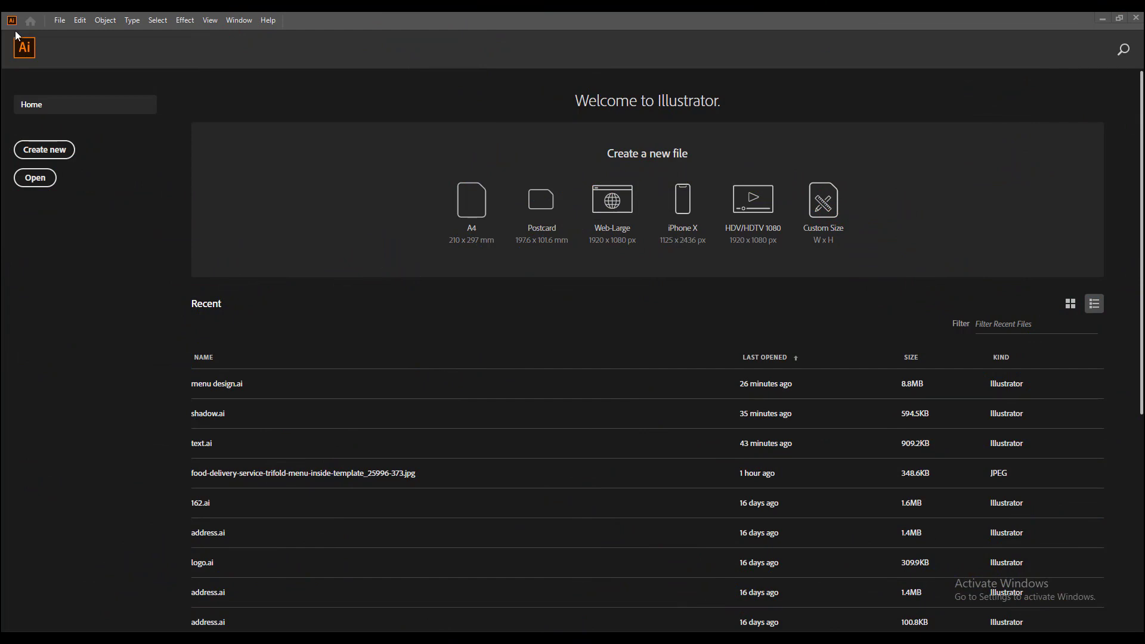
Step: Create a new document with a 21 × 21 cm artboard
{"action": "left_click", "coordinate": [43, 151]}
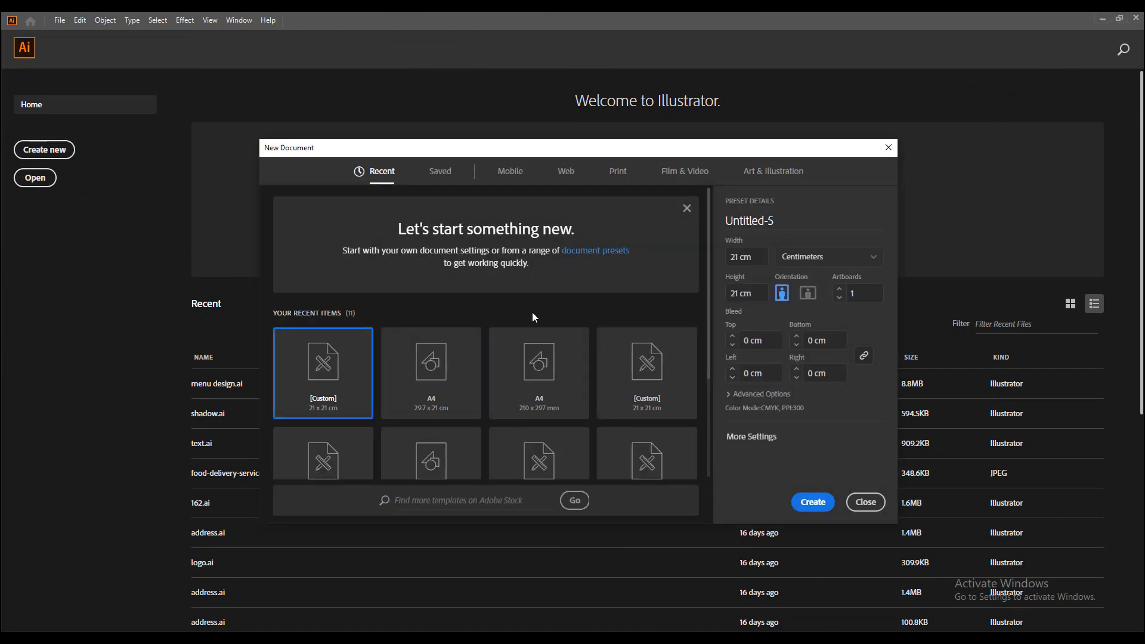
{"action": "left_click", "coordinate": [752, 257]}
{"action": "left_click", "coordinate": [813, 501]}
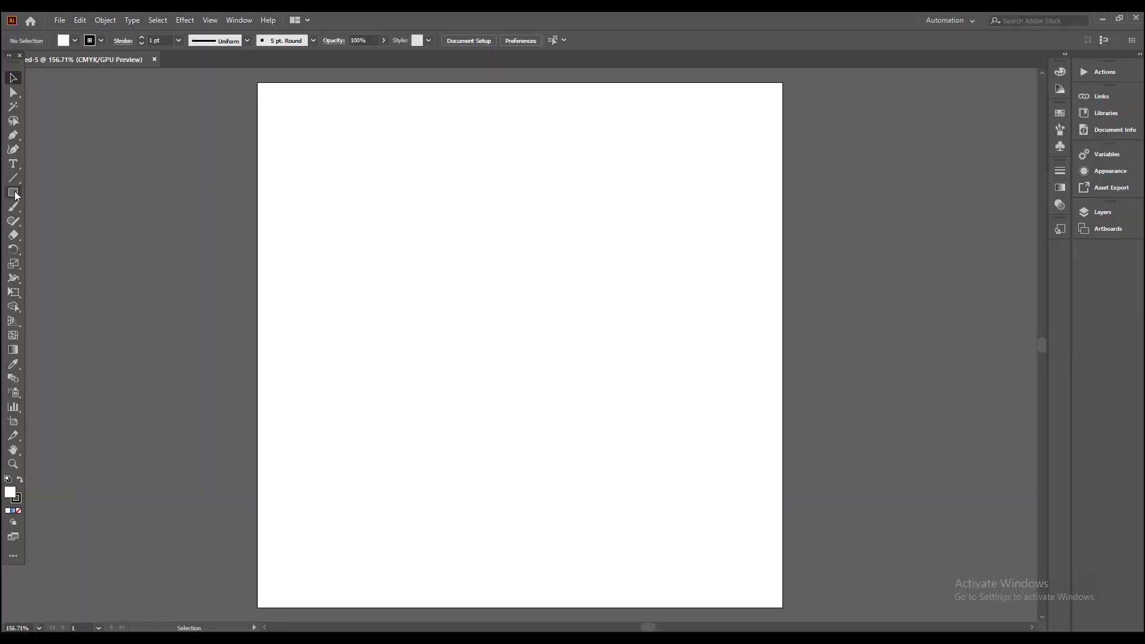
Step: Create a rectangle 21 cm wide and 21 cm high near the artboard's upper-left corner
{"action": "left_click", "coordinate": [14, 194]}
{"action": "left_click", "coordinate": [252, 91]}
{"action": "type", "text": "21"}
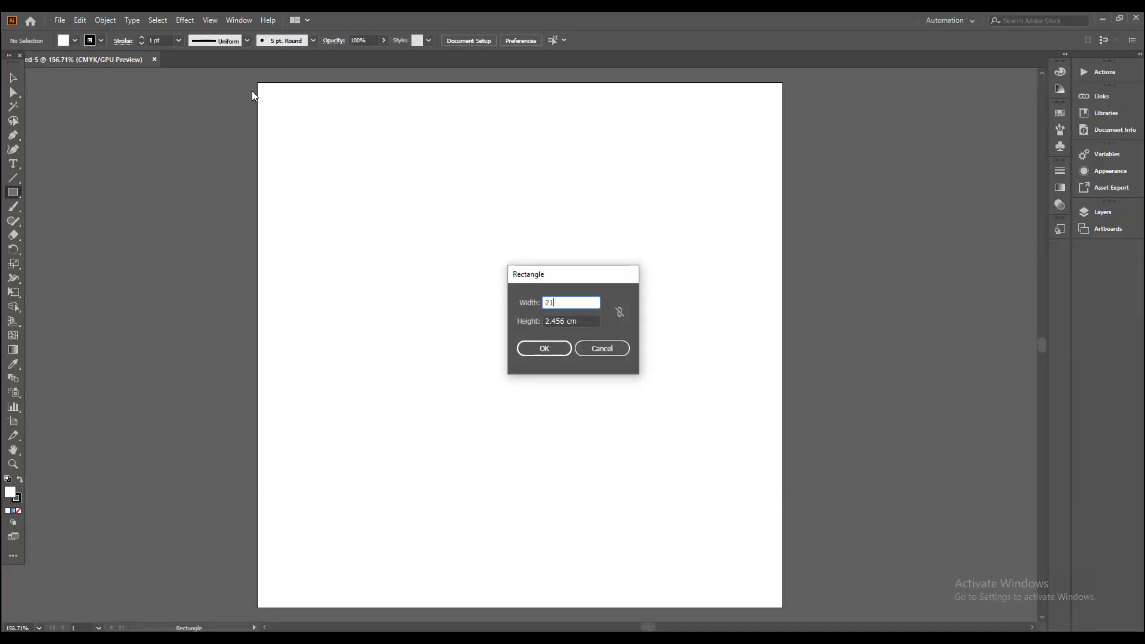
{"action": "key", "text": "Tab"}
{"action": "type", "text": "21"}
{"action": "key", "text": "Return"}
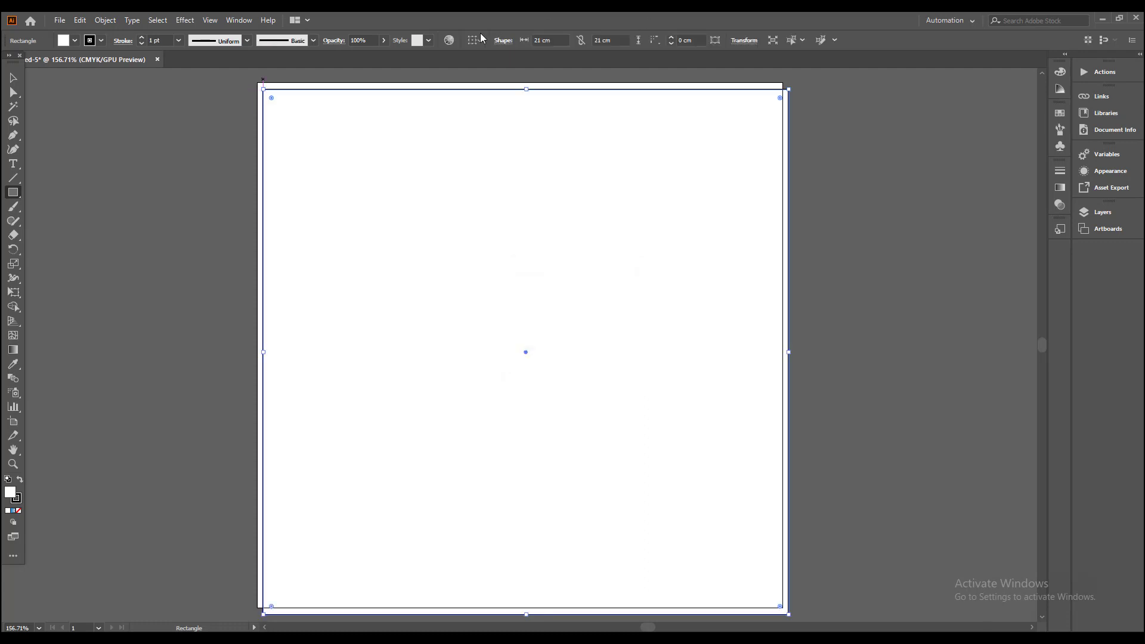
Step: Give the square a solid black fill and no stroke
{"action": "left_click", "coordinate": [13, 78]}
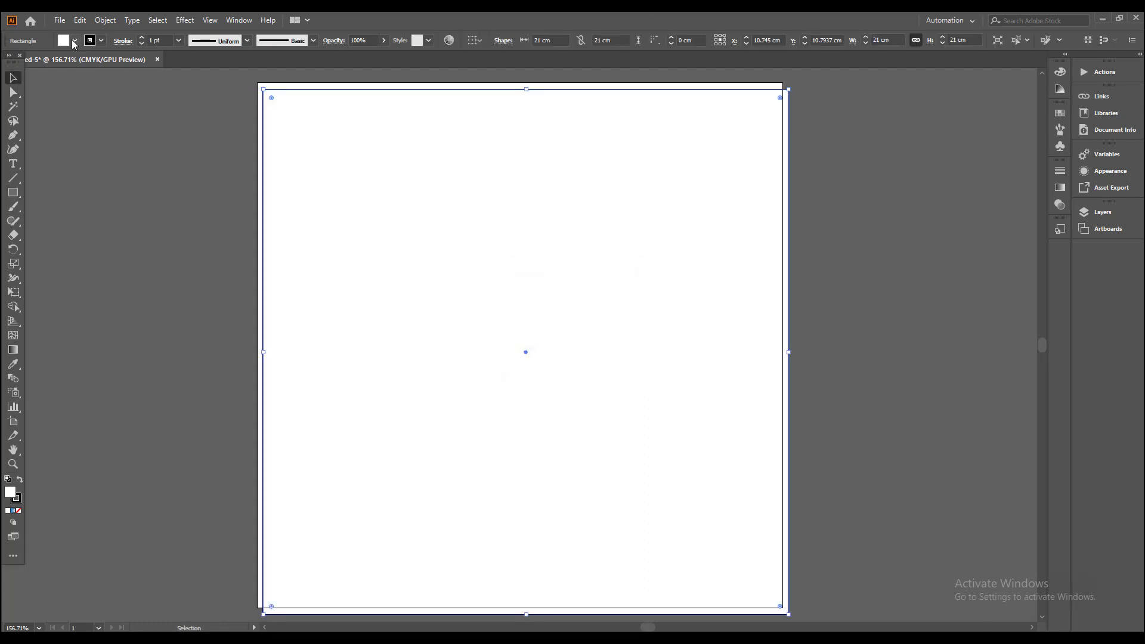
{"action": "left_click", "coordinate": [74, 41]}
{"action": "left_click", "coordinate": [12, 62]}
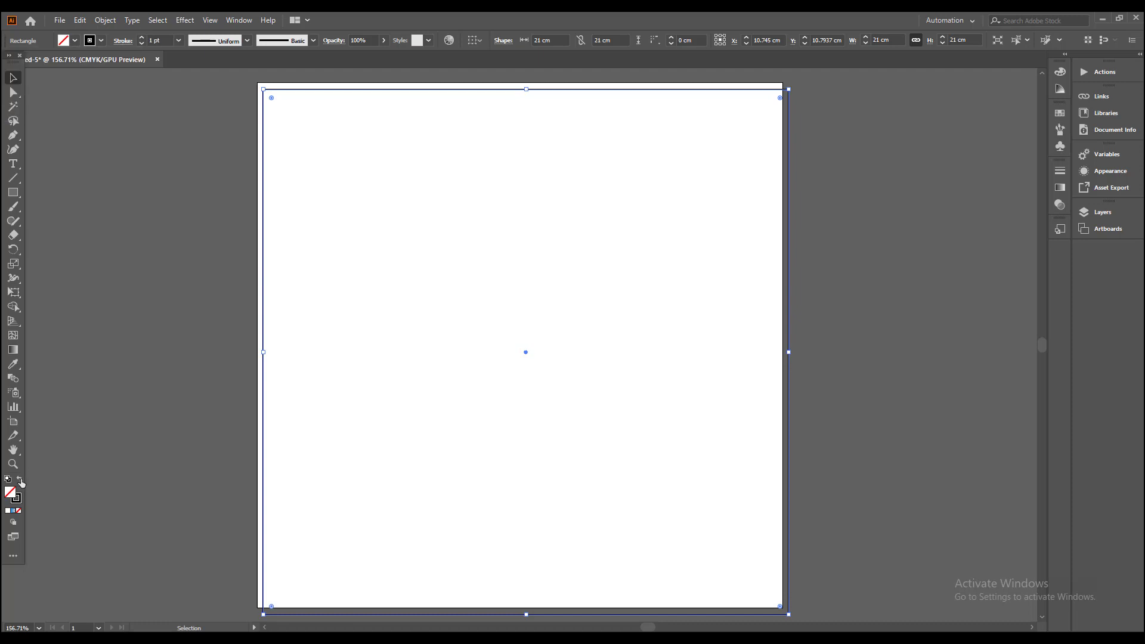
{"action": "left_click", "coordinate": [19, 479]}
Step: Align the square to the artboard, centred horizontally and flush with its top edge
{"action": "left_click", "coordinate": [481, 40]}
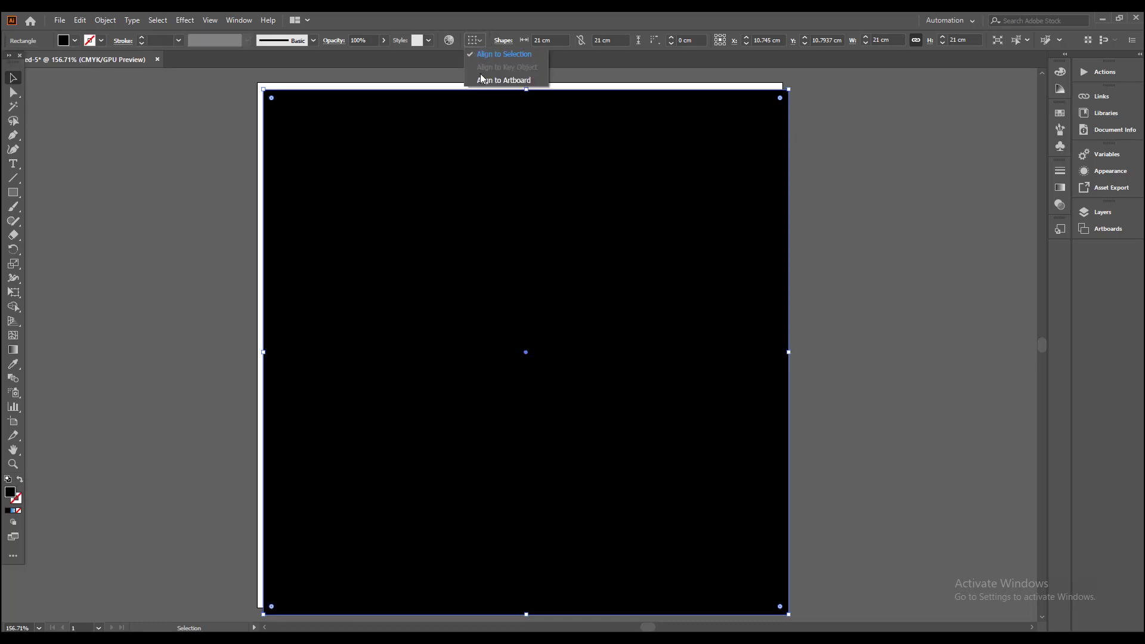
{"action": "left_click", "coordinate": [525, 81]}
{"action": "left_click", "coordinate": [512, 40]}
{"action": "left_click", "coordinate": [547, 40]}
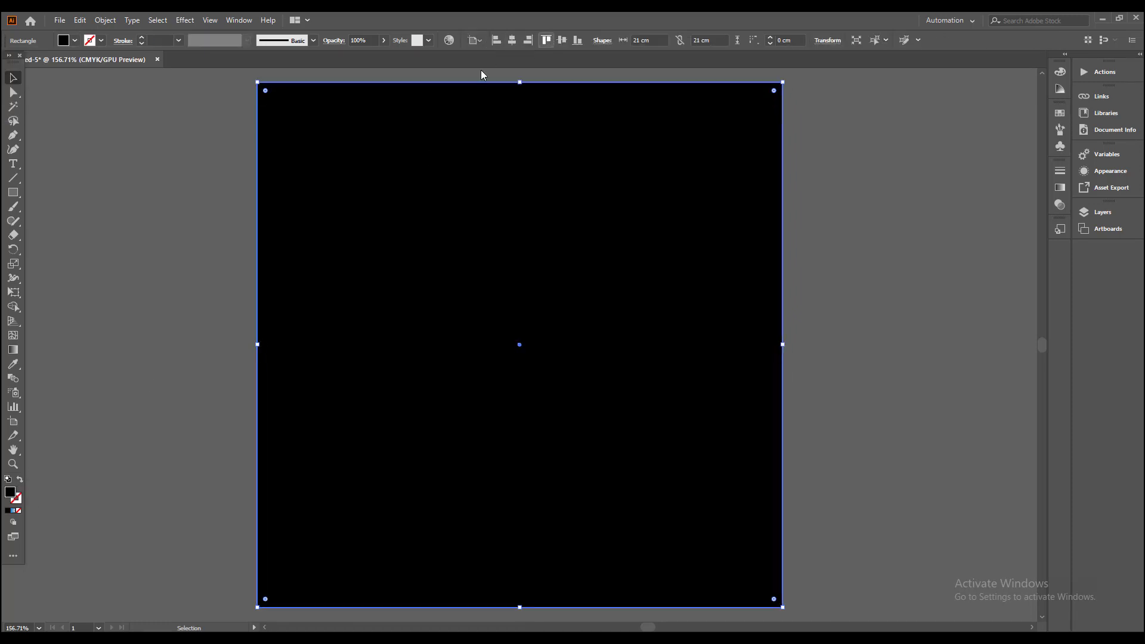
Step: Fill the square with a dark grey swatch
{"action": "left_click", "coordinate": [75, 41]}
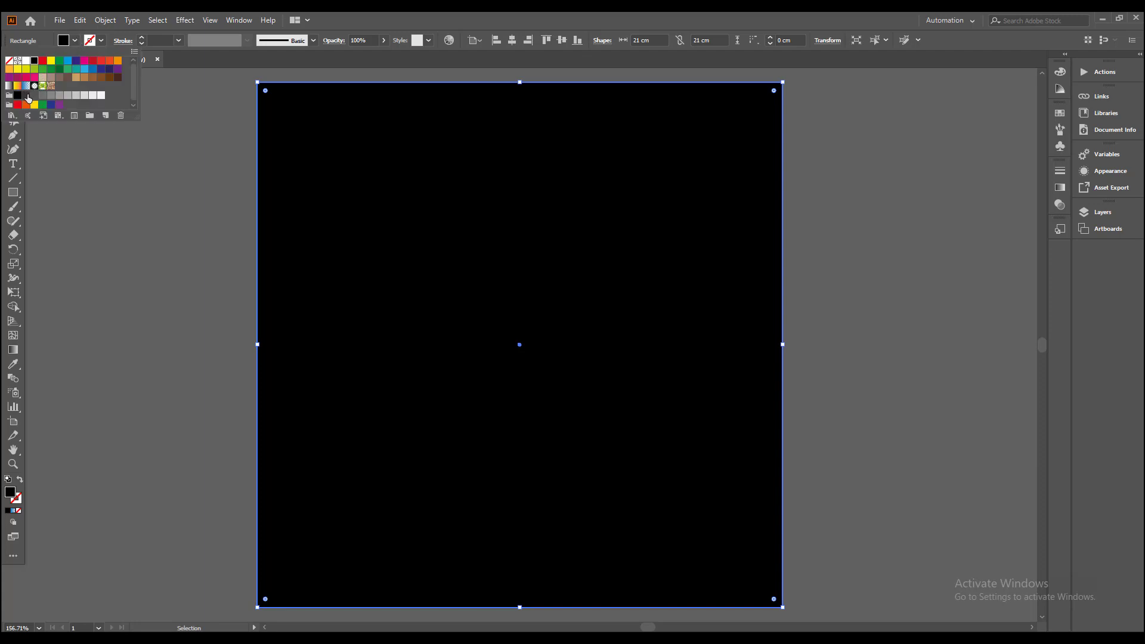
{"action": "left_click", "coordinate": [27, 96]}
{"action": "left_click", "coordinate": [75, 41]}
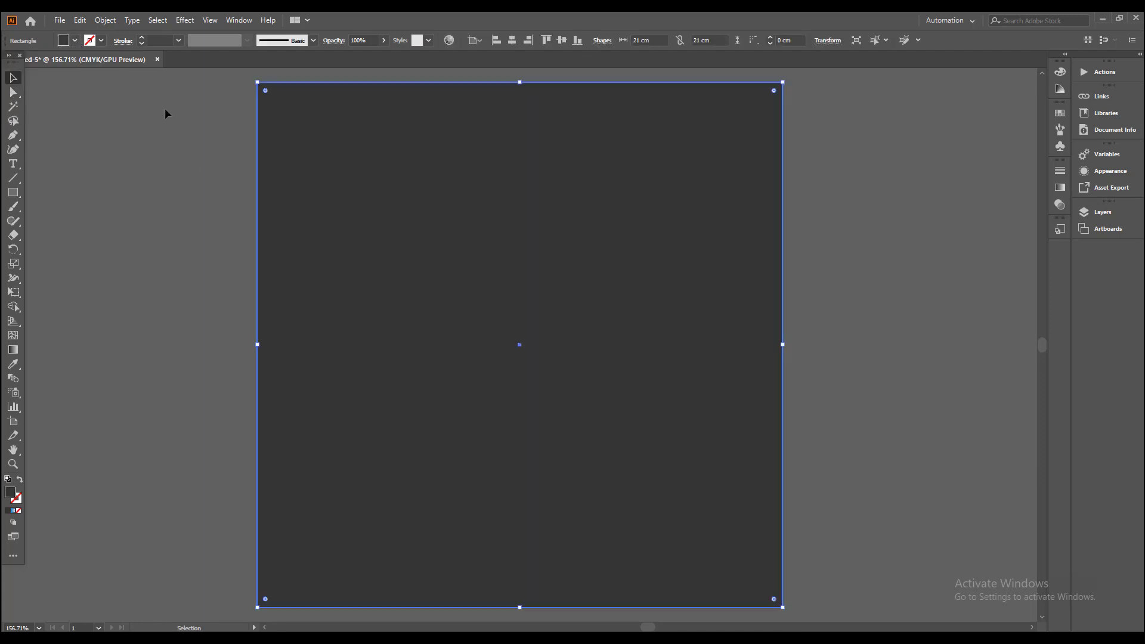
Step: Paste a copy of the square in front and narrow it from its left edge to about 9.3 cm wide
{"action": "left_click", "coordinate": [81, 20]}
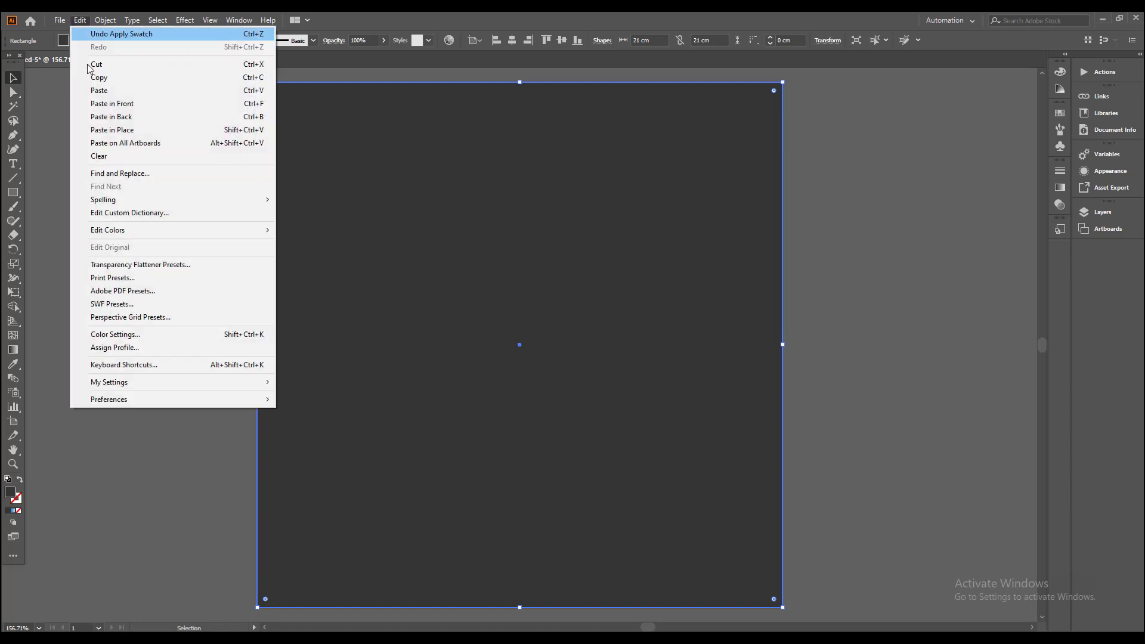
{"action": "left_click", "coordinate": [122, 84]}
{"action": "left_click", "coordinate": [81, 20]}
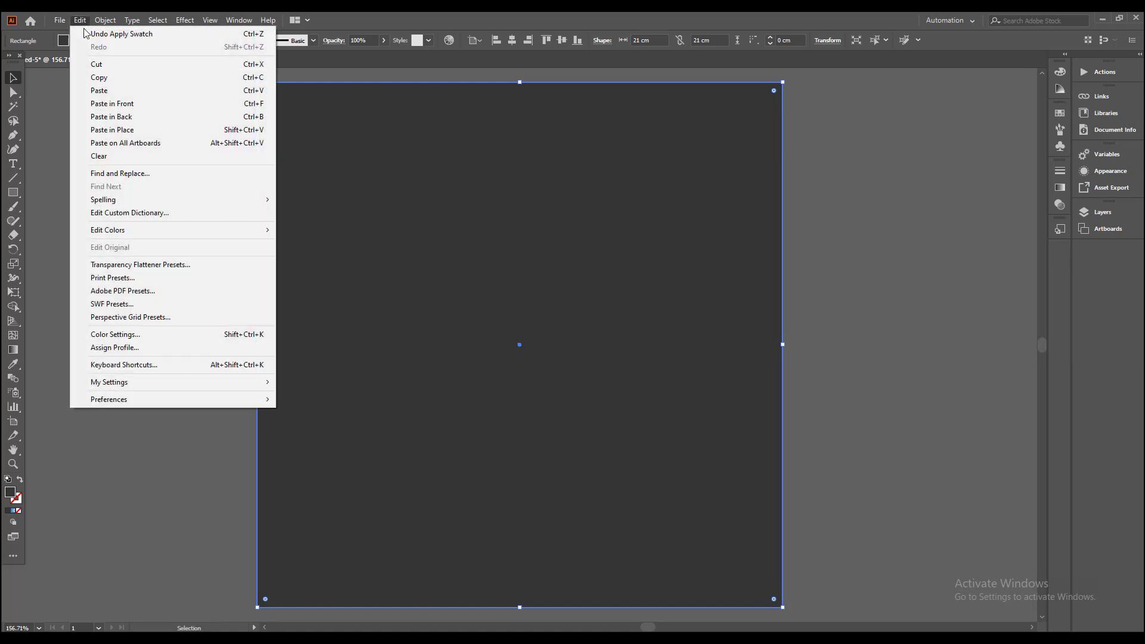
{"action": "left_click", "coordinate": [96, 107]}
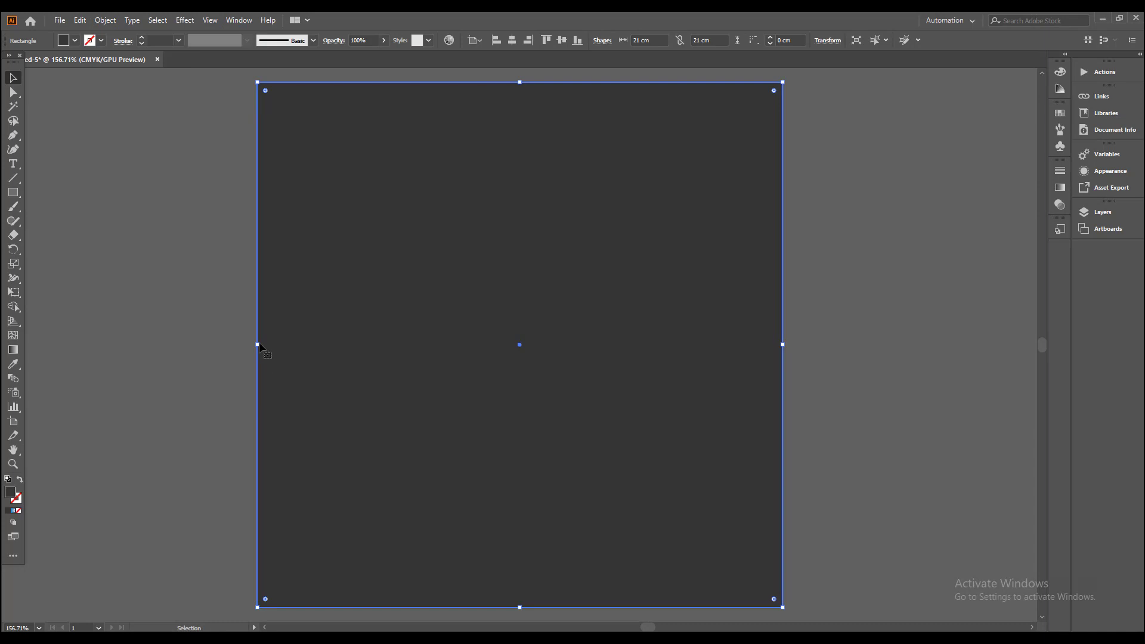
{"action": "left_click_drag", "start_coordinate": [258, 344], "coordinate": [550, 344]}
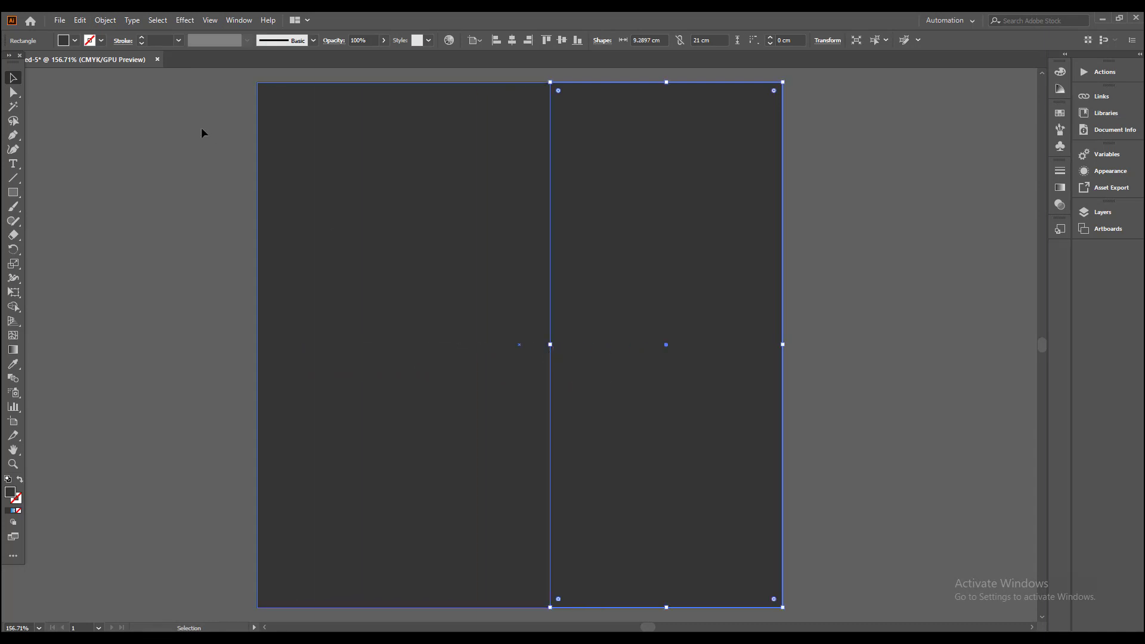
Step: Fill the narrowed rectangle on the artboard's right side with an orange swatch
{"action": "left_click", "coordinate": [75, 41]}
{"action": "left_click", "coordinate": [110, 62]}
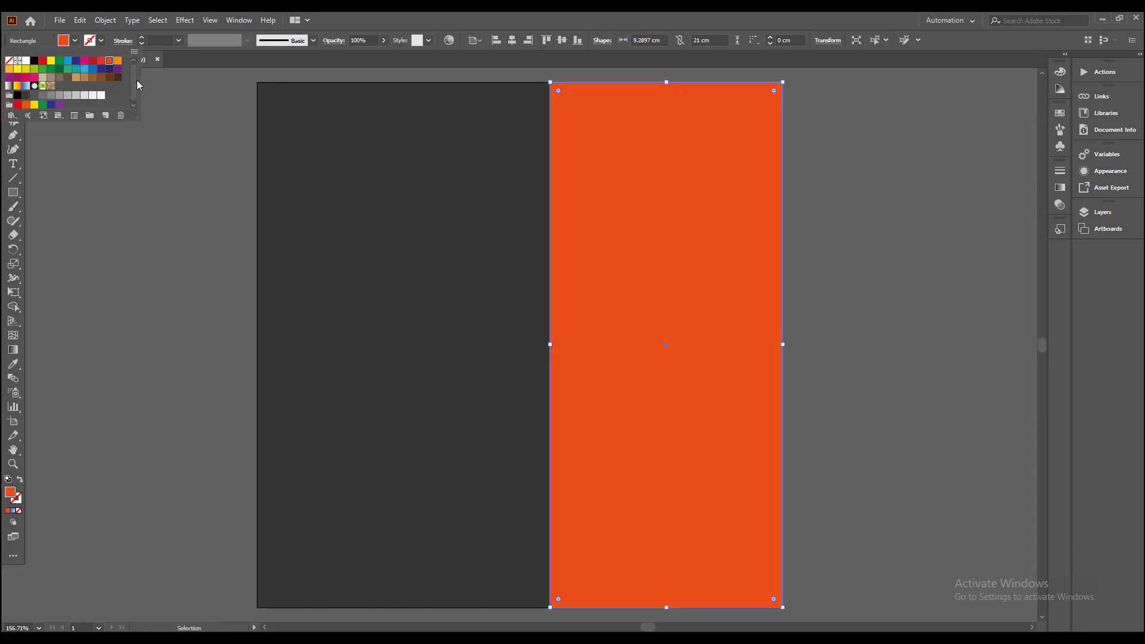
{"action": "left_click", "coordinate": [200, 217]}
Step: Change the large back square's fill to the dark blue 163e7f
{"action": "left_click", "coordinate": [314, 309]}
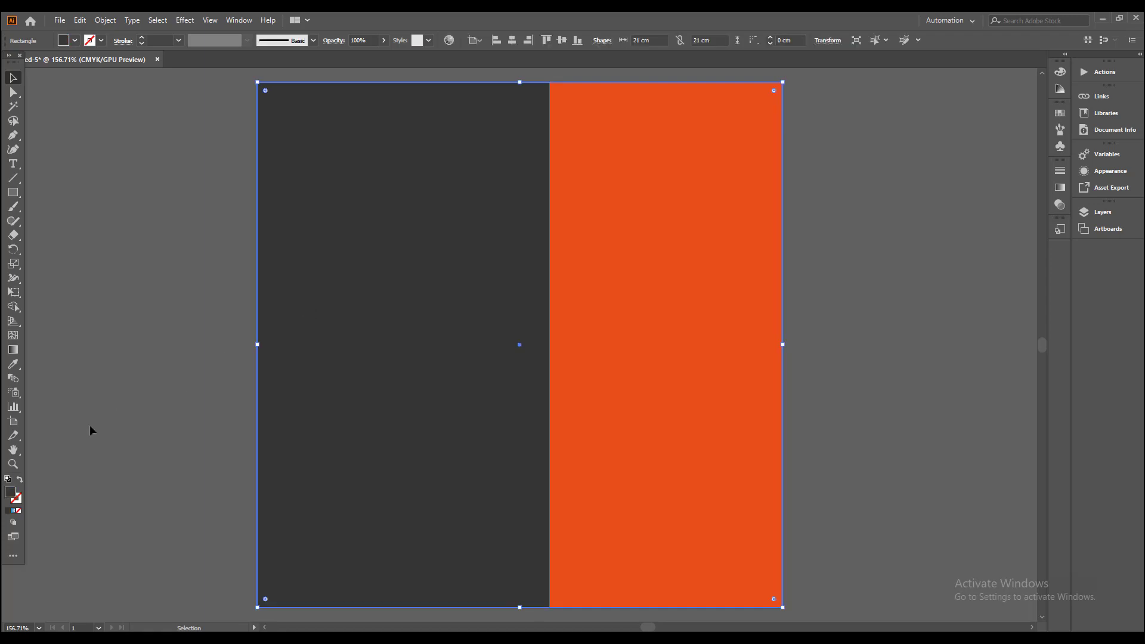
{"action": "double_click", "coordinate": [11, 492]}
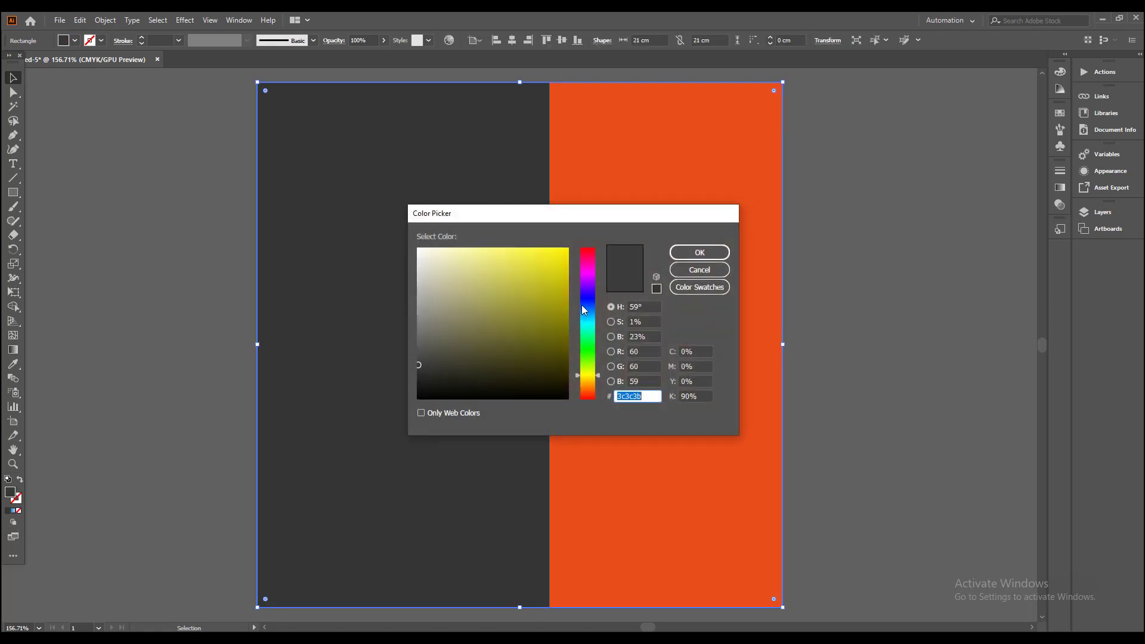
{"action": "left_click_drag", "start_coordinate": [583, 310], "coordinate": [532, 317]}
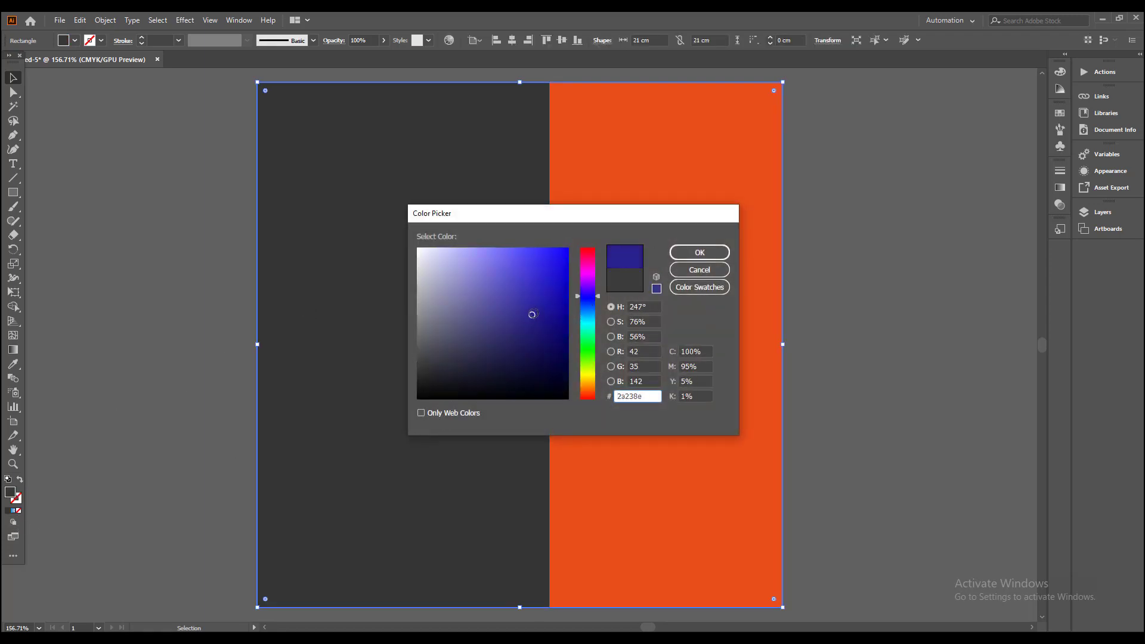
{"action": "left_click_drag", "start_coordinate": [599, 298], "coordinate": [599, 309]}
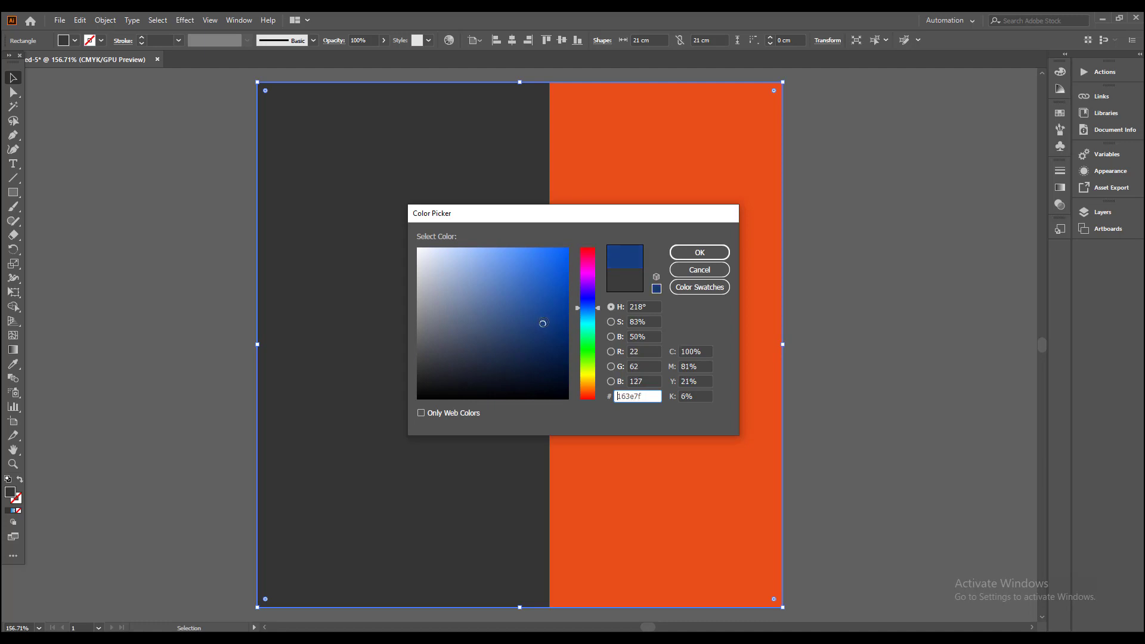
{"action": "left_click", "coordinate": [699, 252]}
{"action": "left_click", "coordinate": [201, 272]}
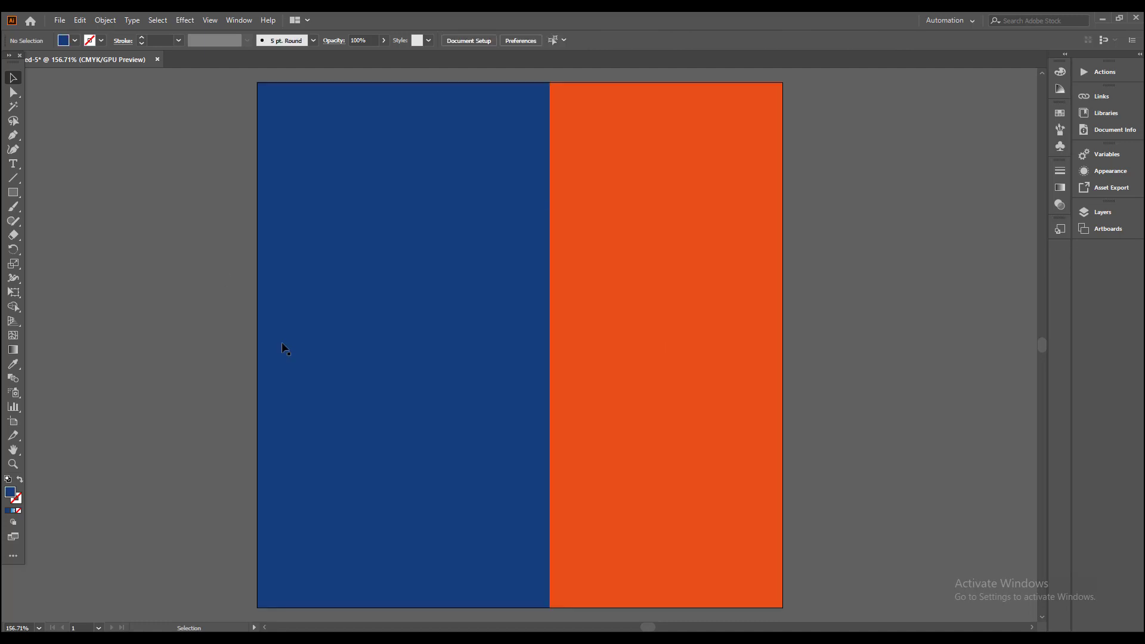
Step: Group the blue square and the orange rectangle together
{"action": "left_click_drag", "start_coordinate": [283, 348], "coordinate": [261, 364]}
{"action": "left_click_drag", "start_coordinate": [631, 449], "coordinate": [631, 449]}
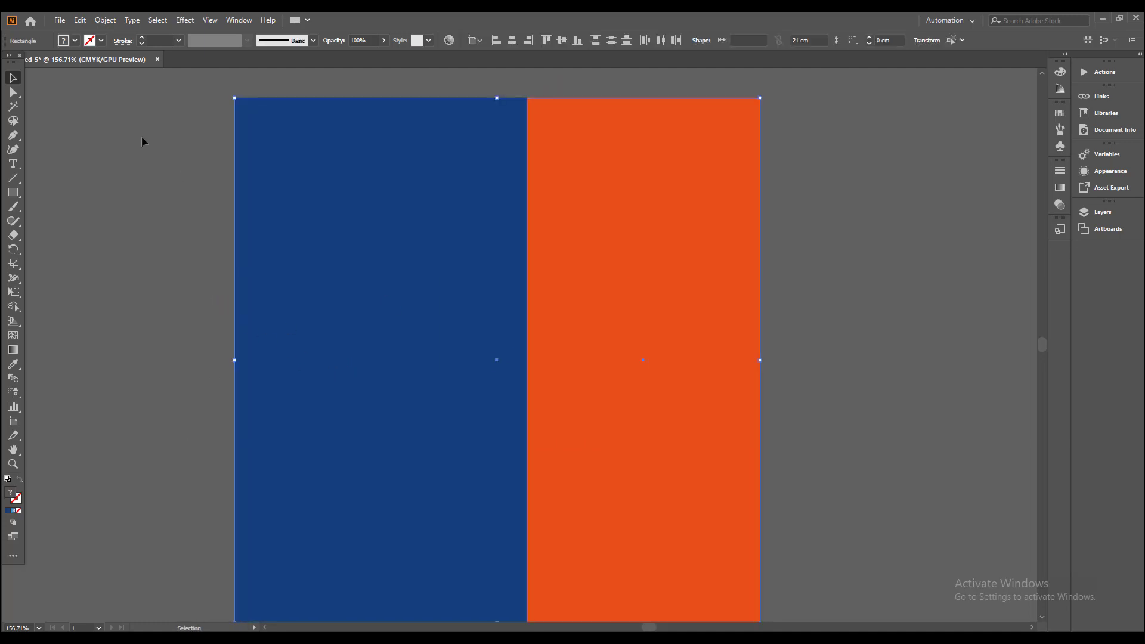
{"action": "left_click", "coordinate": [105, 20]}
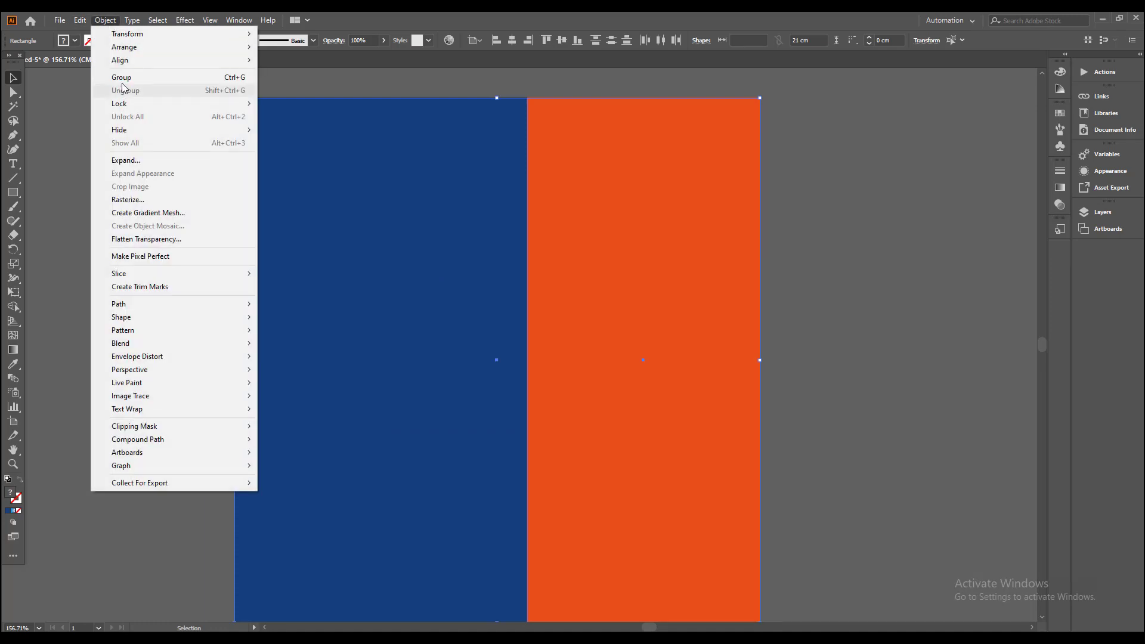
{"action": "left_click", "coordinate": [122, 78]}
Step: Expand Layer 1 and lock the background group
{"action": "left_click", "coordinate": [1127, 216]}
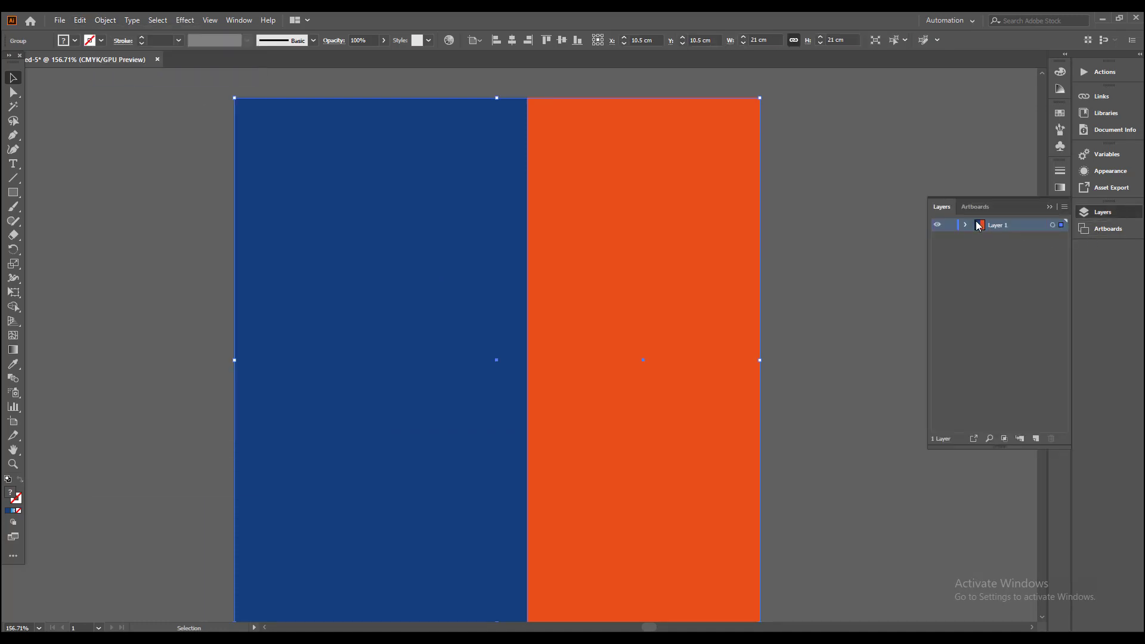
{"action": "left_click", "coordinate": [964, 226]}
{"action": "left_click", "coordinate": [951, 237]}
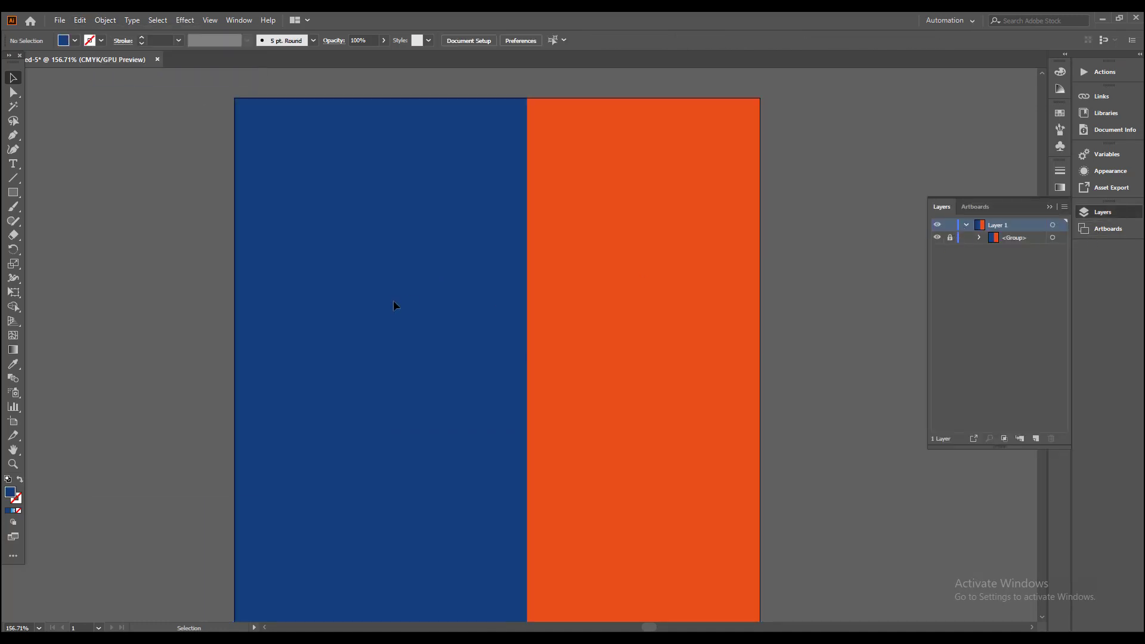
Step: Draw a closed four-point wedge with the Pen tool over the blue area, about 2.8 cm wide and 11 cm tall, tapering downward
{"action": "left_click_drag", "start_coordinate": [172, 267], "coordinate": [186, 248]}
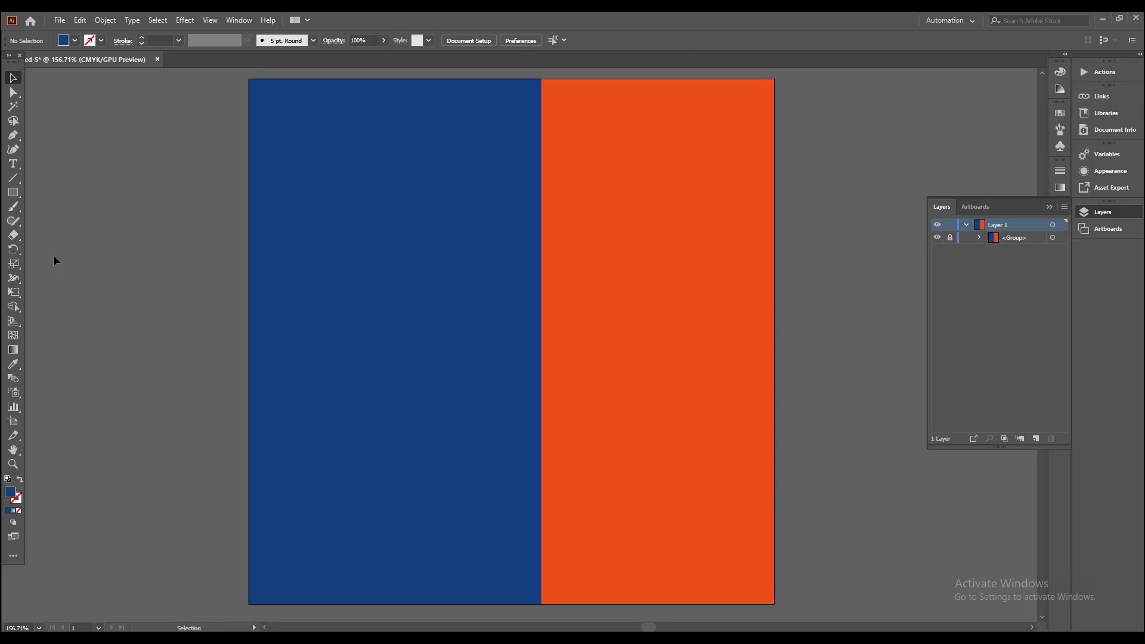
{"action": "left_click", "coordinate": [13, 192]}
{"action": "left_click", "coordinate": [15, 136]}
{"action": "left_click", "coordinate": [408, 405]}
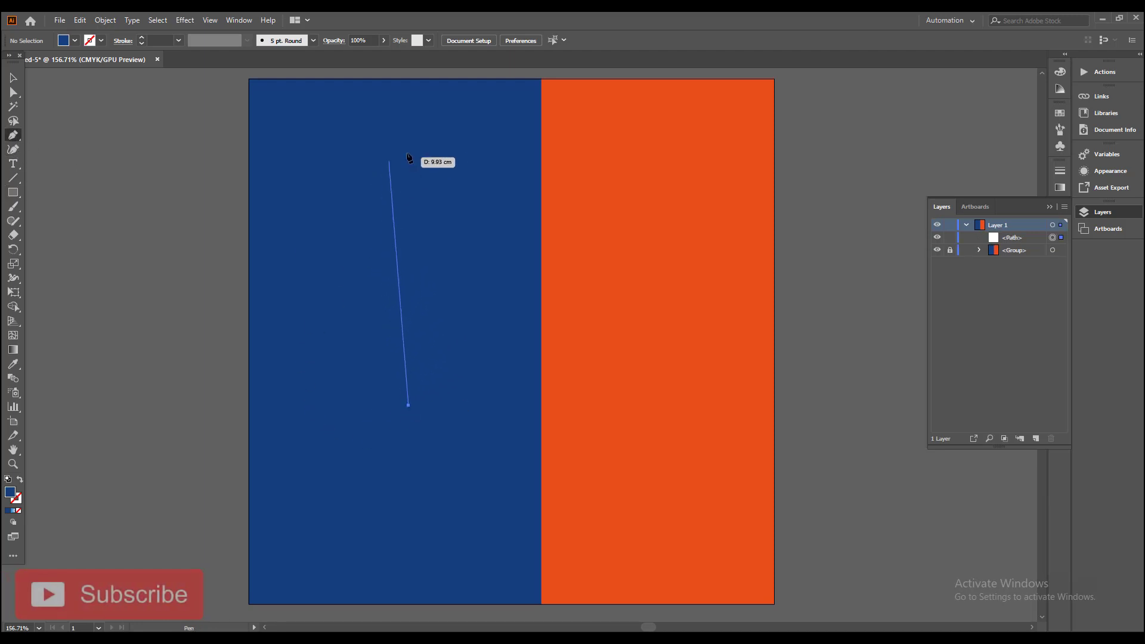
{"action": "left_click", "coordinate": [380, 129]}
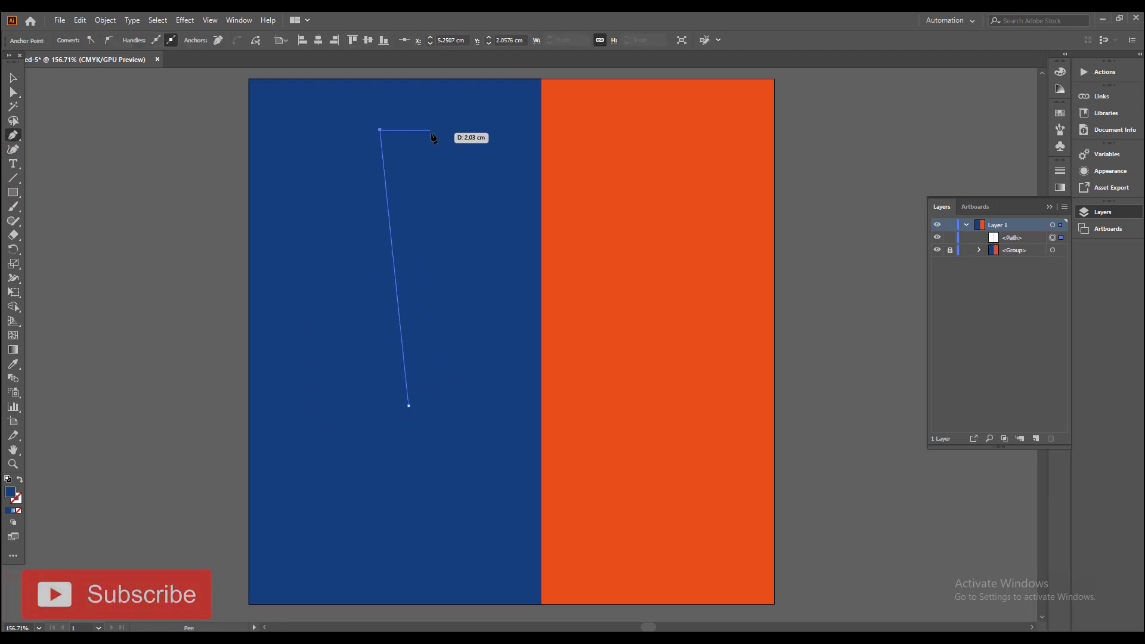
{"action": "left_click", "coordinate": [450, 129]}
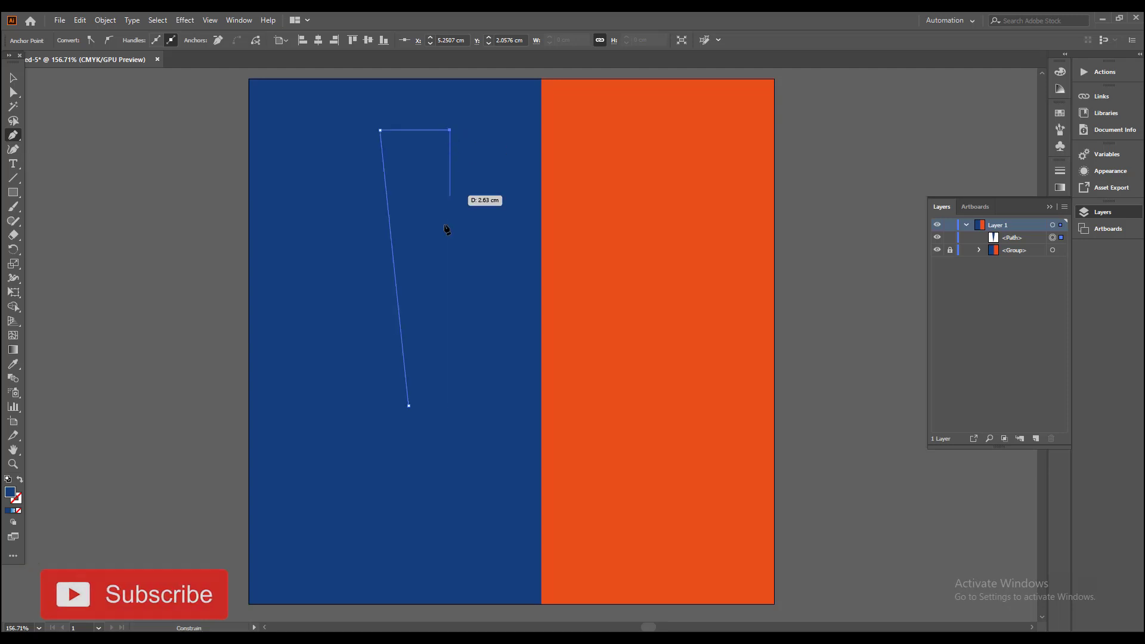
{"action": "left_click", "coordinate": [425, 405]}
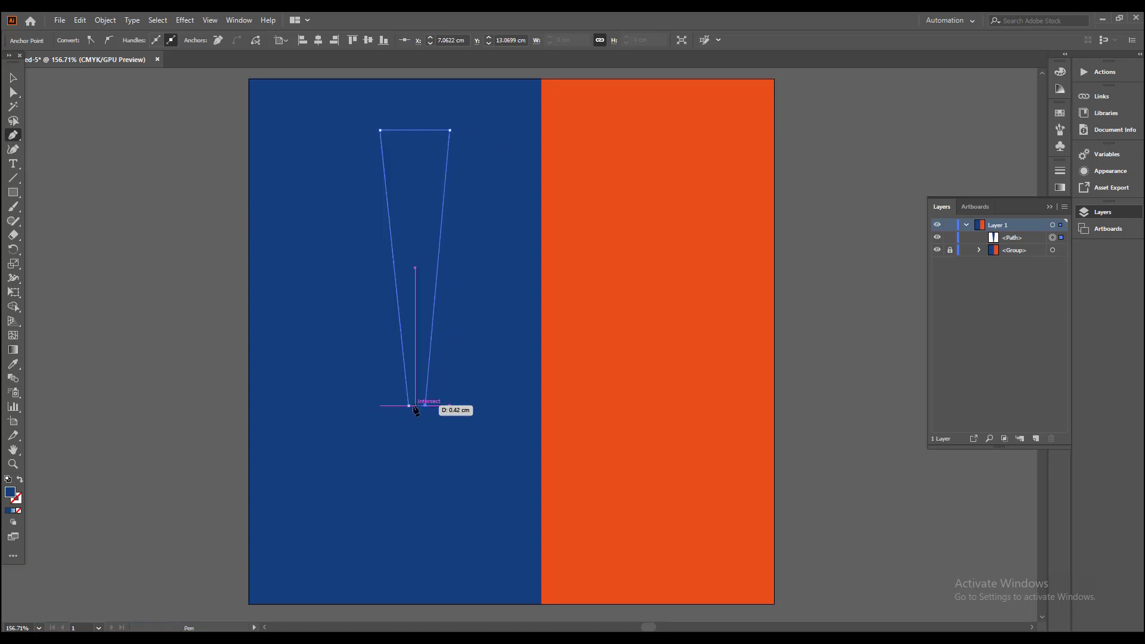
{"action": "left_click", "coordinate": [409, 406]}
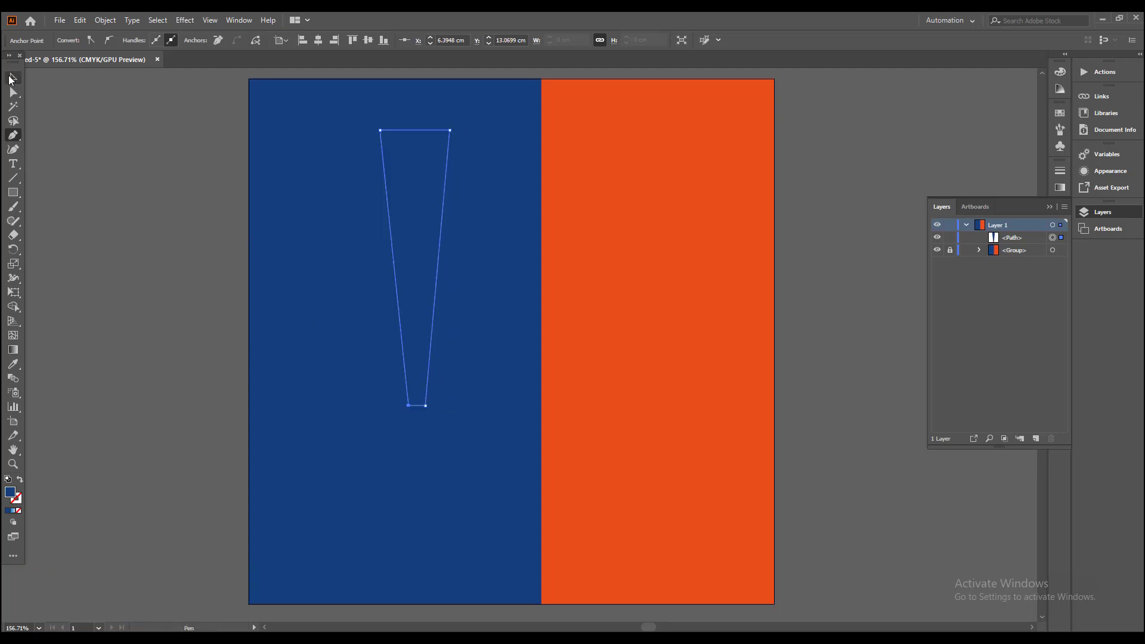
Step: Fill the tapered wedge with white
{"action": "left_click", "coordinate": [12, 78]}
{"action": "left_click", "coordinate": [370, 190]}
{"action": "left_click", "coordinate": [406, 190]}
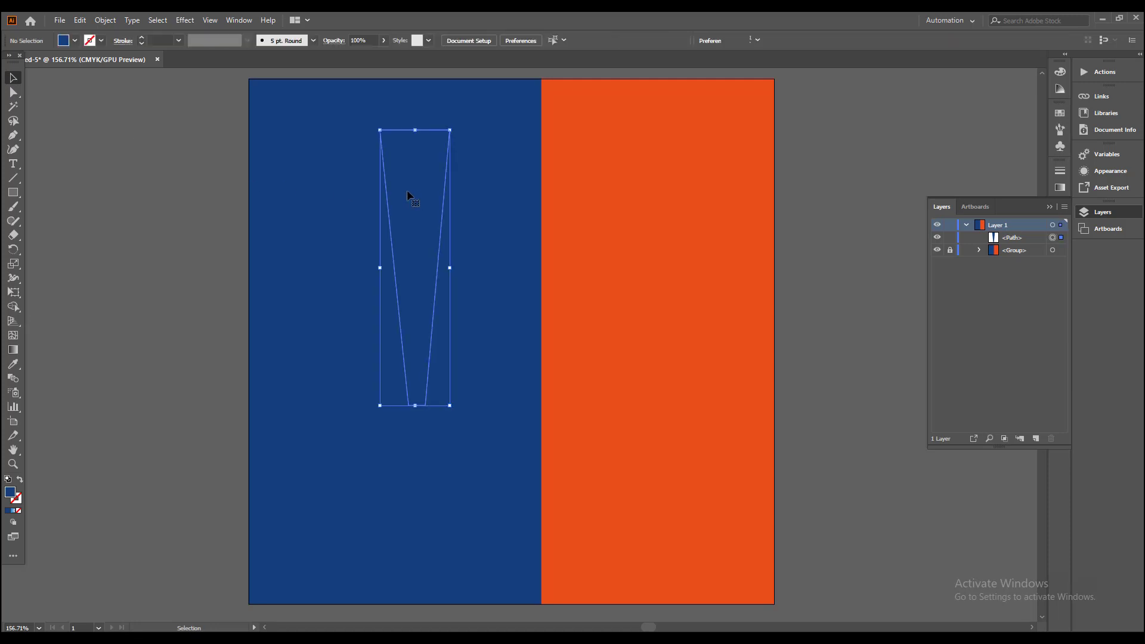
{"action": "left_click", "coordinate": [76, 41]}
{"action": "left_click", "coordinate": [27, 62]}
{"action": "left_click", "coordinate": [105, 211]}
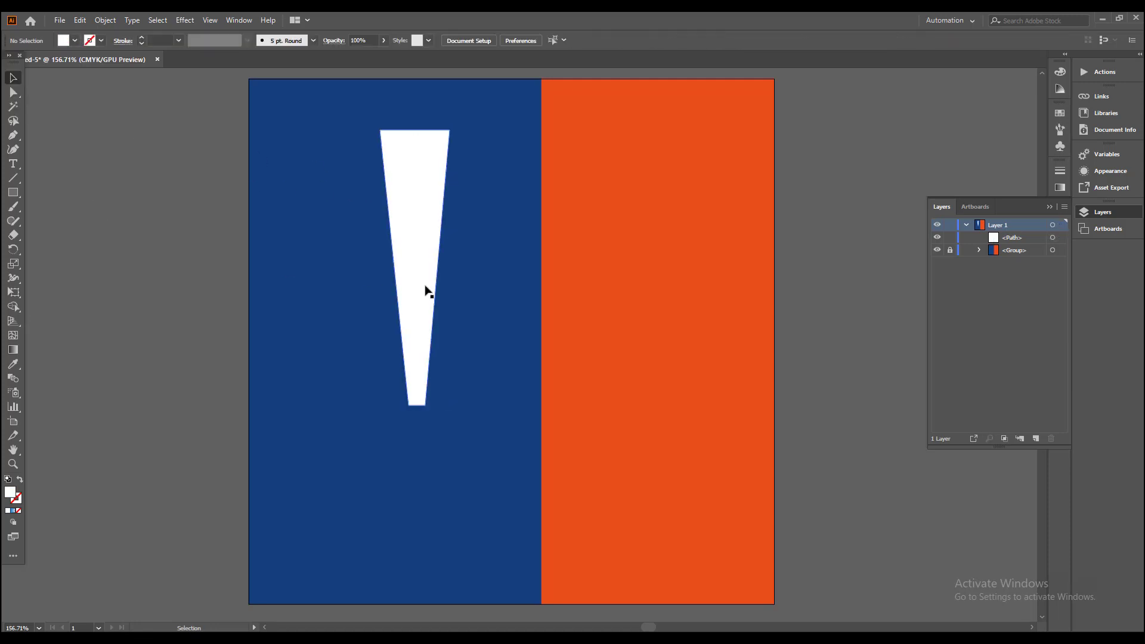
Step: Rotate a copy of the white wedge clockwise around a pivot point just below its narrow end
{"action": "left_click", "coordinate": [425, 289]}
{"action": "left_click_drag", "start_coordinate": [429, 301], "coordinate": [345, 271]}
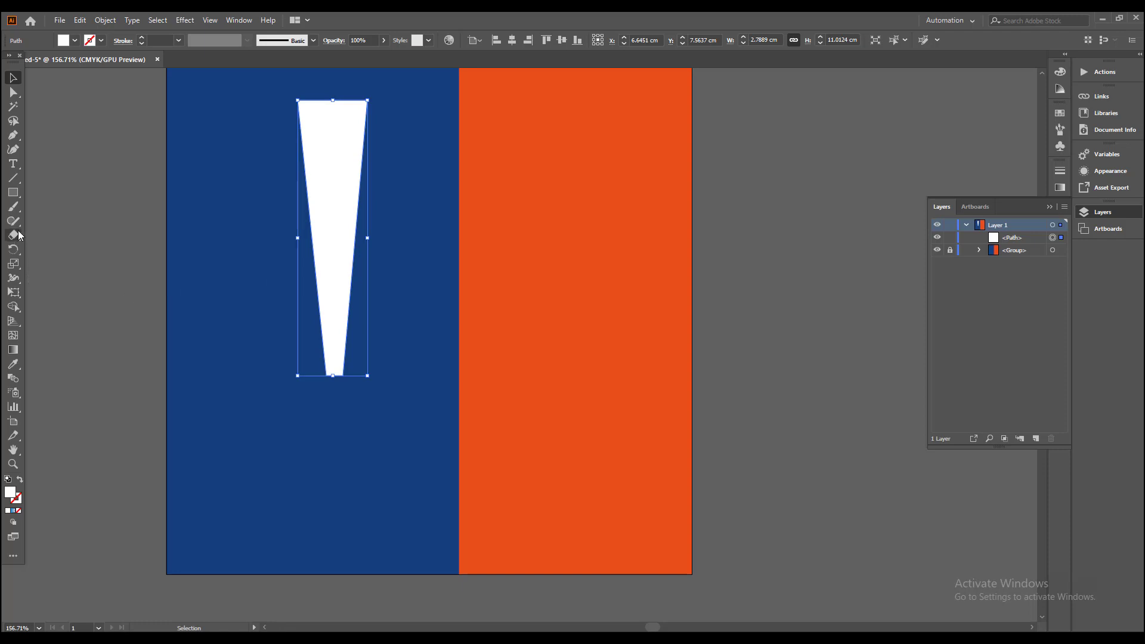
{"action": "left_click", "coordinate": [13, 249]}
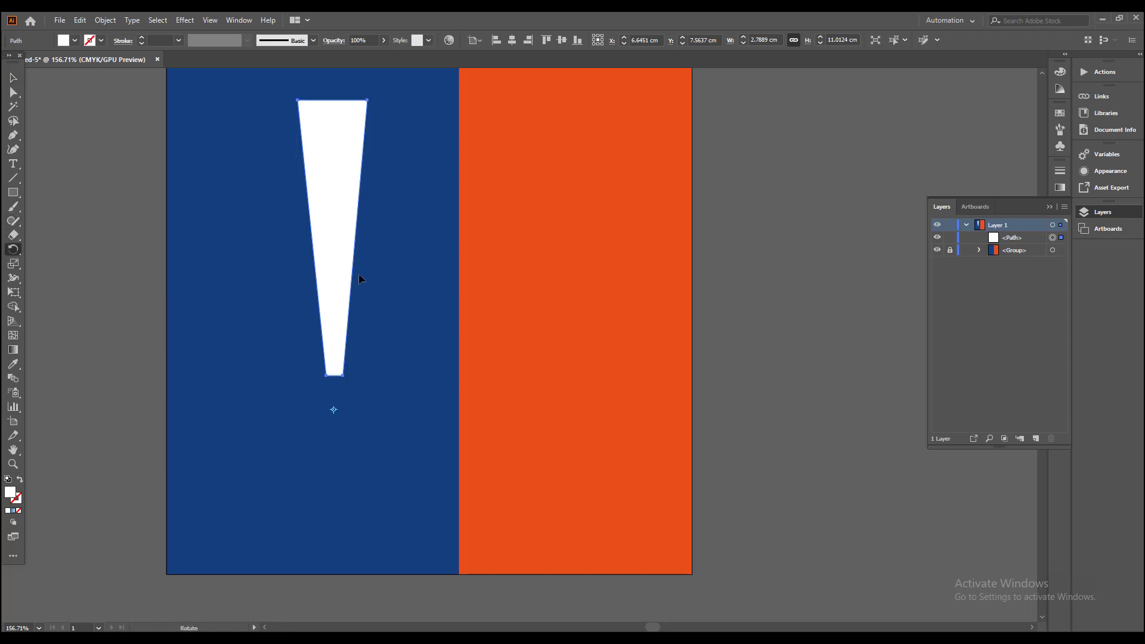
{"action": "left_click_drag", "start_coordinate": [373, 102], "coordinate": [478, 161]}
Step: Repeat the rotated copy until the white wedges form a complete ring around the pivot point
{"action": "key", "text": "ctrl+d"}
{"action": "key", "text": "ctrl+d"}
{"action": "key", "text": "ctrl+d"}
{"action": "key", "text": "ctrl+d"}
{"action": "key", "text": "ctrl+d"}
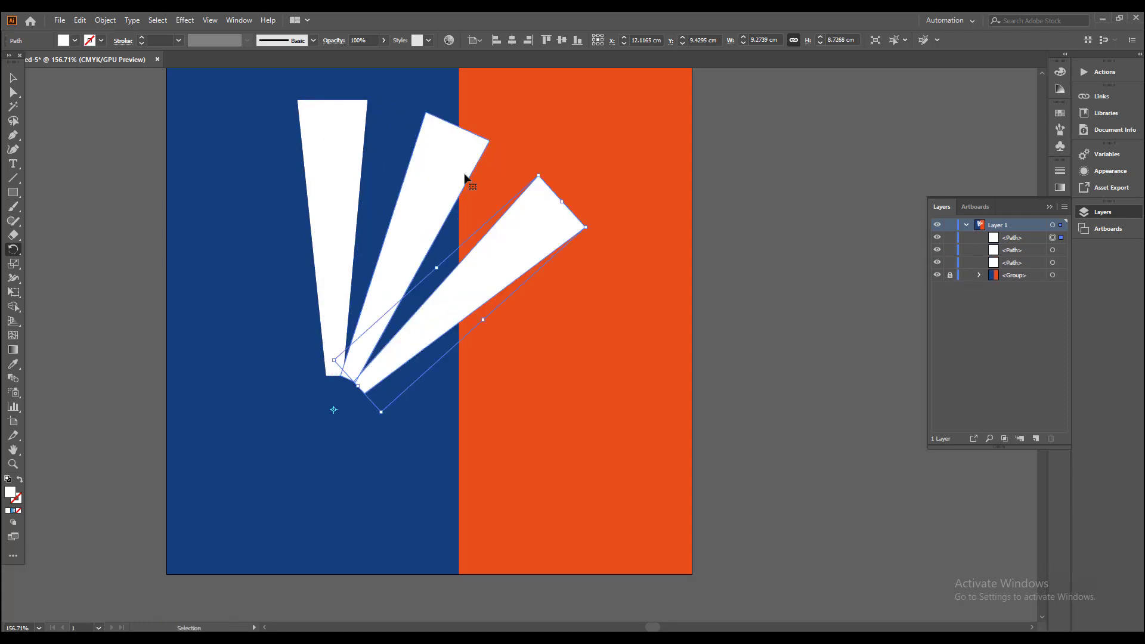
{"action": "key", "text": "ctrl+d"}
{"action": "key", "text": "ctrl+d"}
{"action": "key", "text": "ctrl+d"}
{"action": "key", "text": "ctrl+d"}
{"action": "key", "text": "ctrl+d"}
{"action": "key", "text": "ctrl+d"}
{"action": "key", "text": "ctrl+d"}
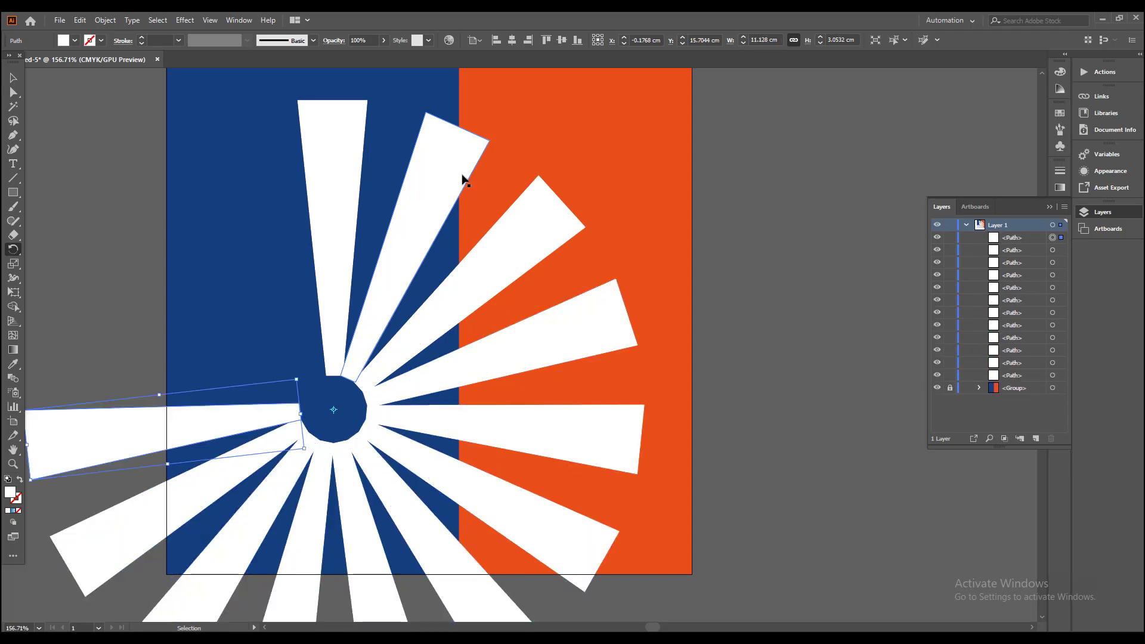
{"action": "key", "text": "ctrl+d"}
{"action": "key", "text": "v"}
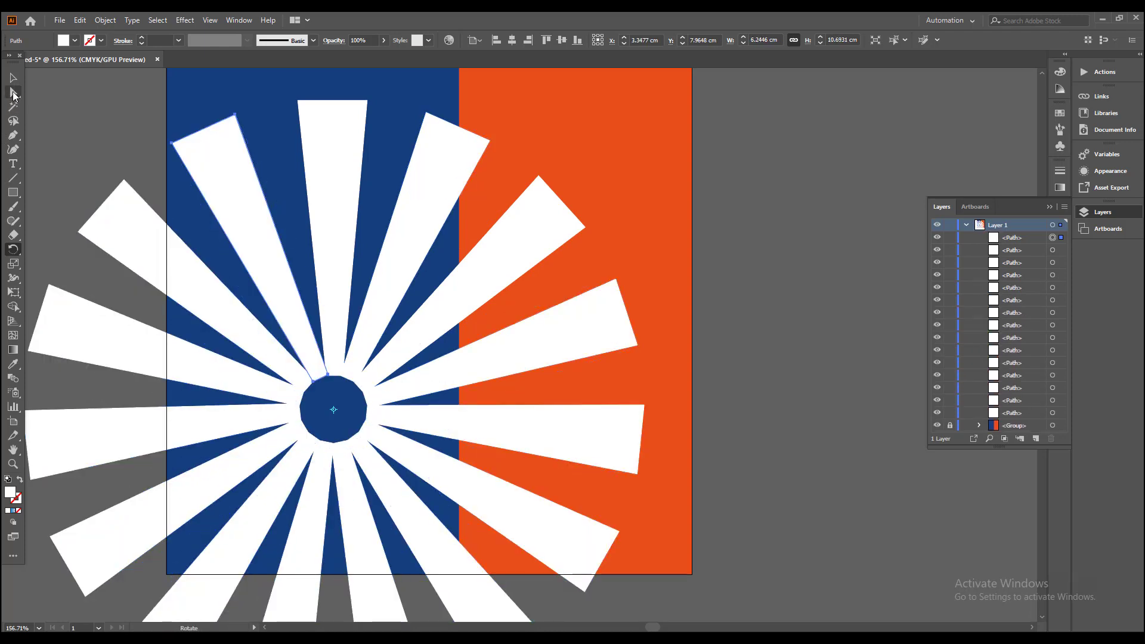
Step: Group all the white wedges and reduce the group's opacity to 44%
{"action": "scroll", "coordinate": [155, 193], "scroll_direction": "down", "scroll_amount": 3}
{"action": "key", "text": "ctrl+a"}
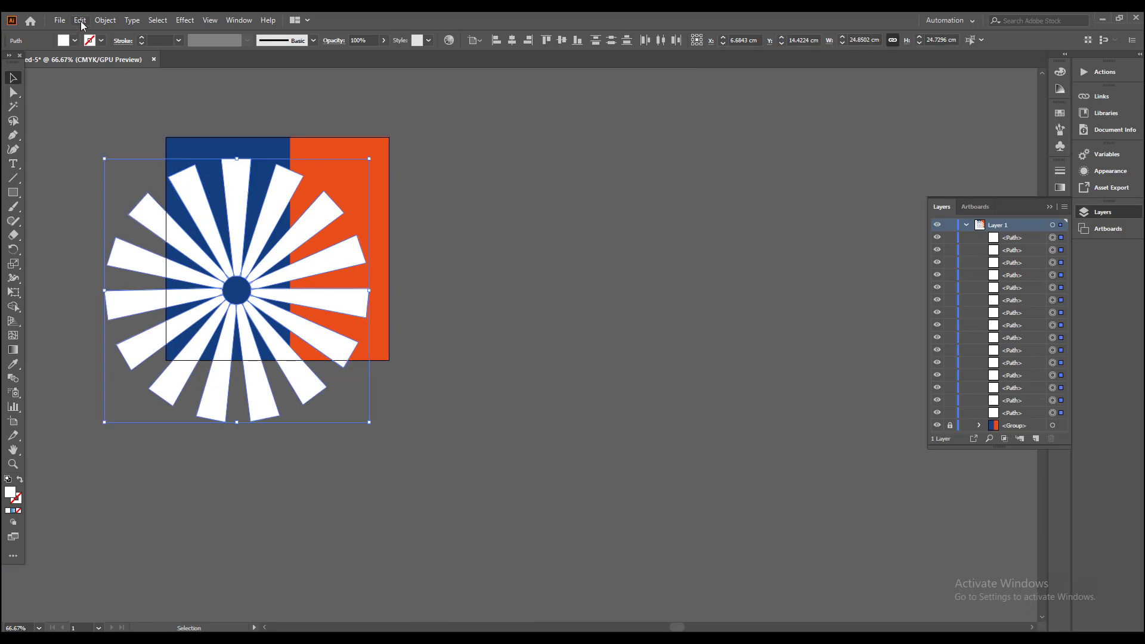
{"action": "left_click", "coordinate": [105, 20]}
{"action": "left_click", "coordinate": [122, 77]}
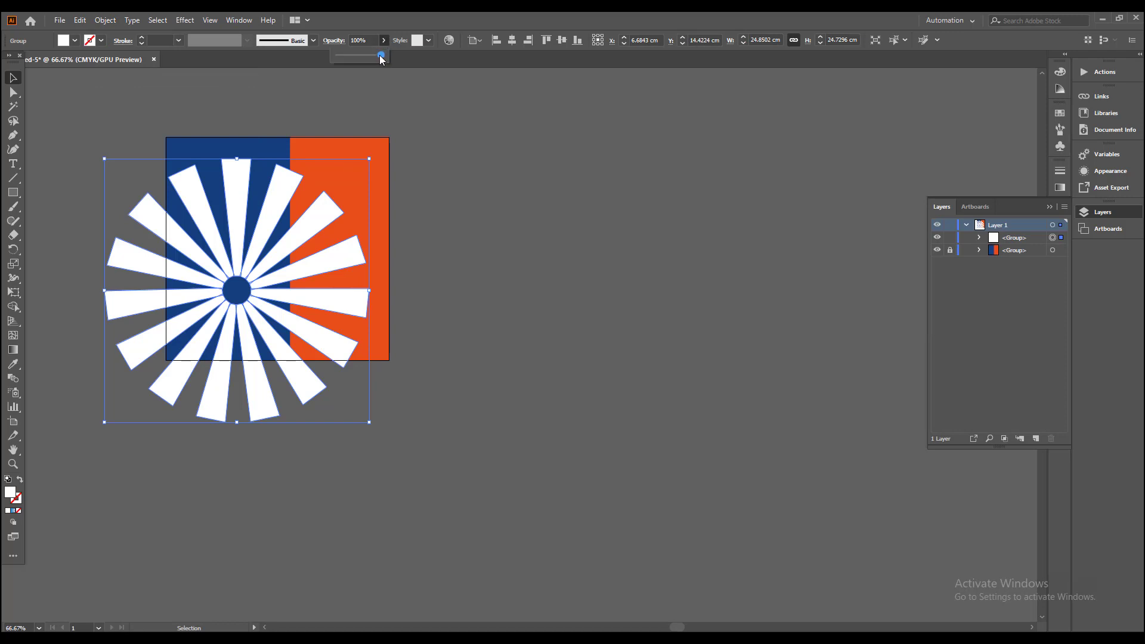
{"action": "left_click_drag", "start_coordinate": [380, 56], "coordinate": [361, 56]}
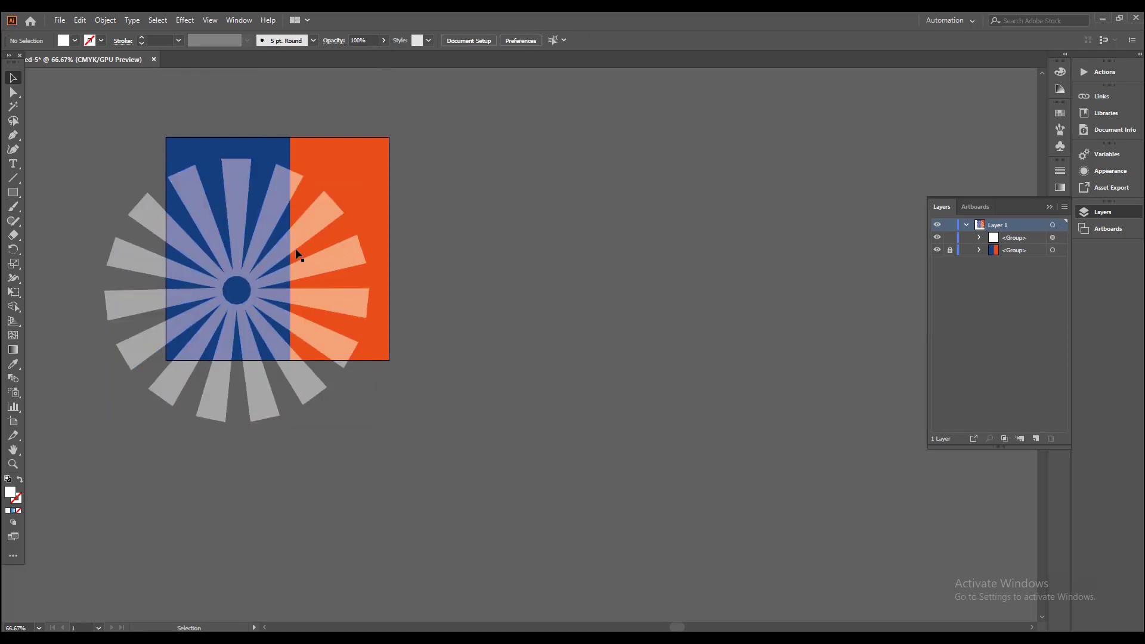
Step: Centre the ray group on the artboard in both directions and enlarge it proportionally from its centre to about 29.8 cm wide
{"action": "left_click_drag", "start_coordinate": [294, 251], "coordinate": [315, 208]}
{"action": "left_click", "coordinate": [512, 40]}
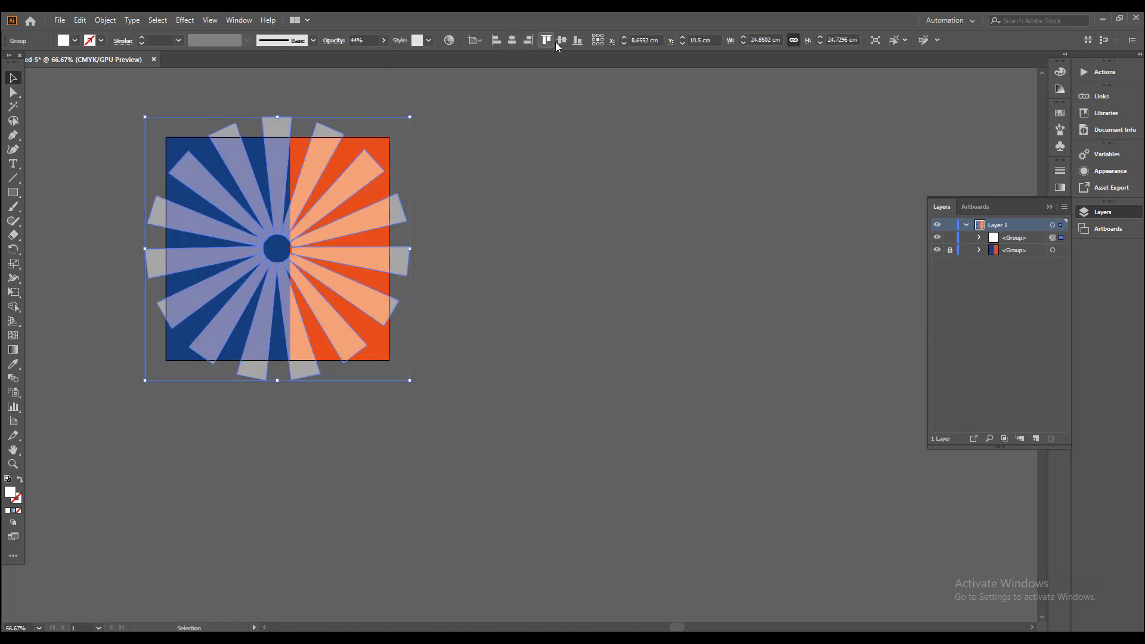
{"action": "left_click", "coordinate": [557, 196]}
{"action": "scroll", "coordinate": [275, 240], "scroll_direction": "up", "scroll_amount": 2}
{"action": "left_click_drag", "start_coordinate": [286, 242], "coordinate": [340, 292]}
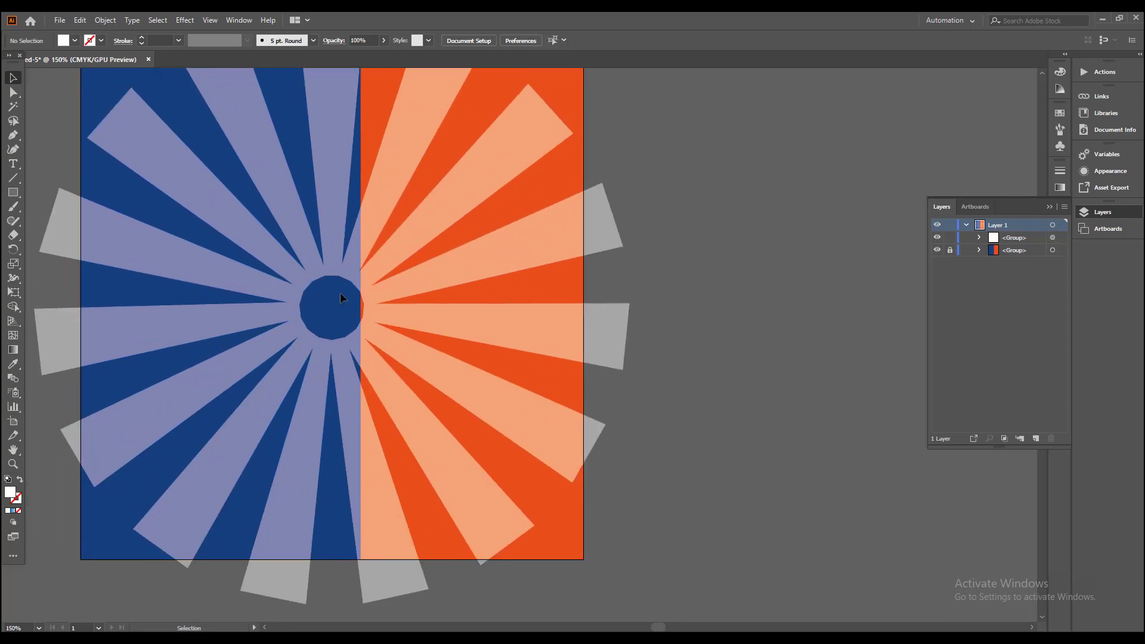
{"action": "scroll", "coordinate": [340, 292], "scroll_direction": "down", "scroll_amount": 1}
{"action": "left_click", "coordinate": [294, 264]}
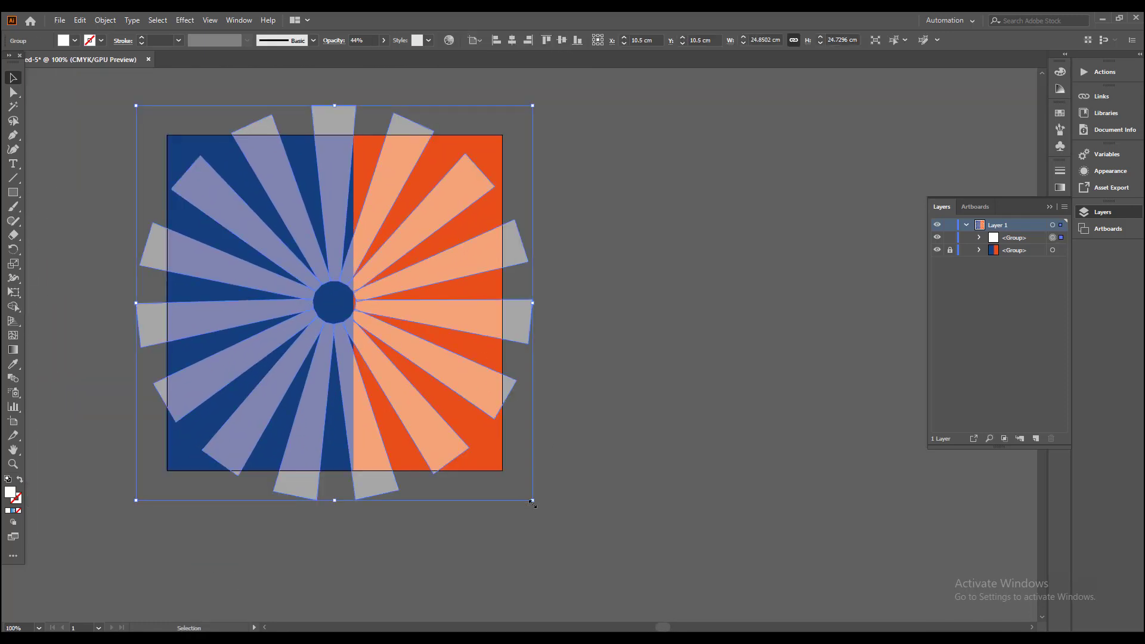
{"action": "left_click_drag", "start_coordinate": [532, 501], "coordinate": [572, 540]}
Step: Fill the ray group with black
{"action": "left_click", "coordinate": [76, 41]}
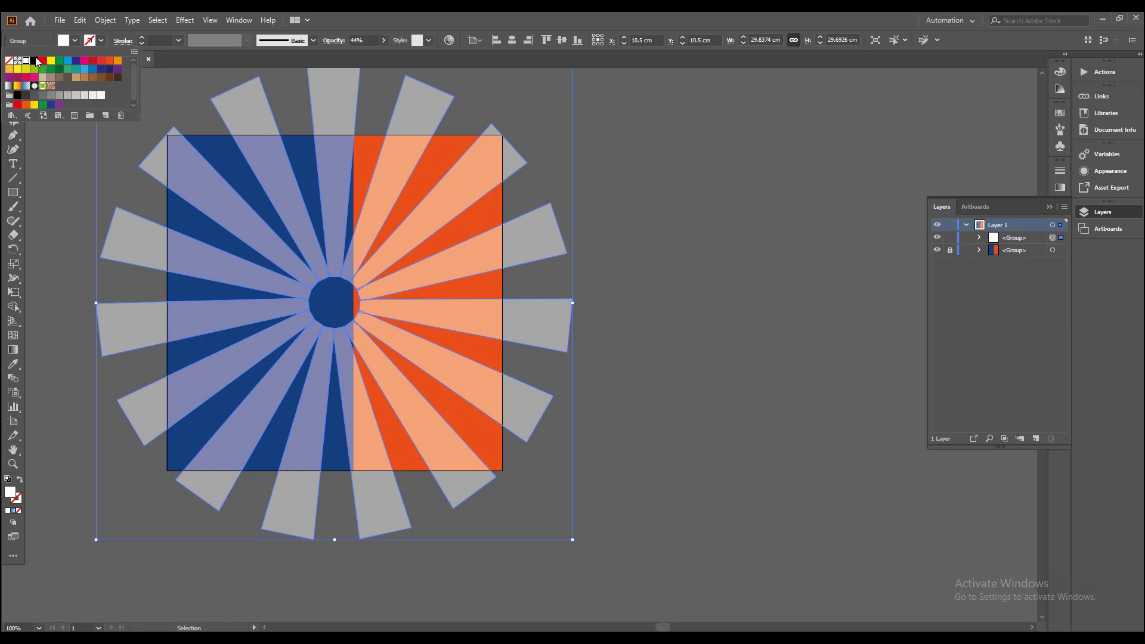
{"action": "left_click", "coordinate": [34, 61]}
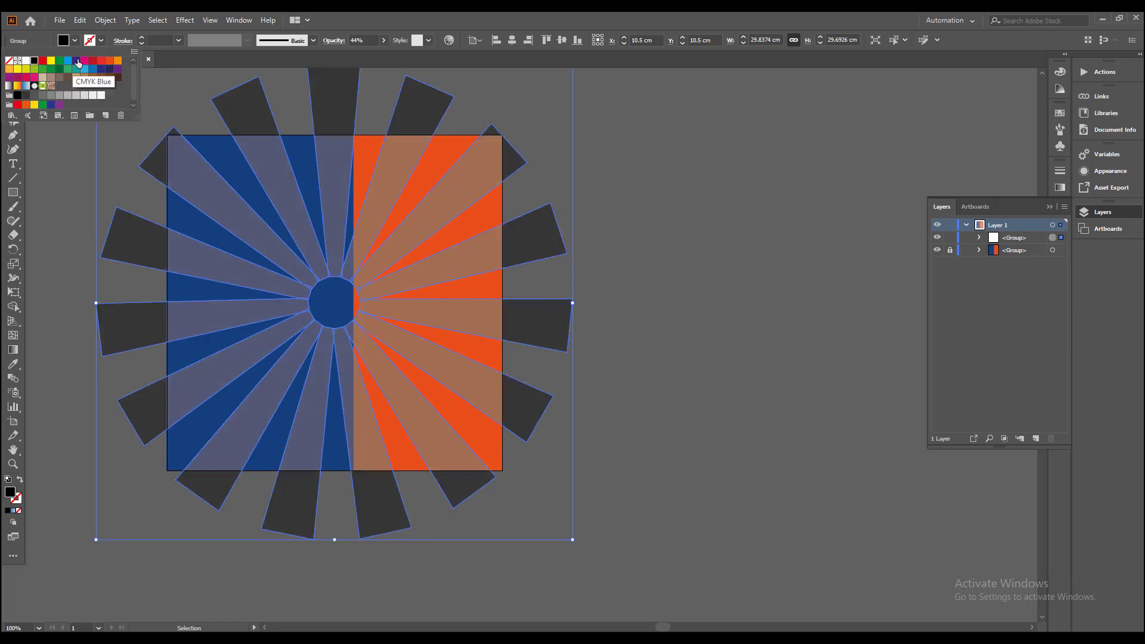
{"action": "left_click", "coordinate": [186, 309]}
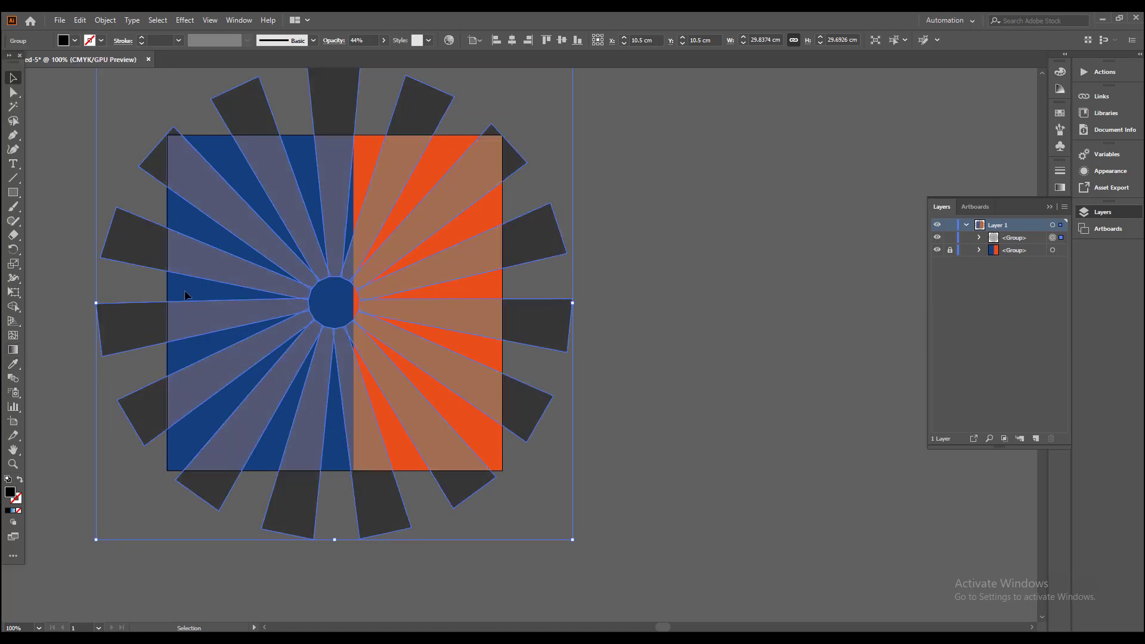
Step: Sample the background blue onto the ray group with the Eyedropper and darken its fill to hex 092856
{"action": "left_click", "coordinate": [15, 363]}
{"action": "left_click", "coordinate": [184, 278]}
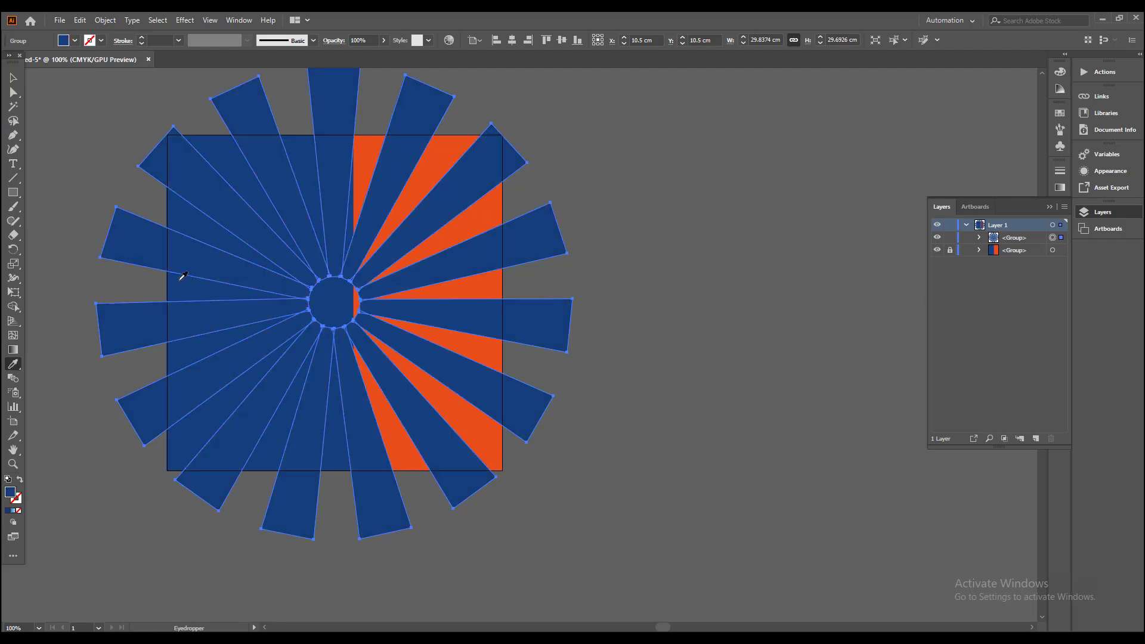
{"action": "key", "text": "v"}
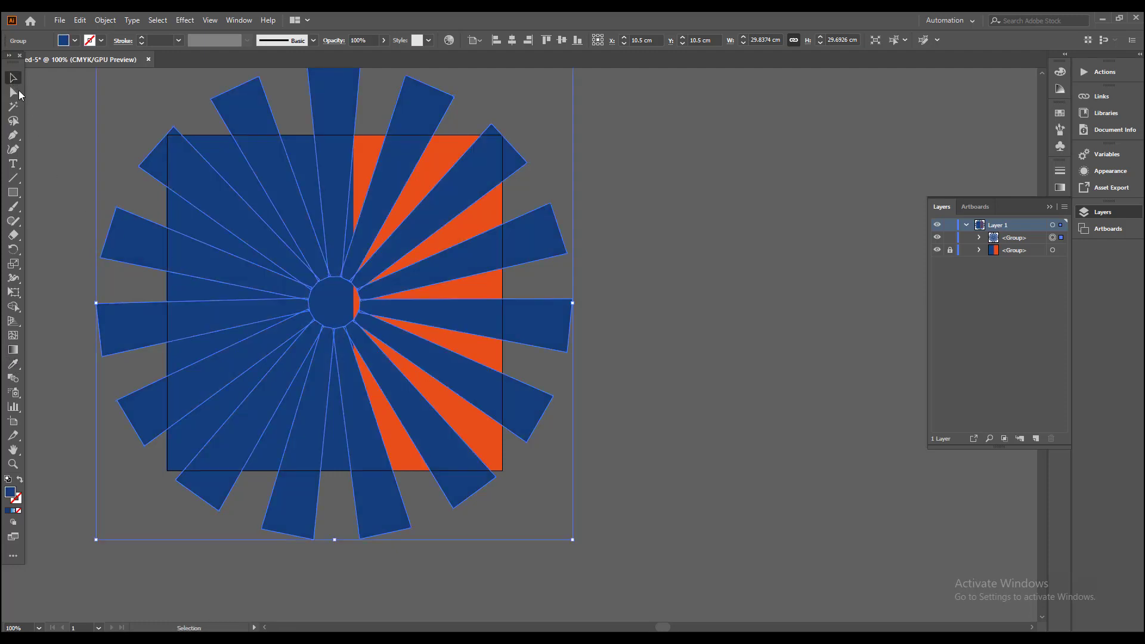
{"action": "double_click", "coordinate": [13, 494]}
{"action": "type", "text": "092856"}
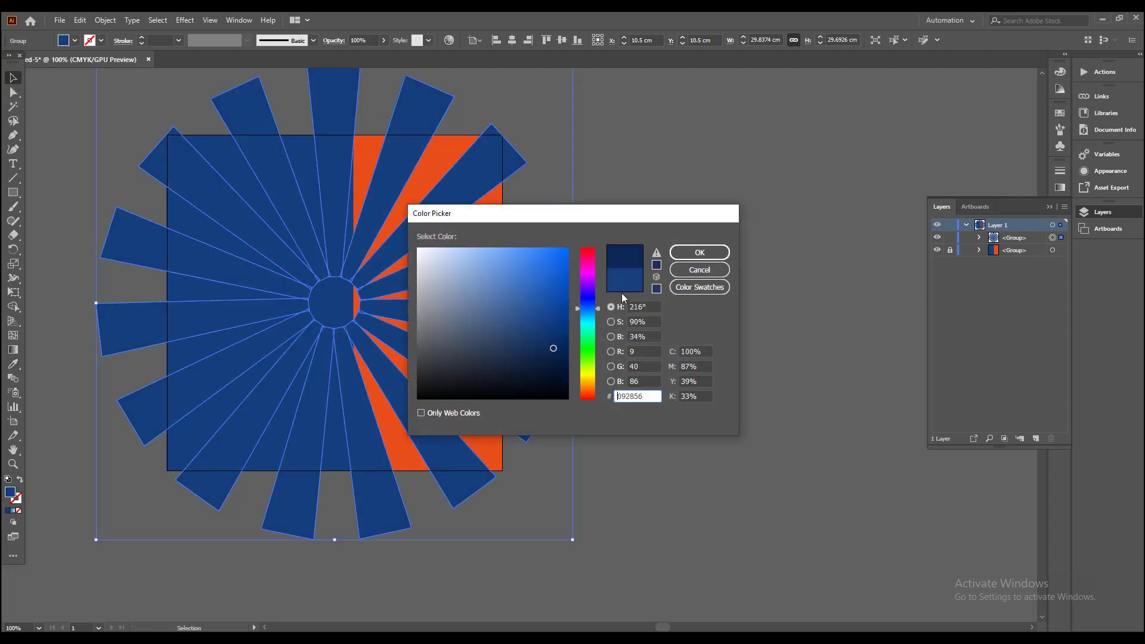
{"action": "left_click", "coordinate": [699, 252]}
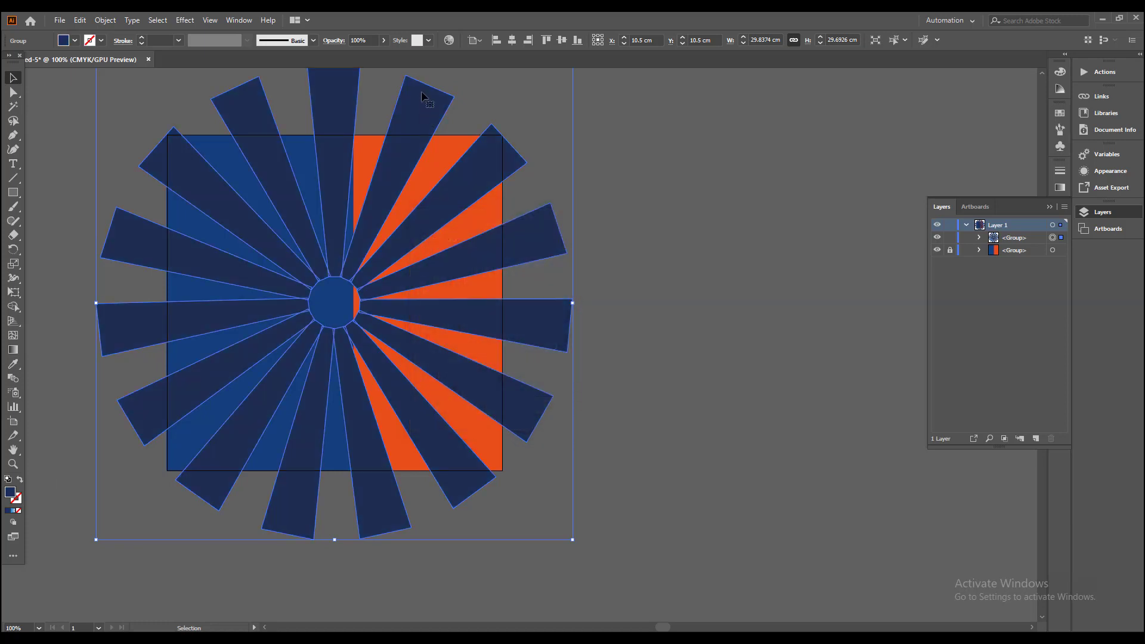
Step: Reduce the opacity of the dark blue ray group to 42%
{"action": "left_click", "coordinate": [384, 46]}
{"action": "left_click_drag", "start_coordinate": [384, 55], "coordinate": [354, 55]}
{"action": "left_click", "coordinate": [813, 383]}
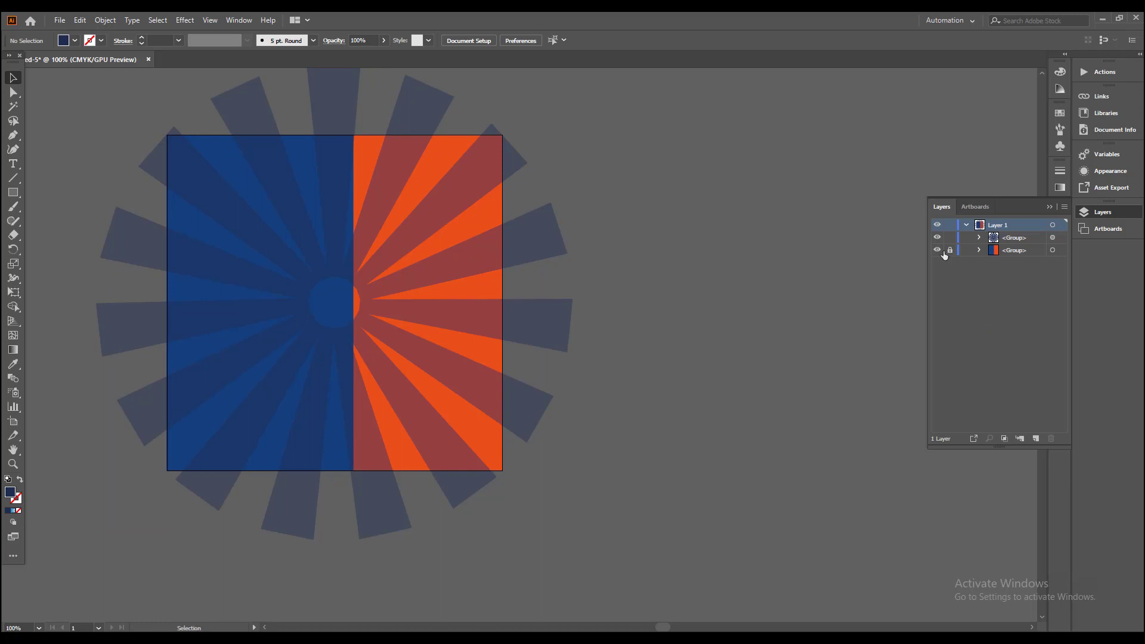
Step: Unlock the background group and ungroup it into separate blue and orange rectangles
{"action": "left_click", "coordinate": [566, 241]}
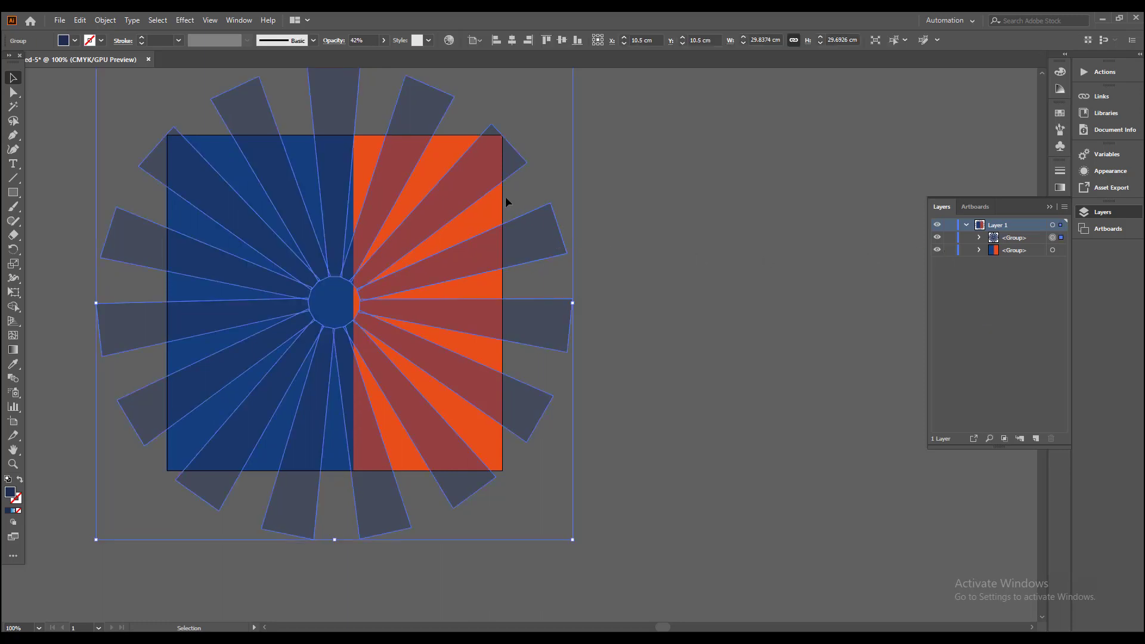
{"action": "left_click", "coordinate": [491, 202]}
{"action": "right_click", "coordinate": [492, 204]}
{"action": "left_click", "coordinate": [536, 303]}
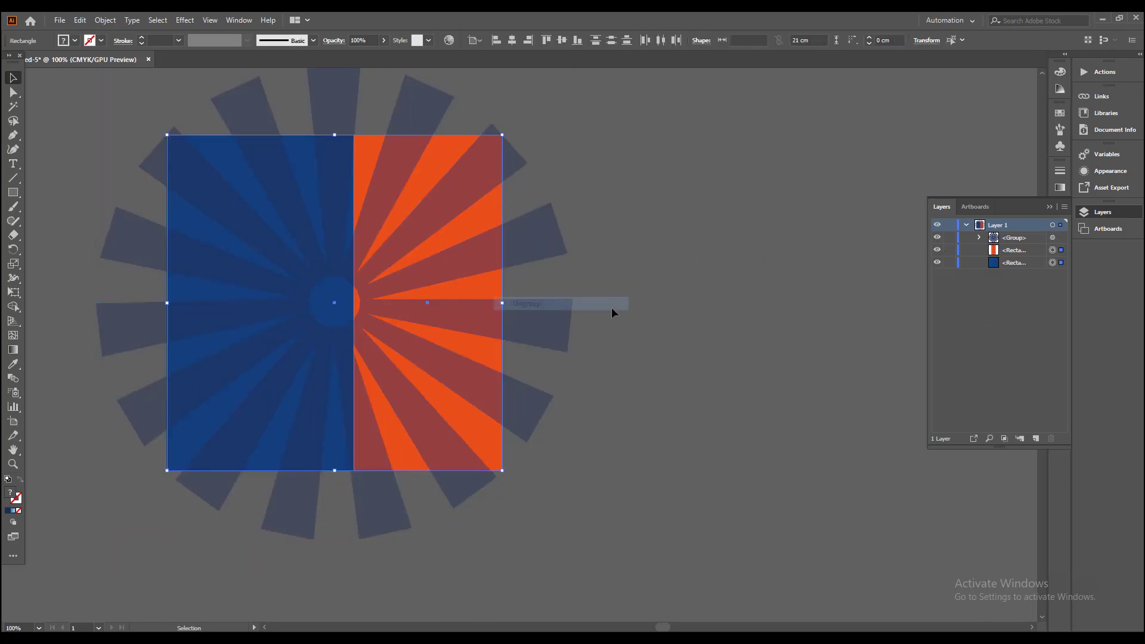
Step: Move the orange rectangle above the ray group in the stacking order
{"action": "left_click", "coordinate": [479, 218]}
{"action": "left_click_drag", "start_coordinate": [1032, 255], "coordinate": [1027, 234]}
{"action": "left_click", "coordinate": [713, 306]}
Step: Enlarge the ray group further from its centre and shift it right so the rays radiate from near the blue and orange boundary
{"action": "left_click", "coordinate": [308, 253]}
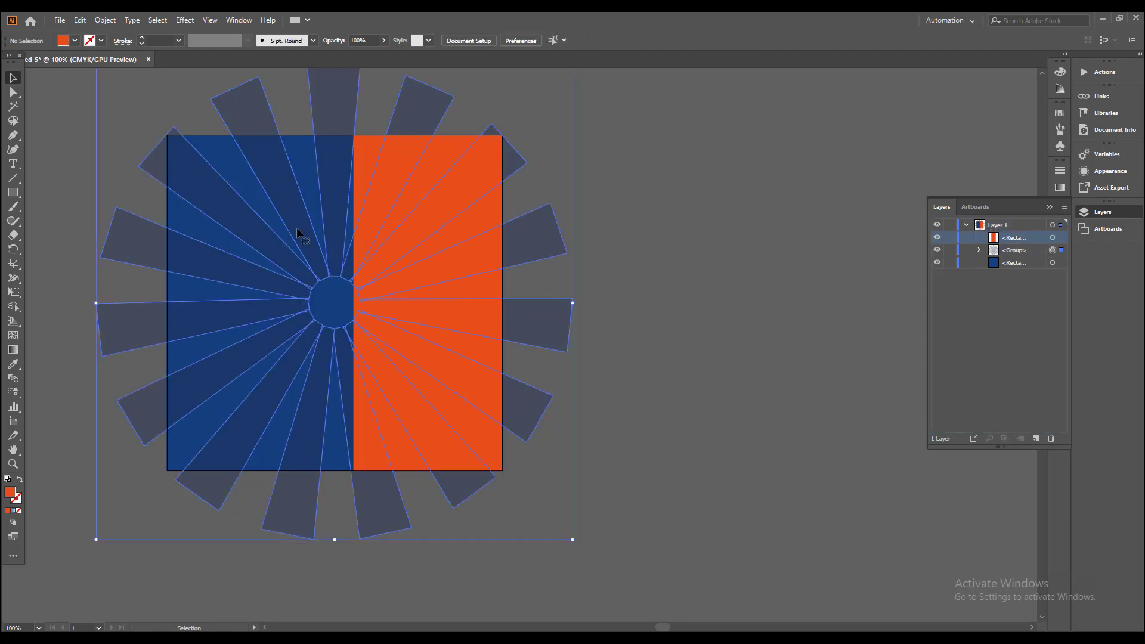
{"action": "key", "text": "ctrl+minus"}
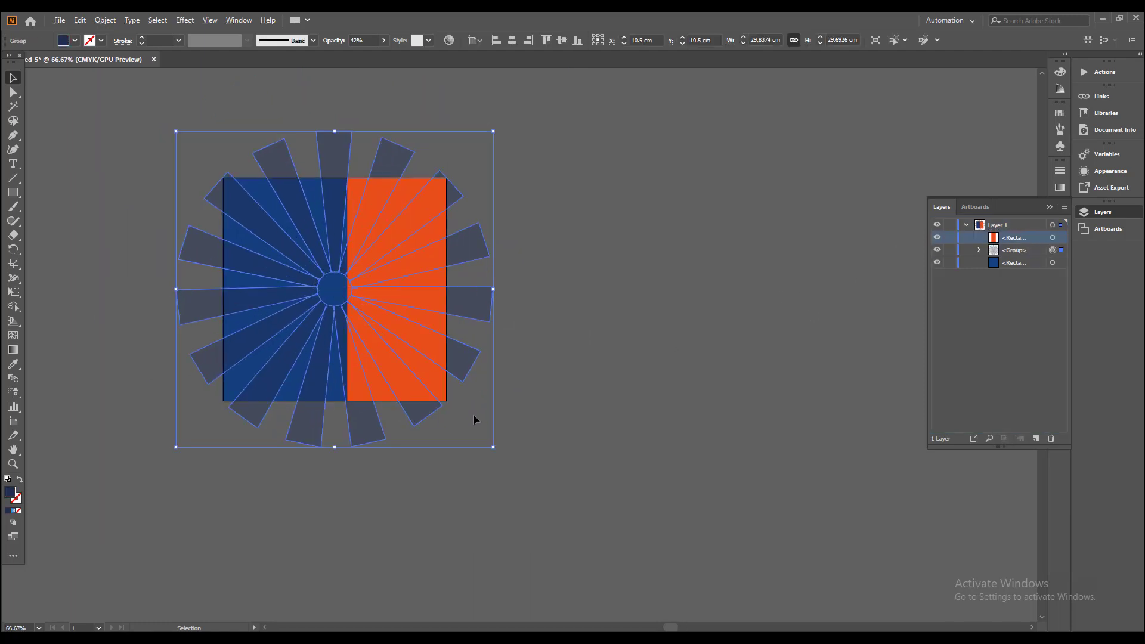
{"action": "left_click_drag", "start_coordinate": [493, 447], "coordinate": [565, 517]}
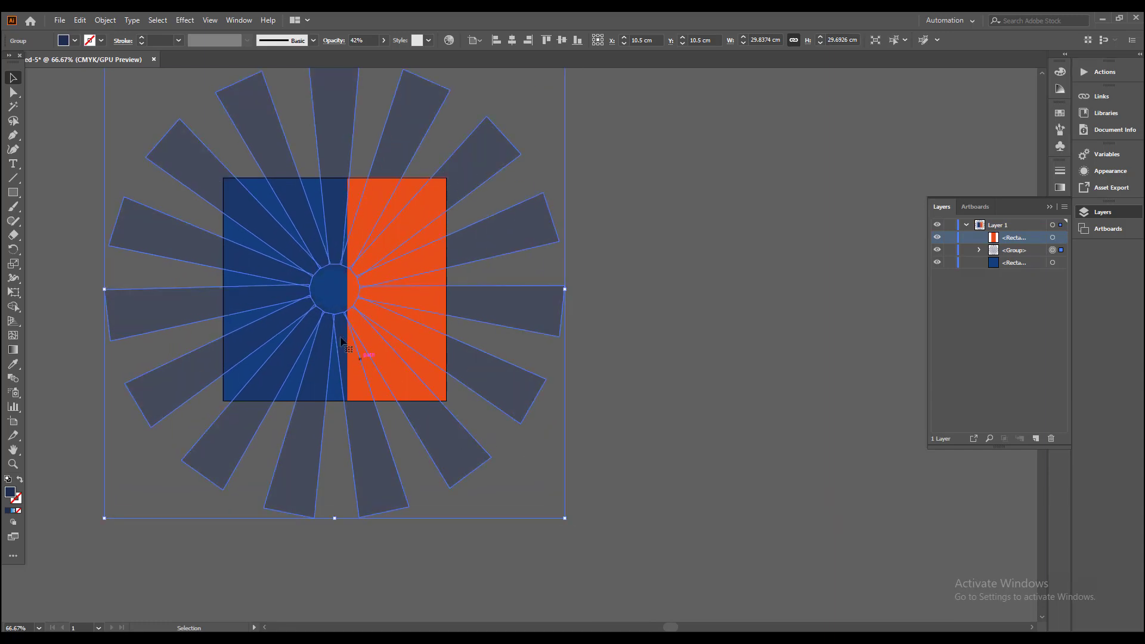
{"action": "left_click_drag", "start_coordinate": [337, 345], "coordinate": [363, 350]}
{"action": "left_click", "coordinate": [759, 449]}
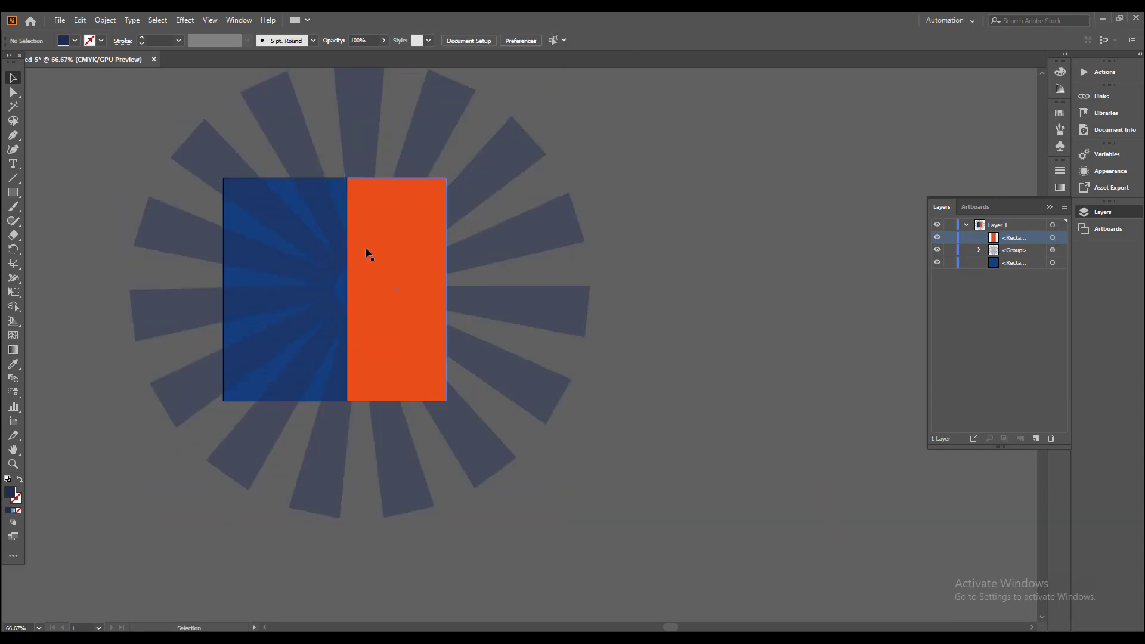
Step: Copy the 21 × 21 cm blue rectangle and paste the copy in the same position on top of all artwork
{"action": "left_click", "coordinate": [299, 209]}
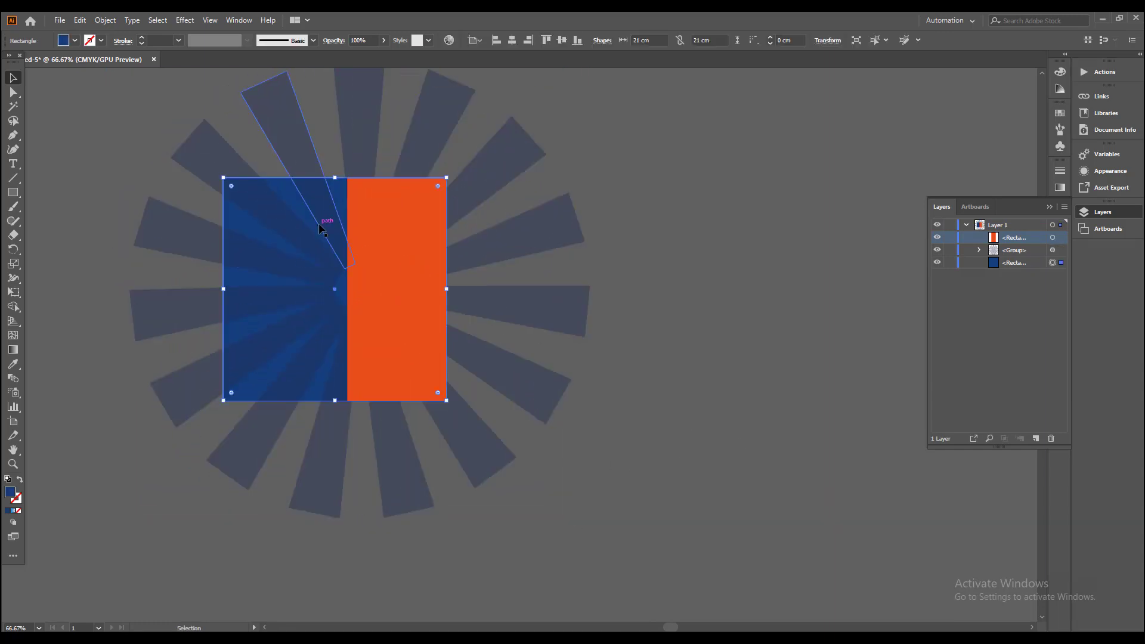
{"action": "left_click", "coordinate": [80, 20]}
{"action": "left_click", "coordinate": [98, 80]}
{"action": "left_click", "coordinate": [81, 20]}
{"action": "left_click", "coordinate": [110, 103]}
Step: Make a clipping mask from the copied blue rectangle and the ray group to trim the rays to the square
{"action": "left_click", "coordinate": [281, 149], "text": "shift"}
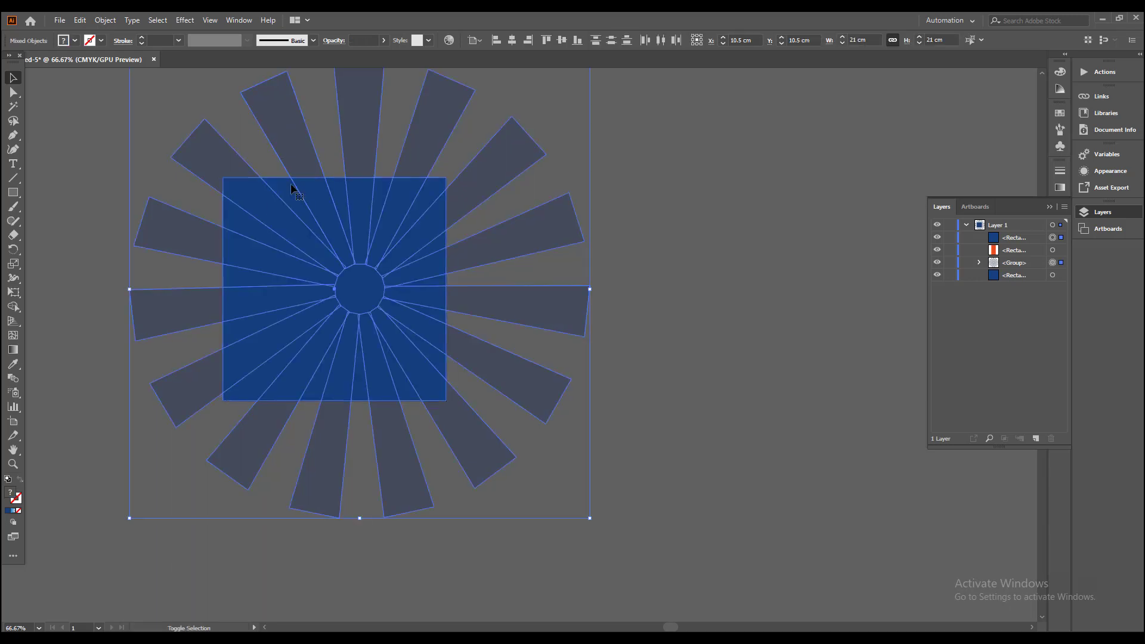
{"action": "right_click", "coordinate": [301, 223]}
{"action": "left_click", "coordinate": [332, 325]}
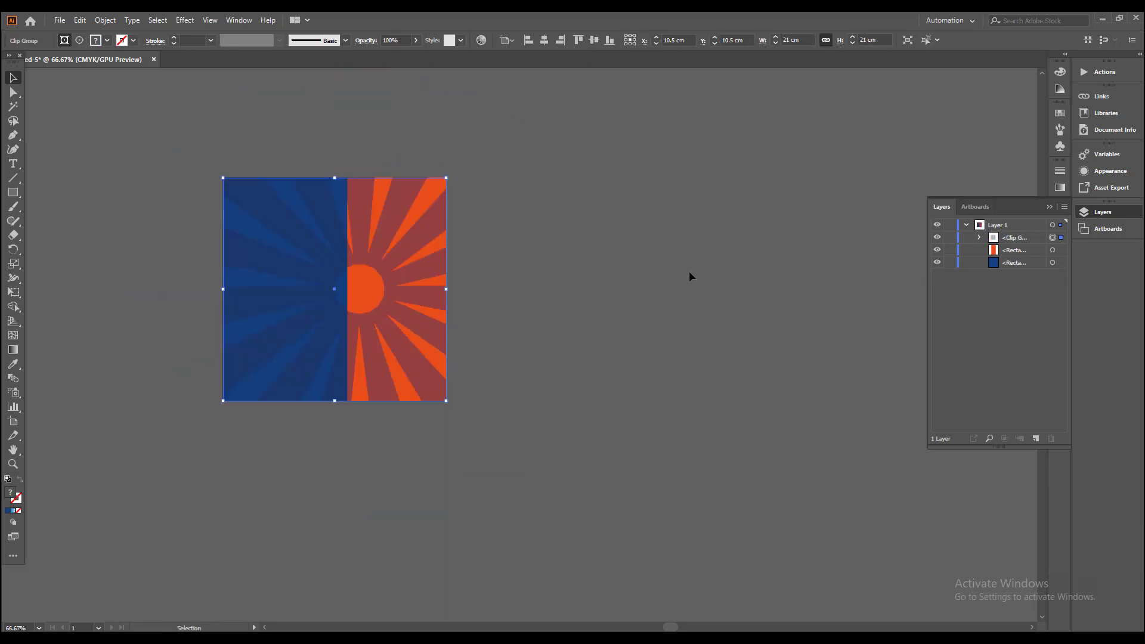
Step: Move the orange rectangle above the clipped rays and group all the background artwork
{"action": "left_click_drag", "start_coordinate": [1028, 250], "coordinate": [1026, 232]}
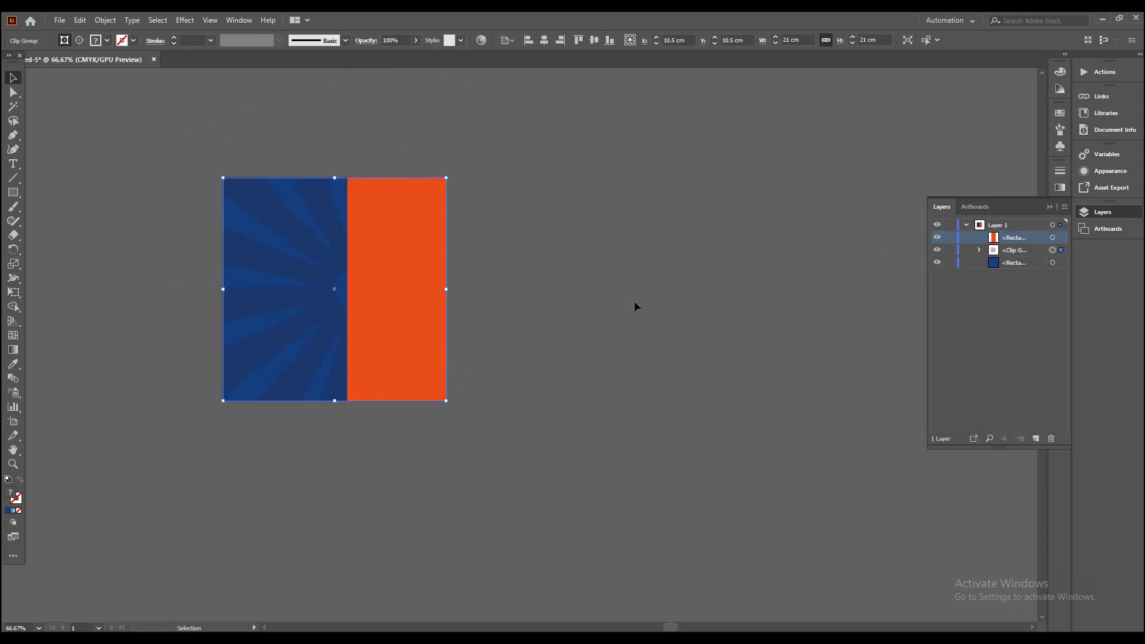
{"action": "left_click", "coordinate": [635, 302]}
{"action": "left_click_drag", "start_coordinate": [493, 443], "coordinate": [182, 155]}
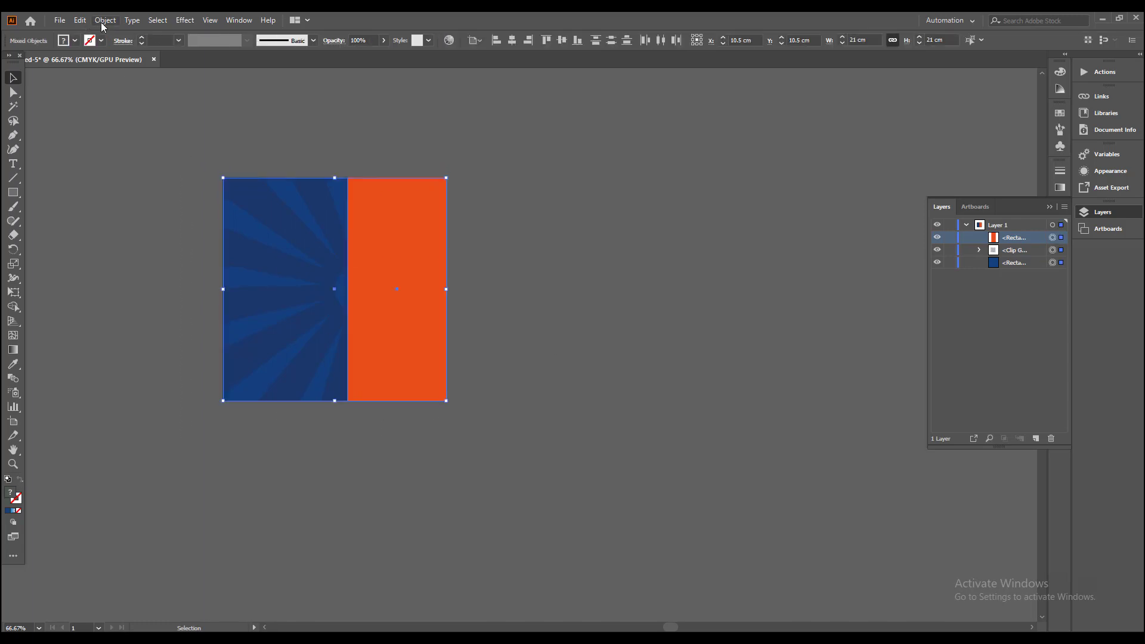
{"action": "left_click", "coordinate": [105, 20]}
{"action": "left_click", "coordinate": [122, 79]}
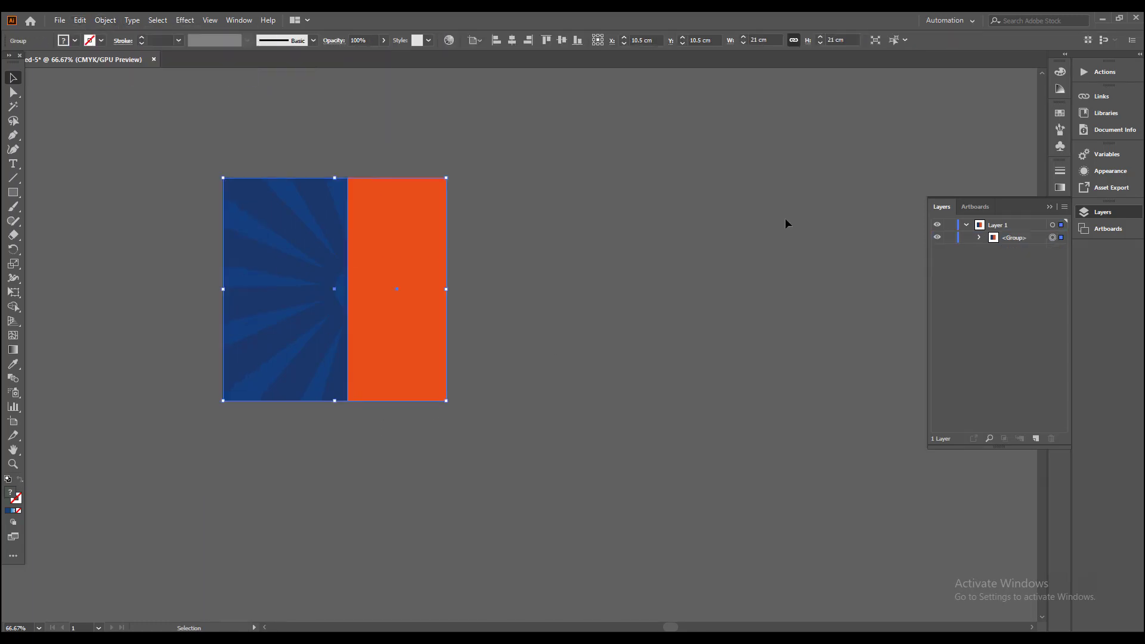
{"action": "left_click", "coordinate": [726, 314]}
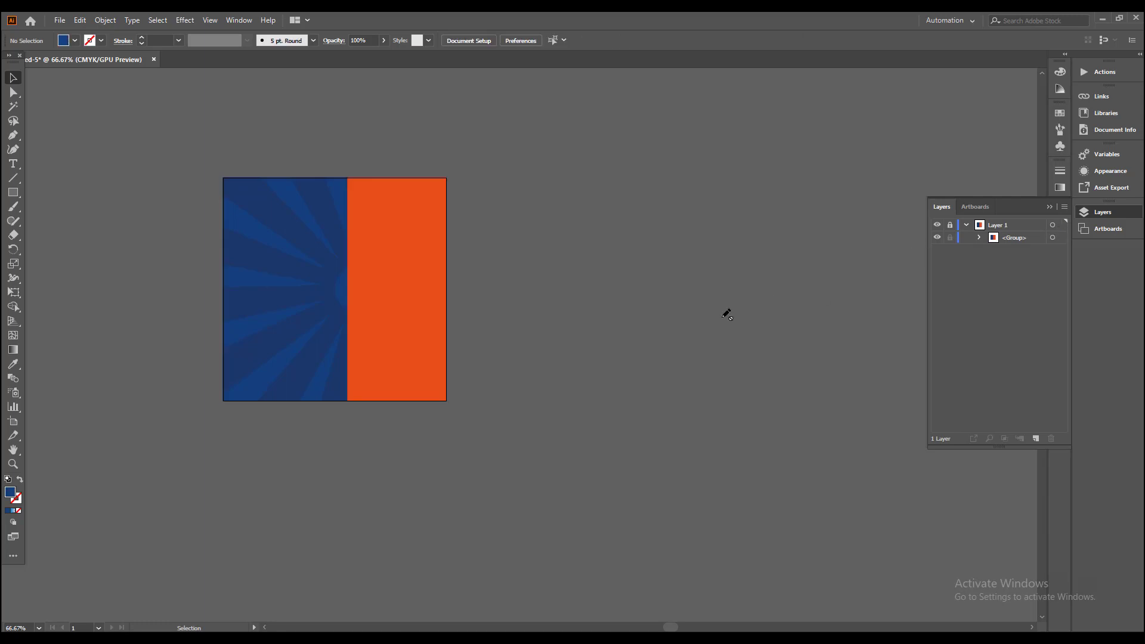
Step: Draw a circle about 10.8 cm in diameter across the blue and orange boundary with the Ellipse tool on Layer 1
{"action": "key", "text": "ctrl+0"}
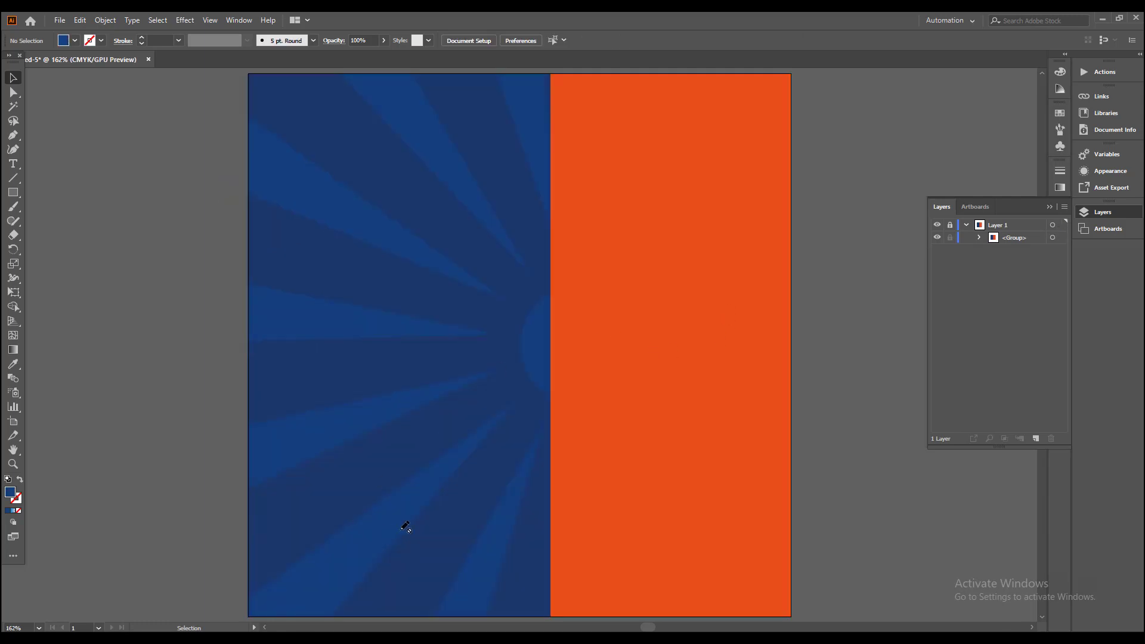
{"action": "left_click_drag", "start_coordinate": [403, 524], "coordinate": [363, 468]}
{"action": "left_click_drag", "start_coordinate": [15, 194], "coordinate": [60, 222]}
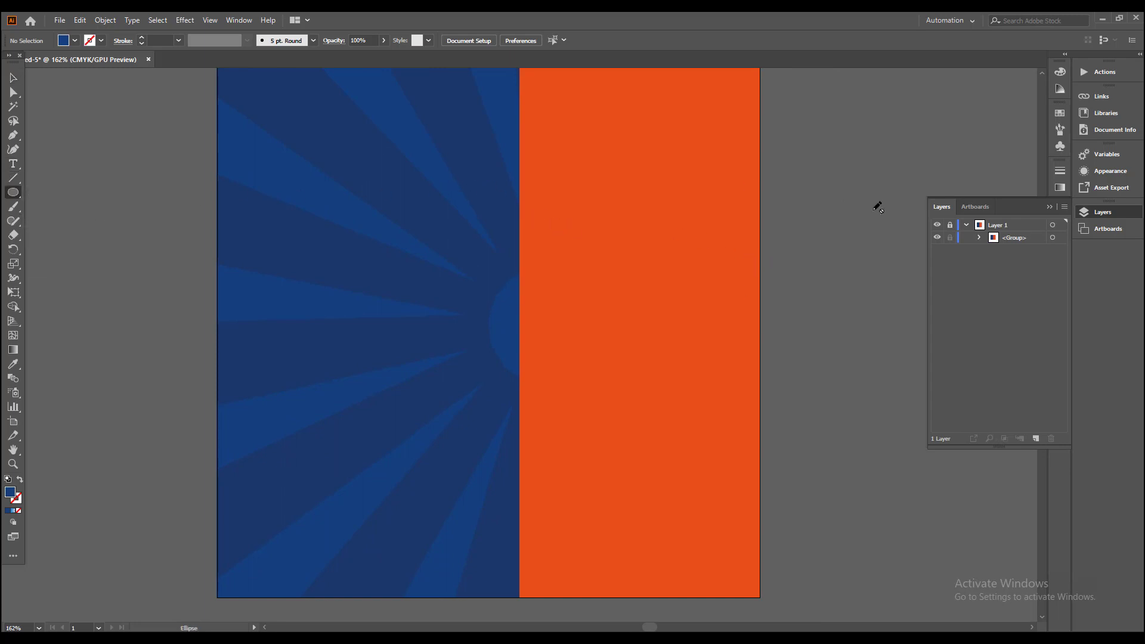
{"action": "left_click_drag", "start_coordinate": [350, 199], "coordinate": [631, 479]}
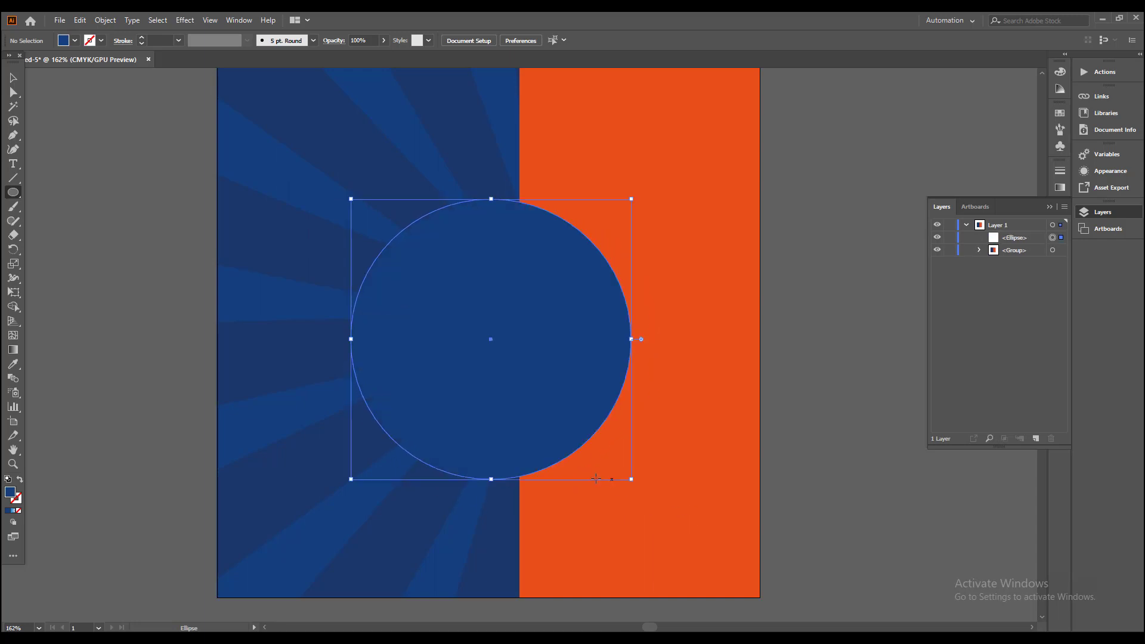
Step: Fill the circle with white and move it right, further over the orange area
{"action": "left_click", "coordinate": [13, 78]}
{"action": "left_click", "coordinate": [75, 40]}
{"action": "left_click", "coordinate": [26, 60]}
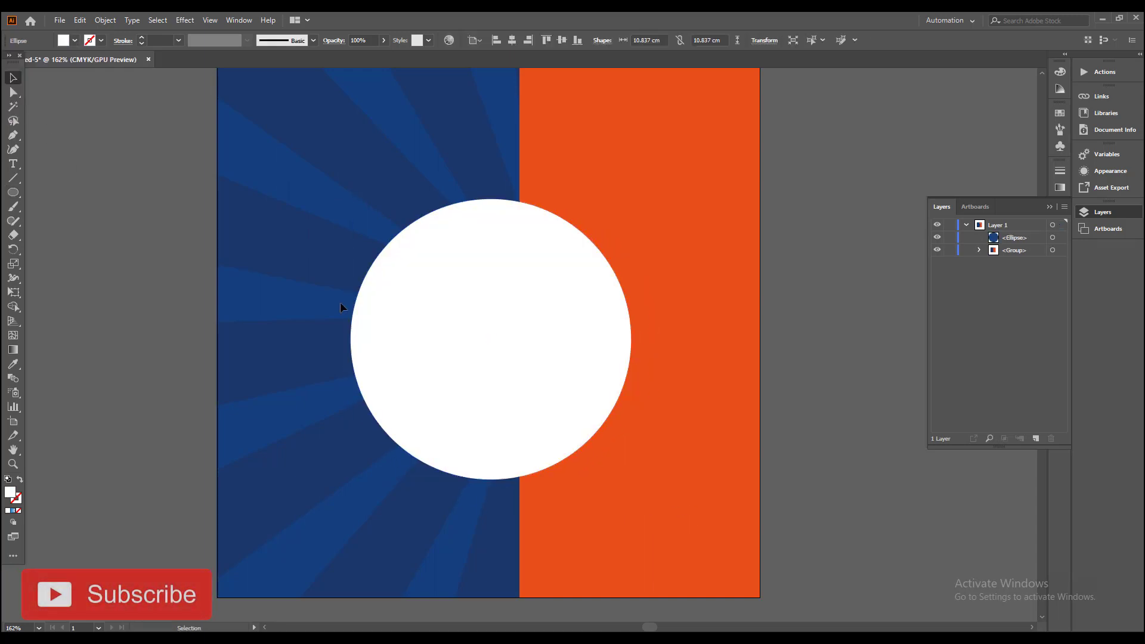
{"action": "left_click_drag", "start_coordinate": [489, 340], "coordinate": [547, 335]}
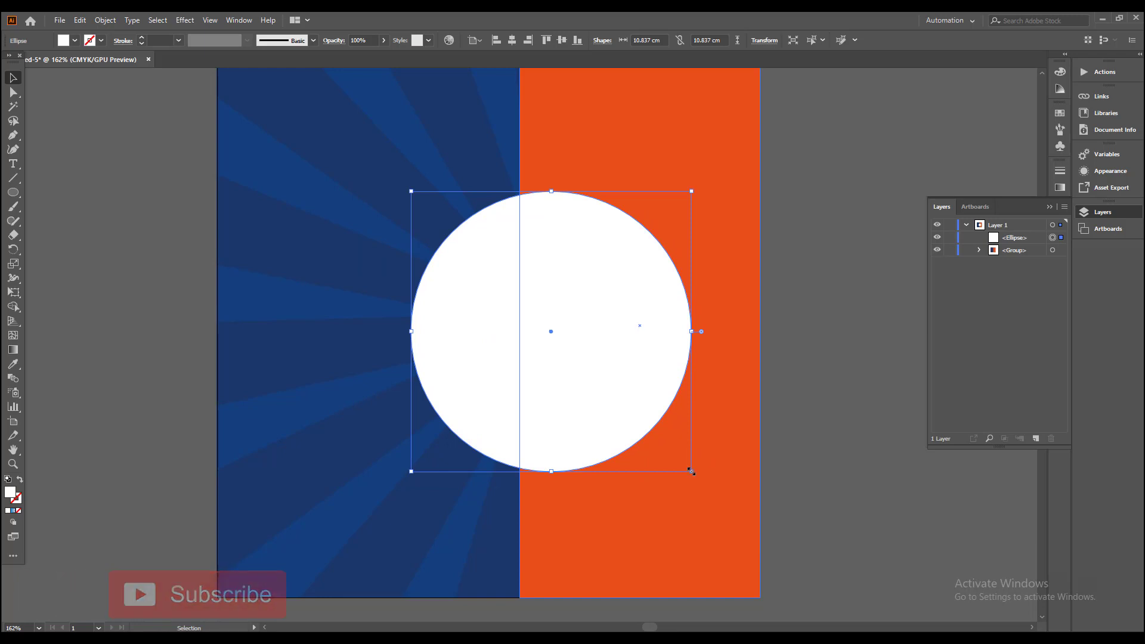
Step: Enlarge the white circle to about 12.15 cm in diameter, then offset its path by -0.6 cm to add an inner circle
{"action": "left_click_drag", "start_coordinate": [691, 471], "coordinate": [709, 487]}
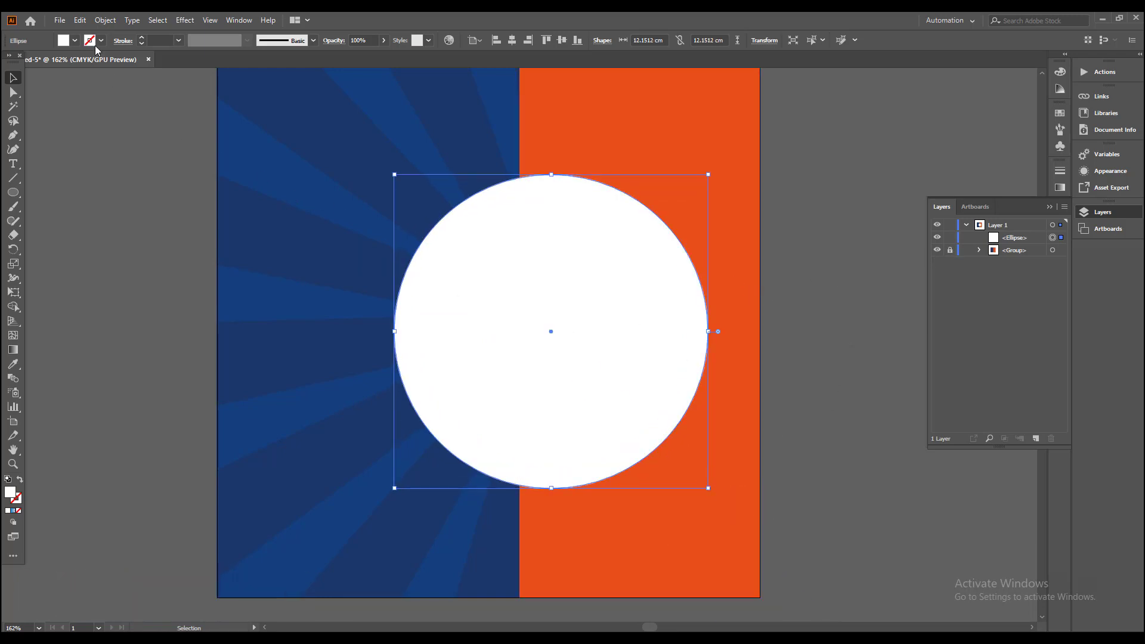
{"action": "left_click", "coordinate": [105, 20]}
{"action": "mouse_move", "coordinate": [181, 304]}
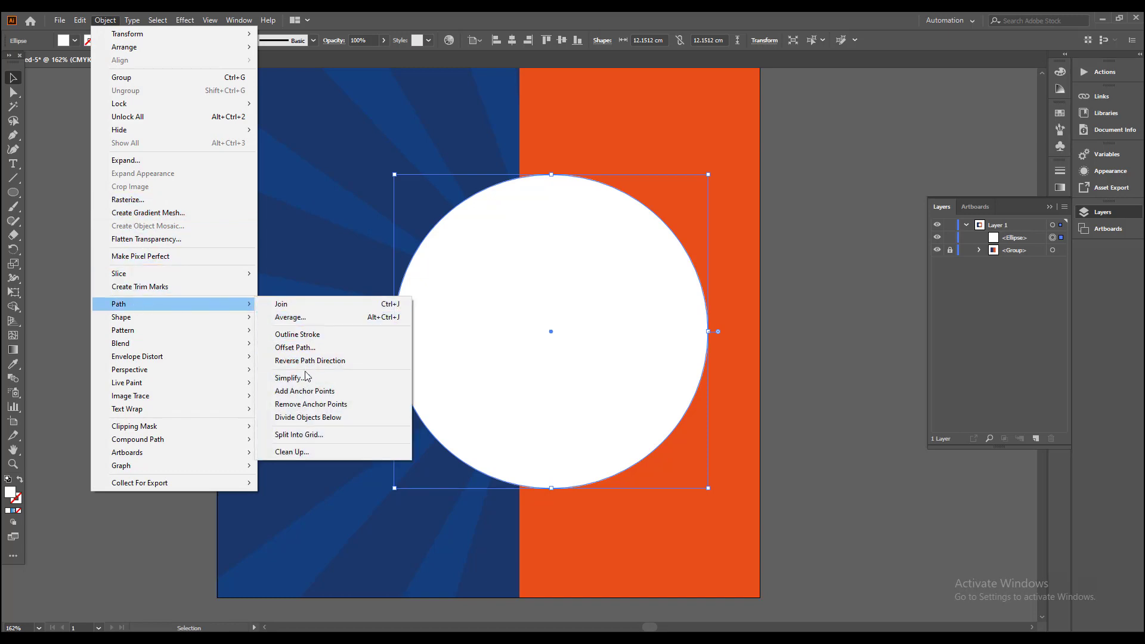
{"action": "left_click", "coordinate": [298, 348]}
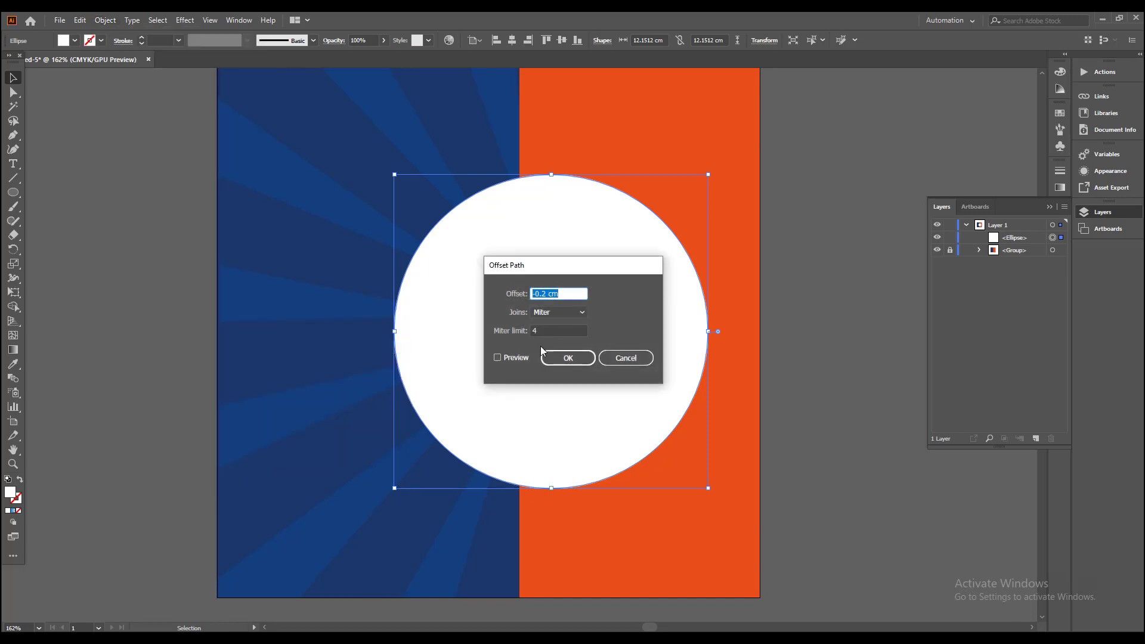
{"action": "left_click", "coordinate": [498, 358]}
{"action": "double_click", "coordinate": [569, 292]}
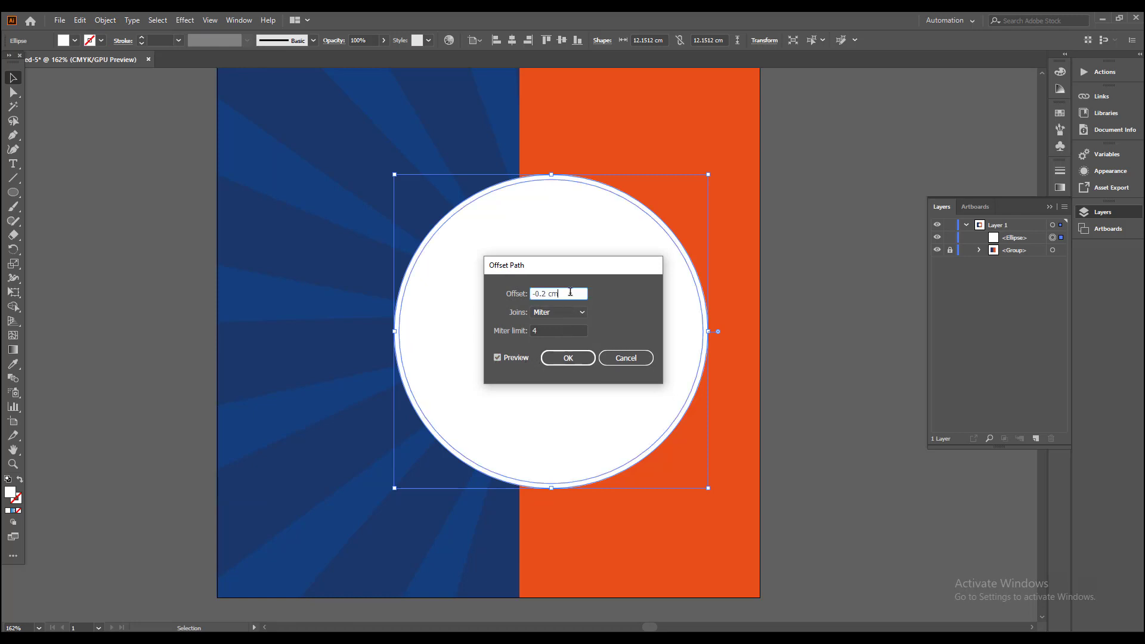
{"action": "type", "text": "-0.7"}
{"action": "key", "text": "Up"}
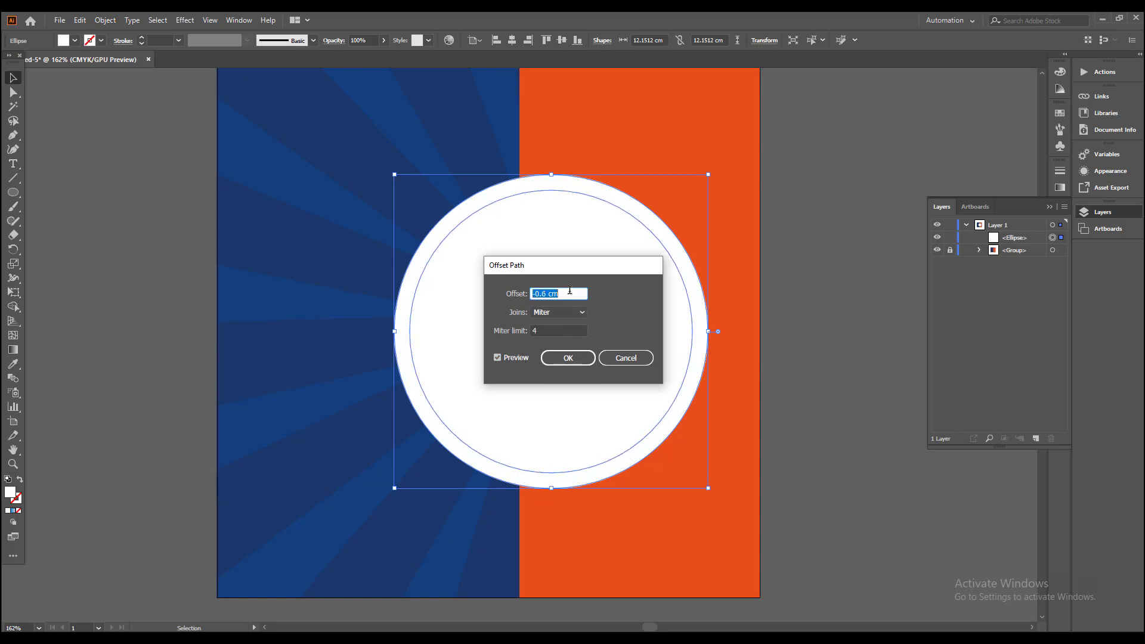
{"action": "left_click", "coordinate": [568, 358]}
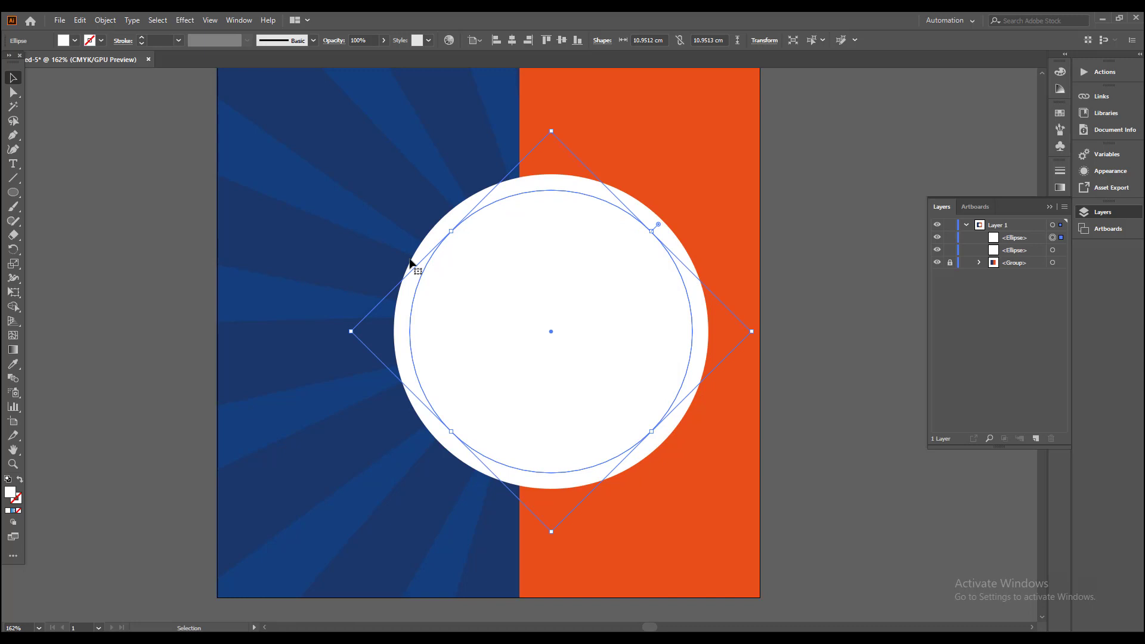
Step: Offset the new inner circle's path by another -0.6 cm to create a third concentric circle
{"action": "left_click", "coordinate": [106, 20]}
{"action": "mouse_move", "coordinate": [143, 306]}
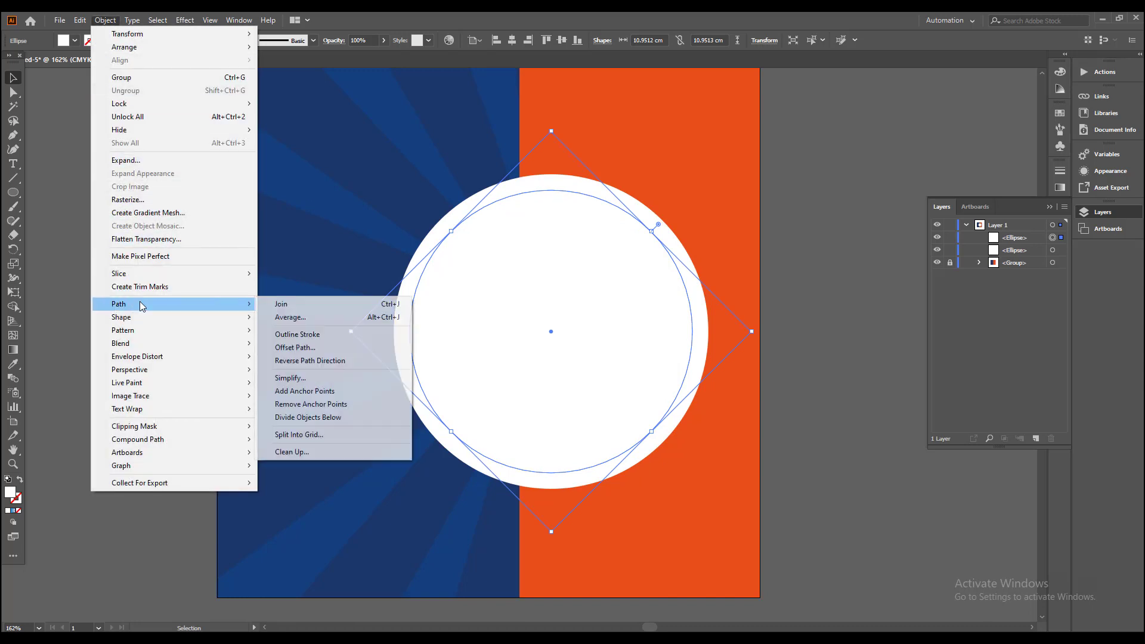
{"action": "left_click", "coordinate": [325, 347]}
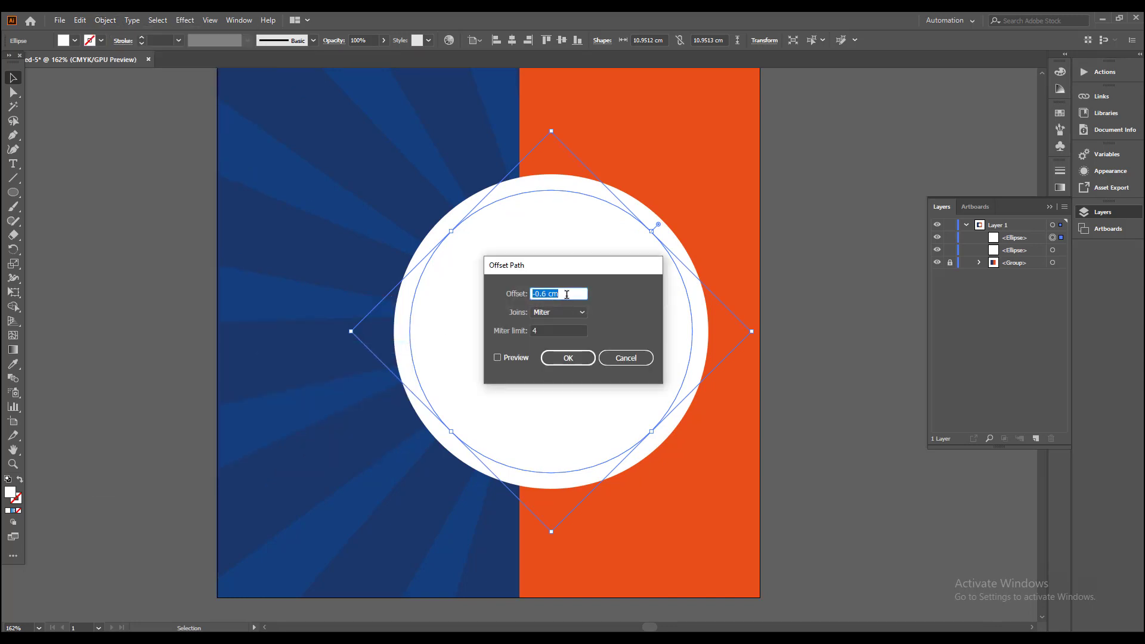
{"action": "left_click", "coordinate": [498, 357]}
{"action": "left_click", "coordinate": [570, 356]}
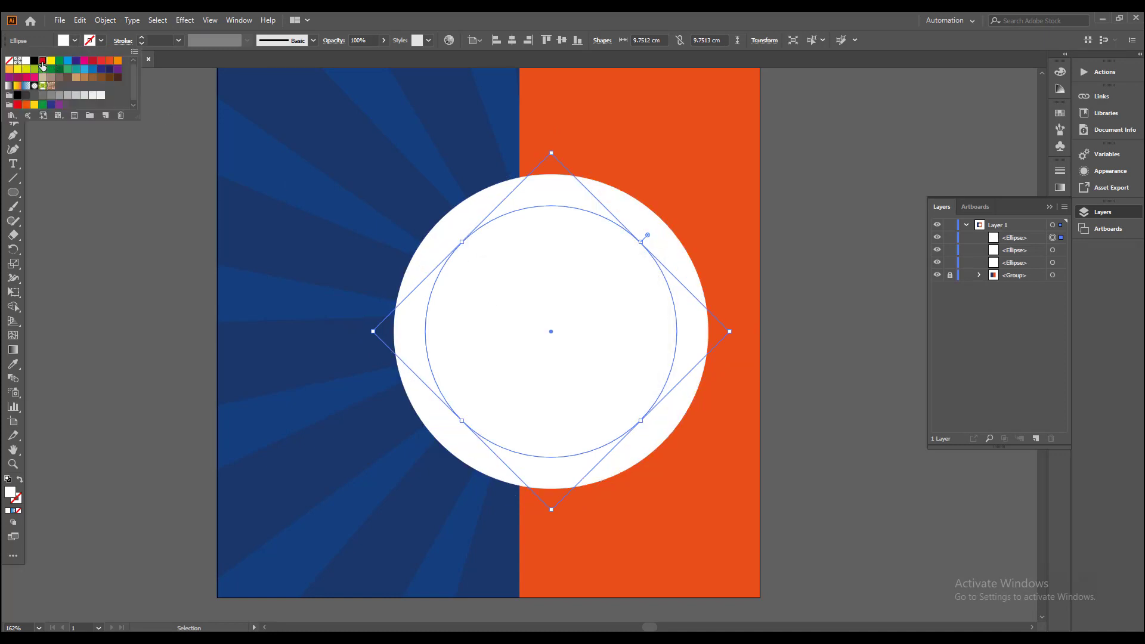
Step: Fill the innermost circle with red and the middle circle with dark blue
{"action": "left_click", "coordinate": [41, 62]}
{"action": "left_click", "coordinate": [434, 255]}
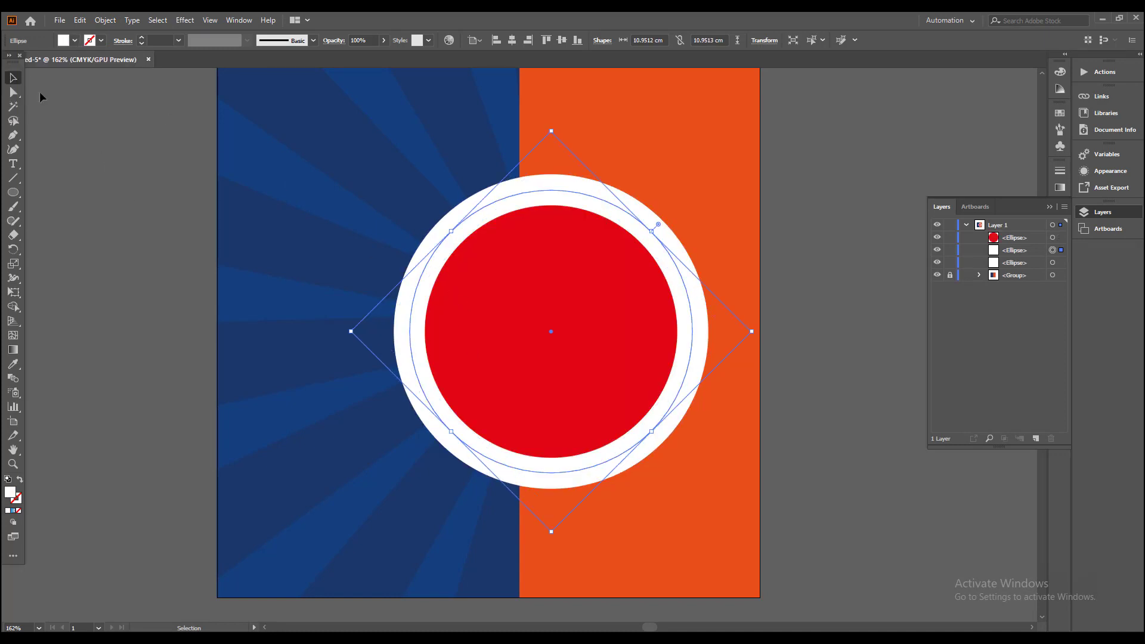
{"action": "left_click", "coordinate": [74, 41]}
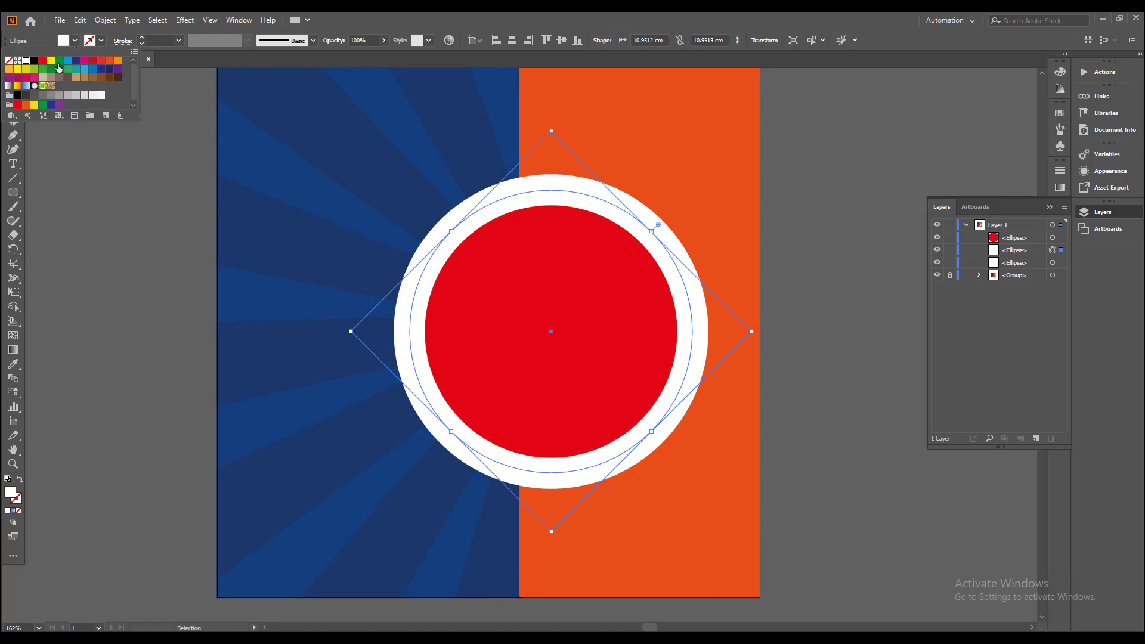
{"action": "left_click", "coordinate": [51, 105]}
Step: Place the linked salad photo at about 12 × 16 cm and position its plate over the concentric circles
{"action": "left_click", "coordinate": [527, 281]}
{"action": "left_click", "coordinate": [59, 20]}
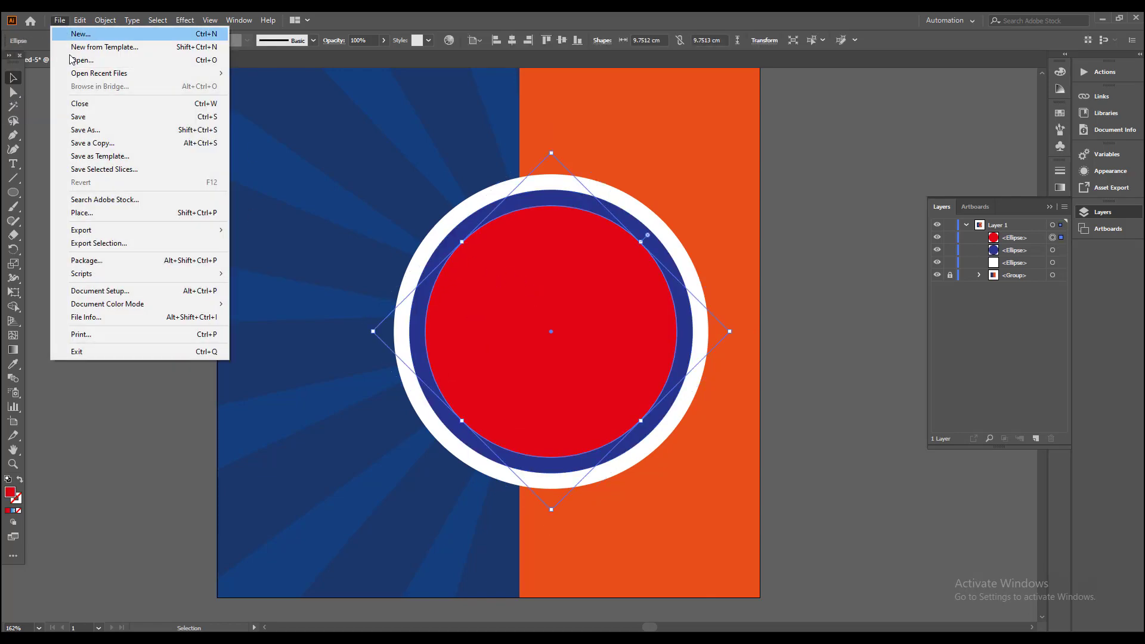
{"action": "left_click", "coordinate": [82, 212]}
{"action": "left_click", "coordinate": [281, 113]}
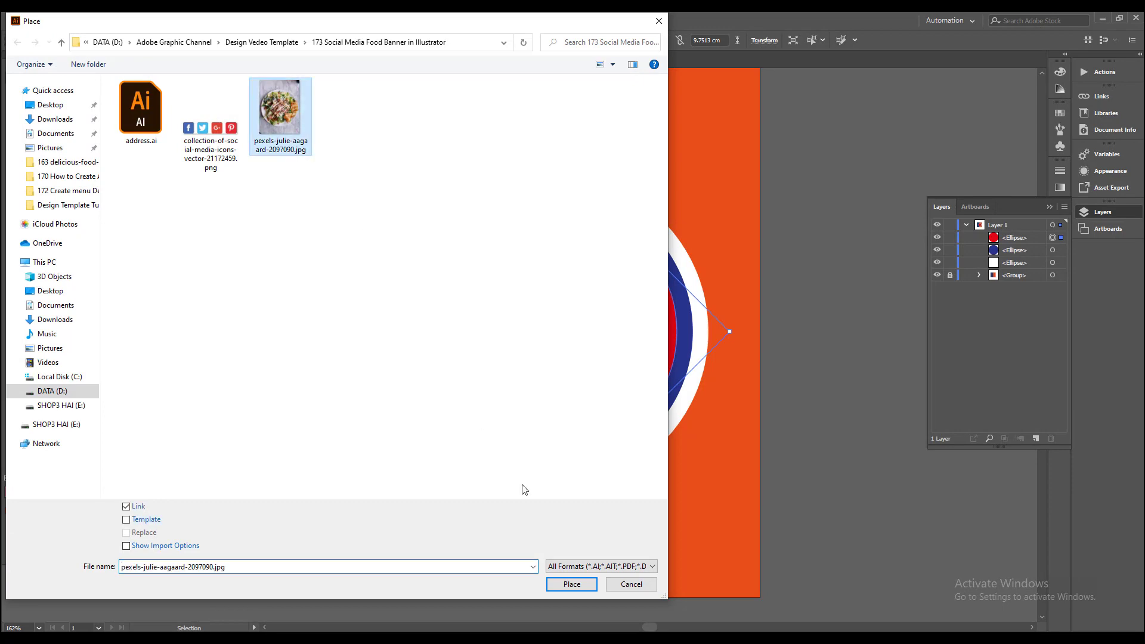
{"action": "left_click", "coordinate": [570, 583]}
{"action": "left_click_drag", "start_coordinate": [376, 139], "coordinate": [686, 552]}
{"action": "left_click_drag", "start_coordinate": [583, 358], "coordinate": [600, 343]}
Step: Move the salad photo directly beneath the red circle in the layer order and clip it to that circle with a clipping mask
{"action": "left_click_drag", "start_coordinate": [1017, 240], "coordinate": [1014, 255]}
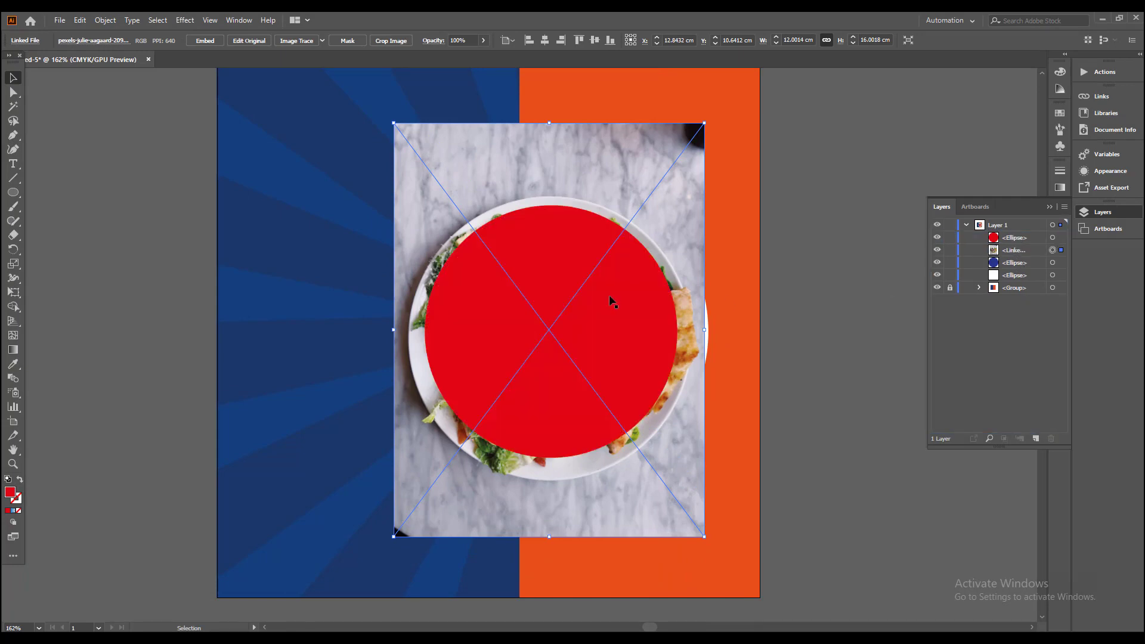
{"action": "left_click", "coordinate": [591, 293]}
{"action": "left_click", "coordinate": [488, 196], "text": "shift"}
{"action": "right_click", "coordinate": [524, 256]}
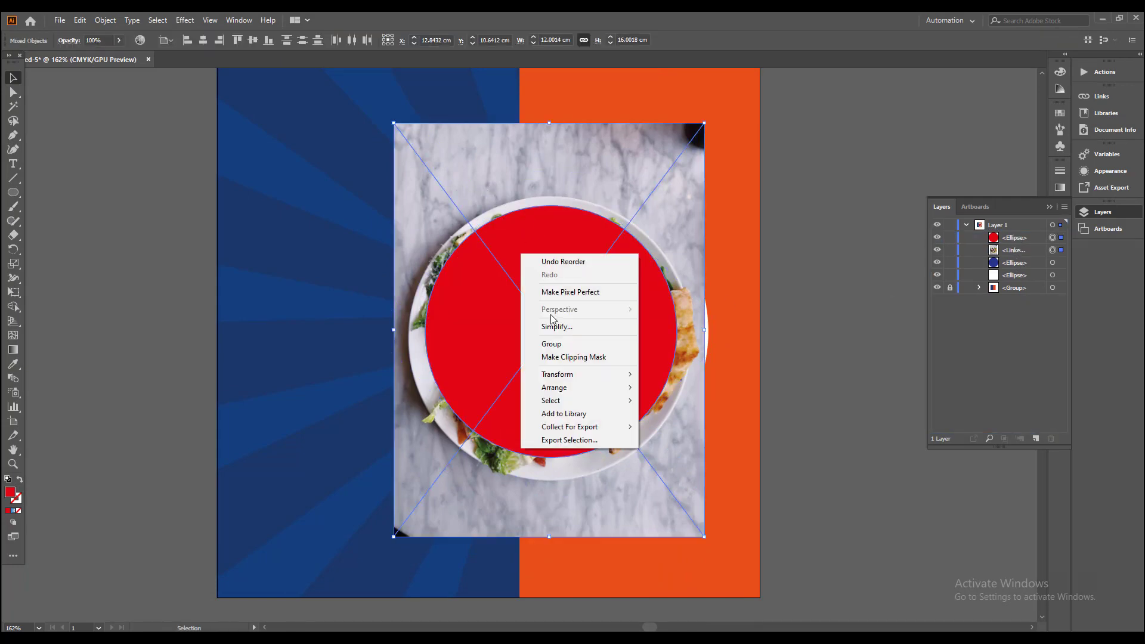
{"action": "left_click", "coordinate": [567, 357]}
Step: Isolate the clip group, scale the salad photo to about 9.9 × 13.2 cm, nudge it slightly up and exit isolation
{"action": "double_click", "coordinate": [580, 374]}
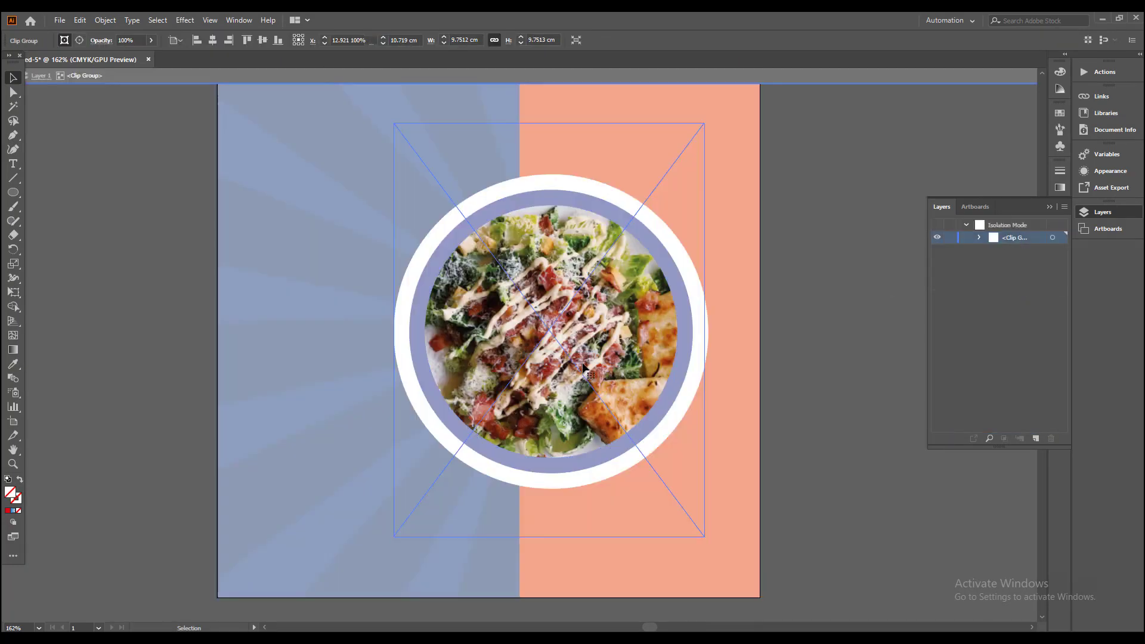
{"action": "left_click_drag", "start_coordinate": [704, 537], "coordinate": [686, 512]}
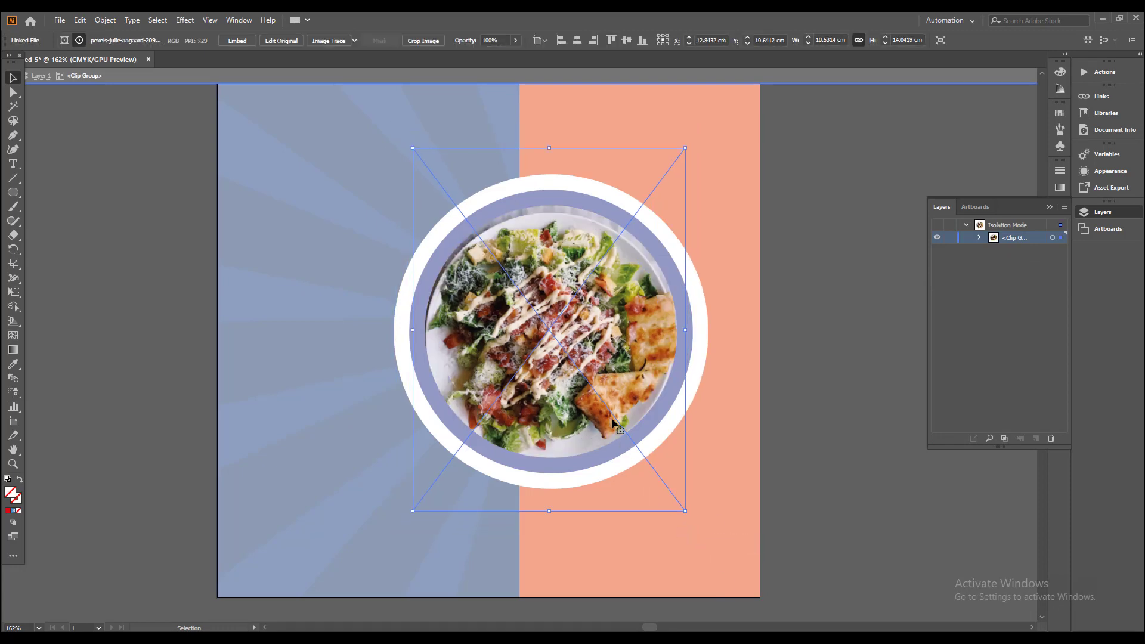
{"action": "key", "text": "Up"}
{"action": "key", "text": "Up"}
{"action": "key", "text": "Up"}
{"action": "key", "text": "Up"}
{"action": "key", "text": "Up"}
{"action": "key", "text": "Up"}
{"action": "key", "text": "Up"}
{"action": "key", "text": "Up"}
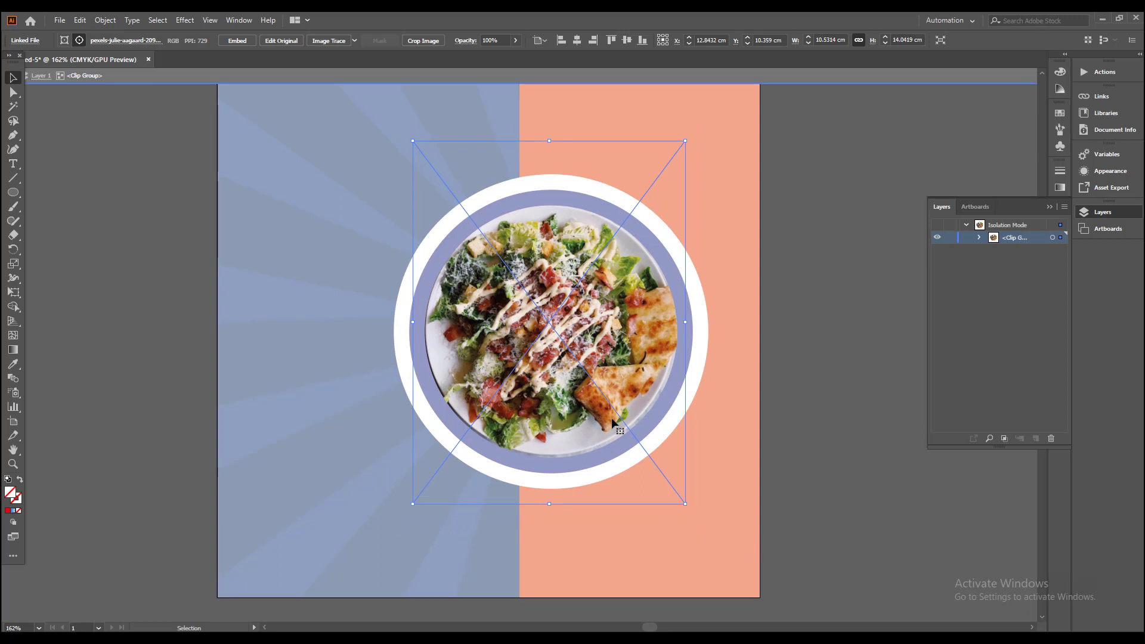
{"action": "key", "text": "Down"}
{"action": "key", "text": "Down"}
{"action": "key", "text": "Down"}
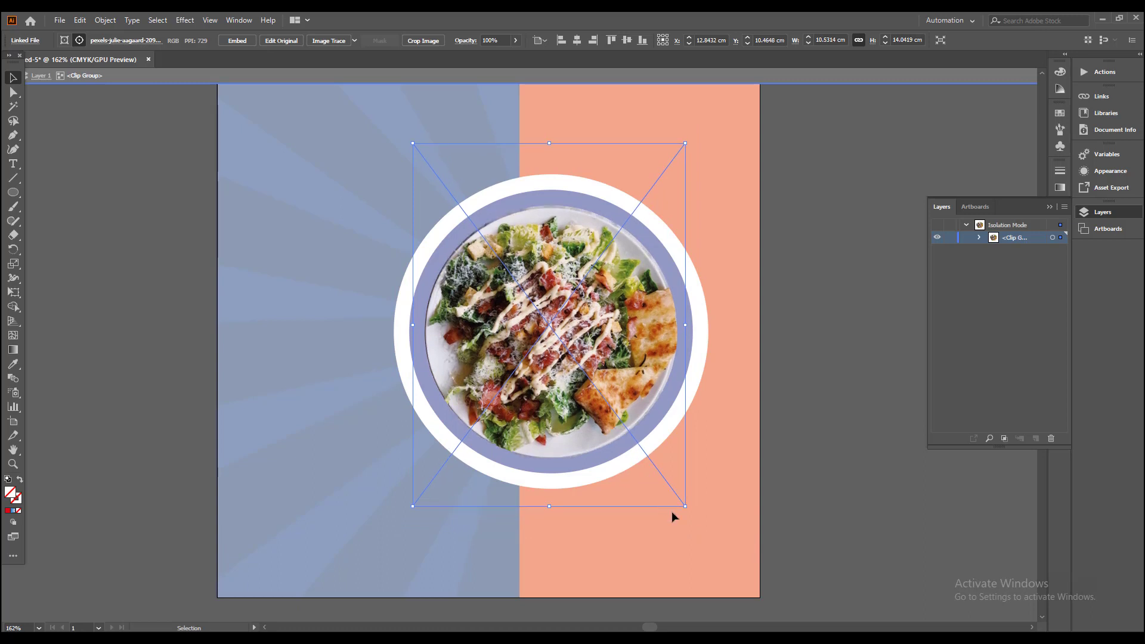
{"action": "left_click_drag", "start_coordinate": [686, 506], "coordinate": [677, 495]}
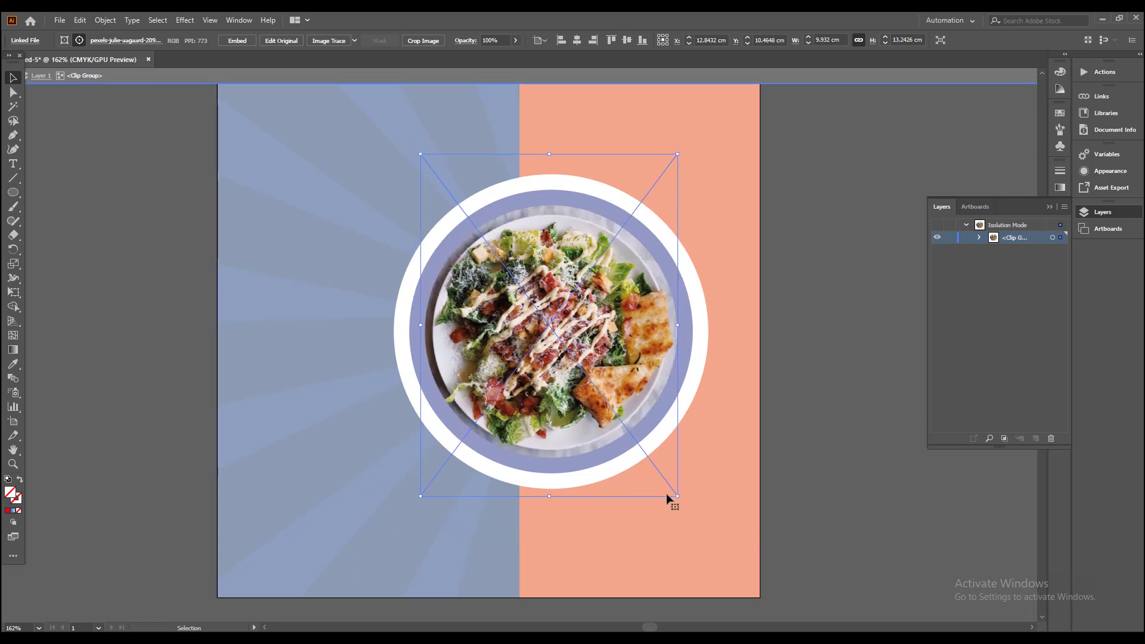
{"action": "double_click", "coordinate": [809, 446]}
Step: Swap the fill and stroke of the outermost white circle to make it an unfilled white outline
{"action": "scroll", "coordinate": [659, 405], "scroll_direction": "up", "scroll_amount": 1}
{"action": "left_click_drag", "start_coordinate": [478, 337], "coordinate": [488, 351]}
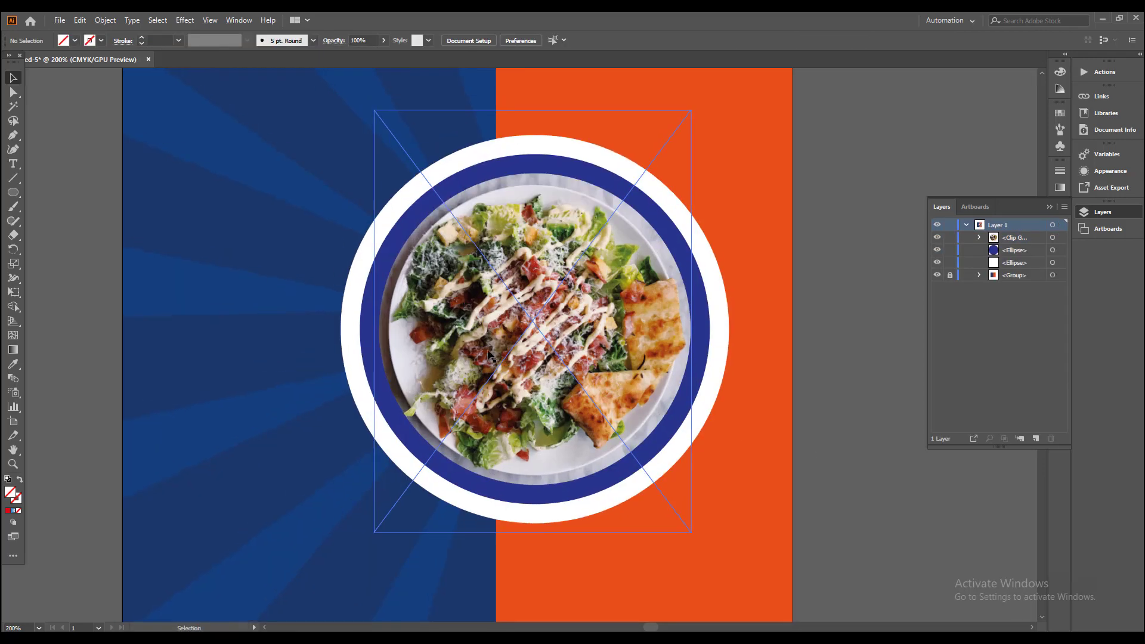
{"action": "left_click_drag", "start_coordinate": [410, 363], "coordinate": [406, 340]}
{"action": "left_click", "coordinate": [340, 274]}
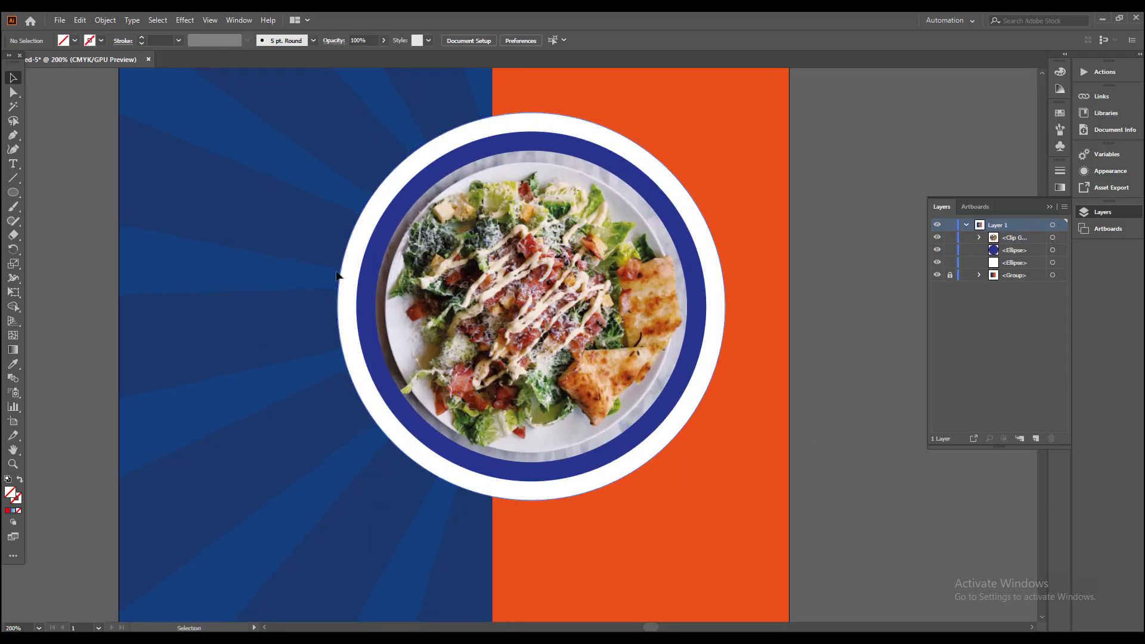
{"action": "left_click", "coordinate": [20, 480]}
Step: Swap the fill and stroke of the dark blue circle and recolor its outline white
{"action": "left_click", "coordinate": [370, 263]}
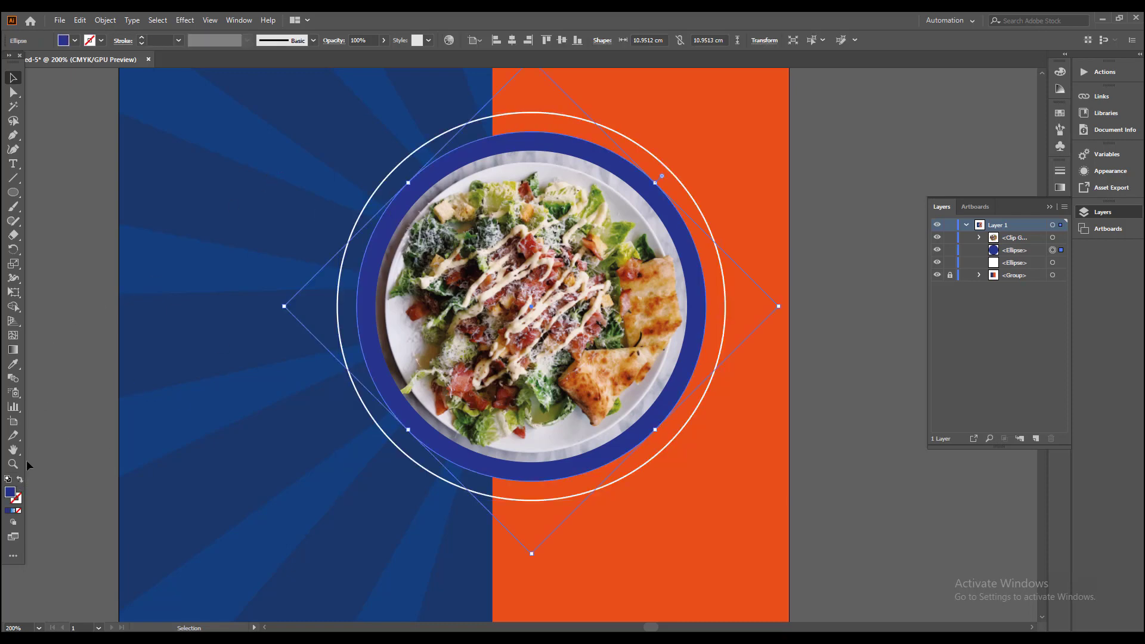
{"action": "left_click", "coordinate": [20, 479]}
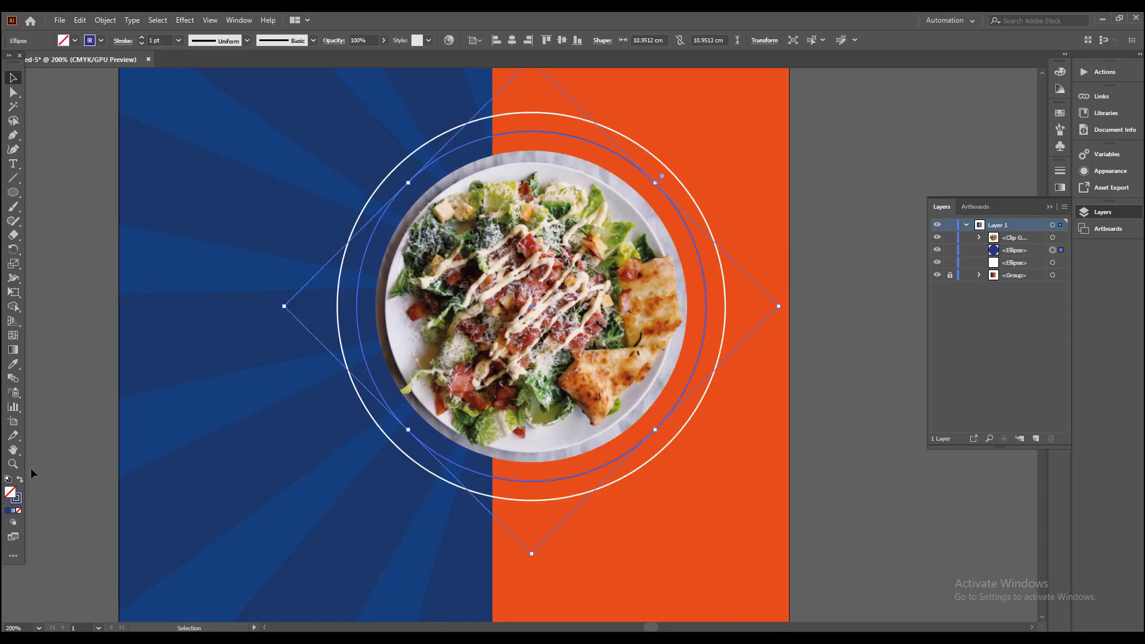
{"action": "left_click", "coordinate": [100, 41]}
{"action": "left_click", "coordinate": [28, 62]}
{"action": "left_click", "coordinate": [171, 207]}
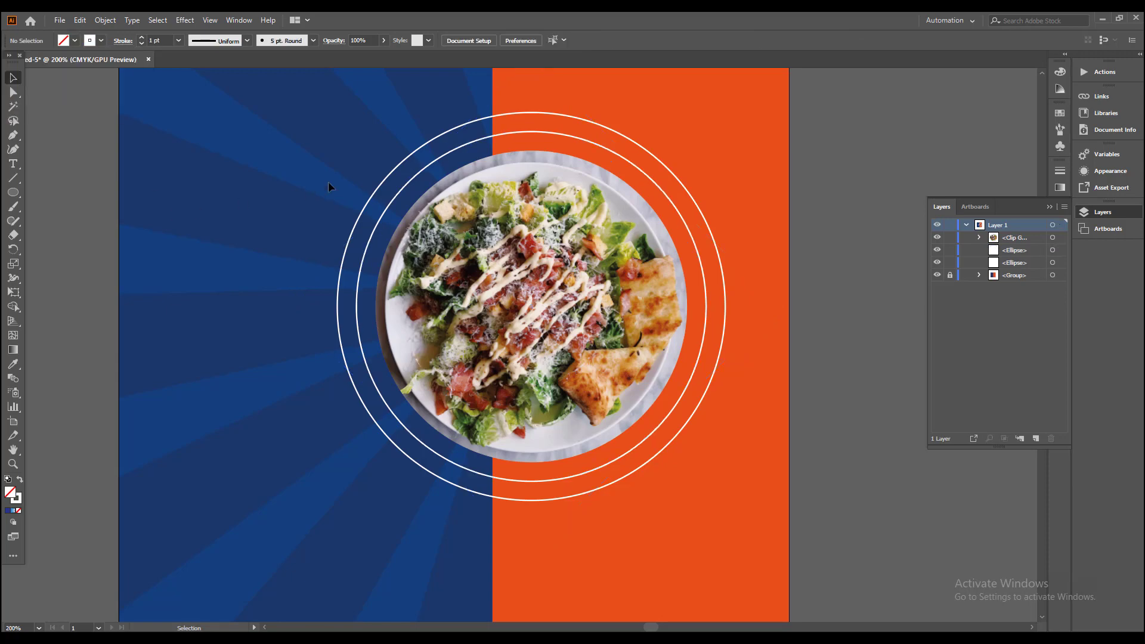
Step: Select both white circle outlines around the photo and set their stroke weight to 4 pt
{"action": "left_click_drag", "start_coordinate": [396, 202], "coordinate": [398, 206]}
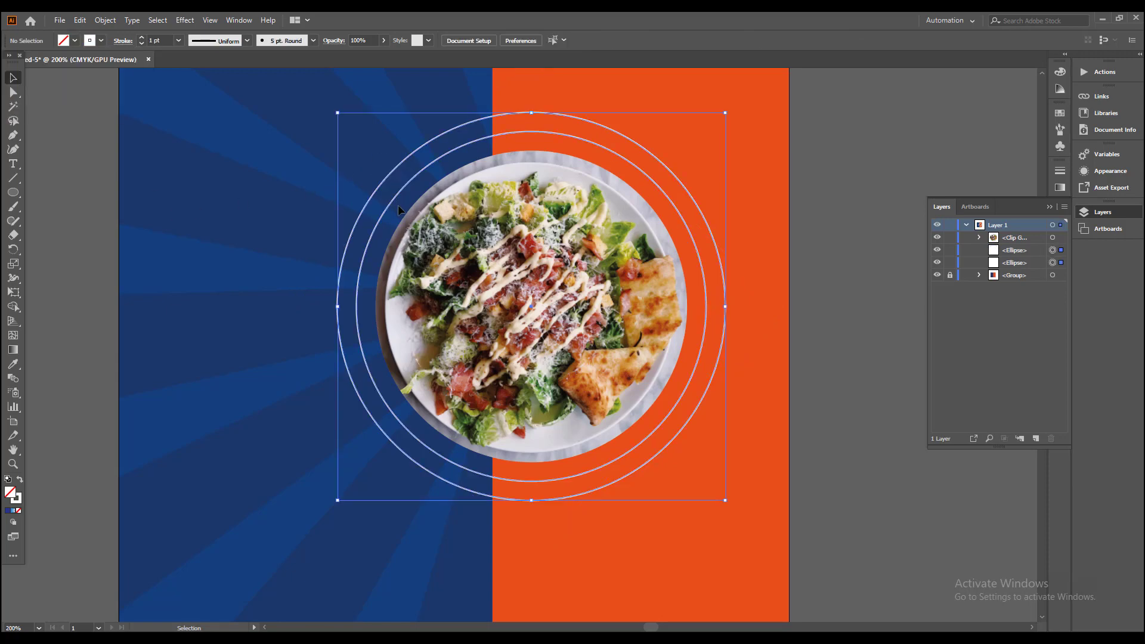
{"action": "left_click", "coordinate": [142, 38]}
{"action": "left_click", "coordinate": [142, 38]}
{"action": "left_click", "coordinate": [142, 38]}
{"action": "left_click", "coordinate": [363, 274]}
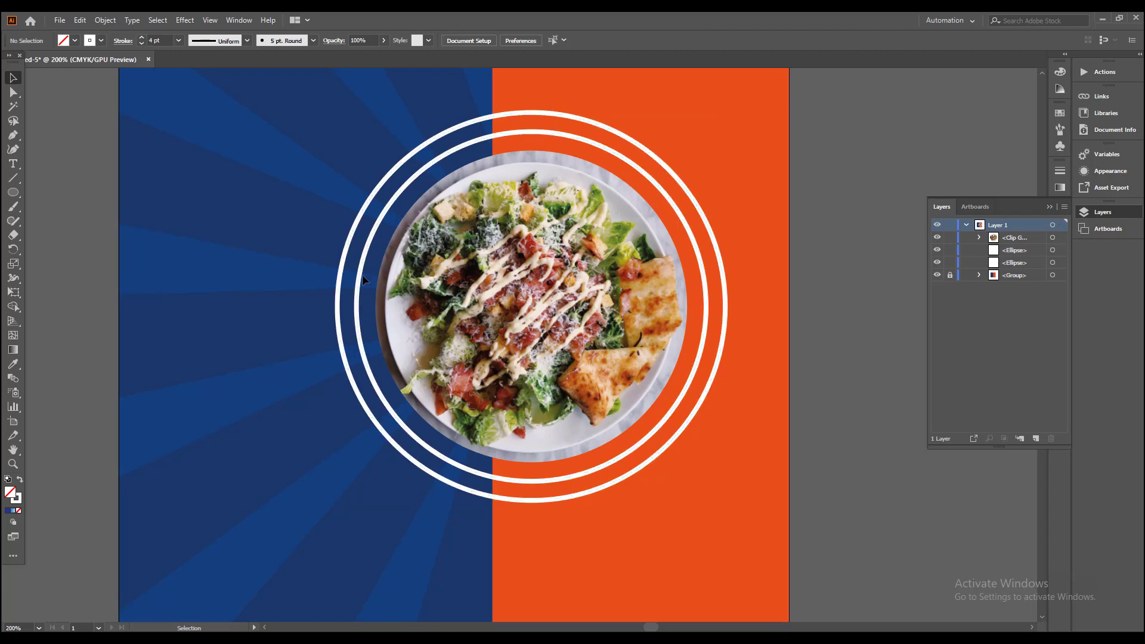
Step: Duplicate the inner white ring in place and swap the copy's fill and stroke to make it a solid white circle
{"action": "left_click_drag", "start_coordinate": [442, 272], "coordinate": [304, 260]}
{"action": "left_click", "coordinate": [263, 176]}
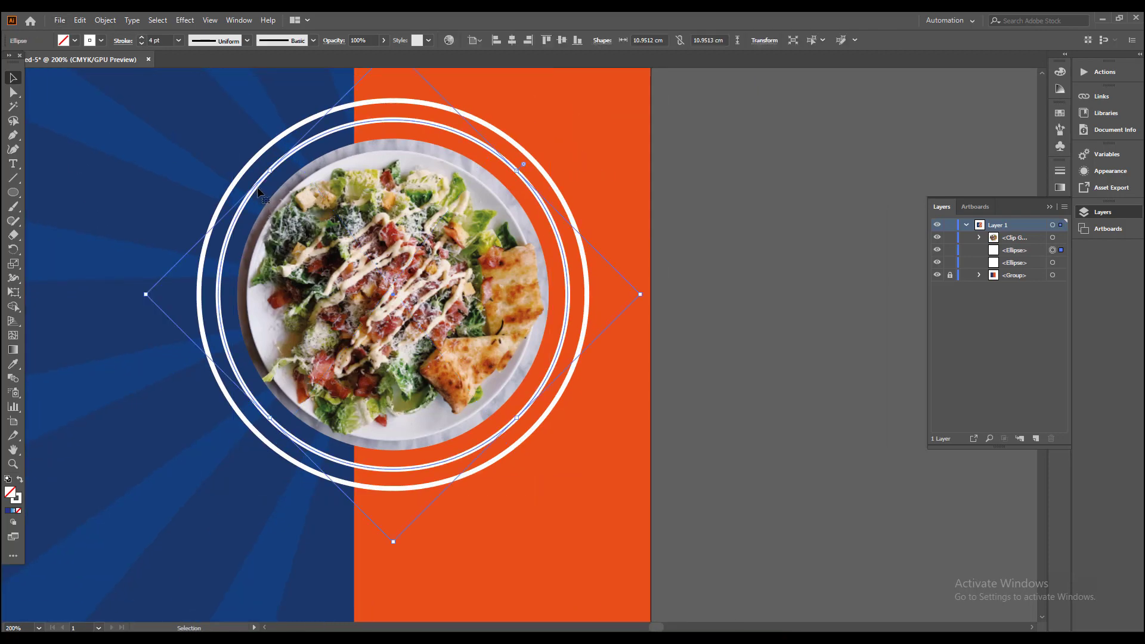
{"action": "key", "text": "ctrl+c"}
{"action": "key", "text": "ctrl+f"}
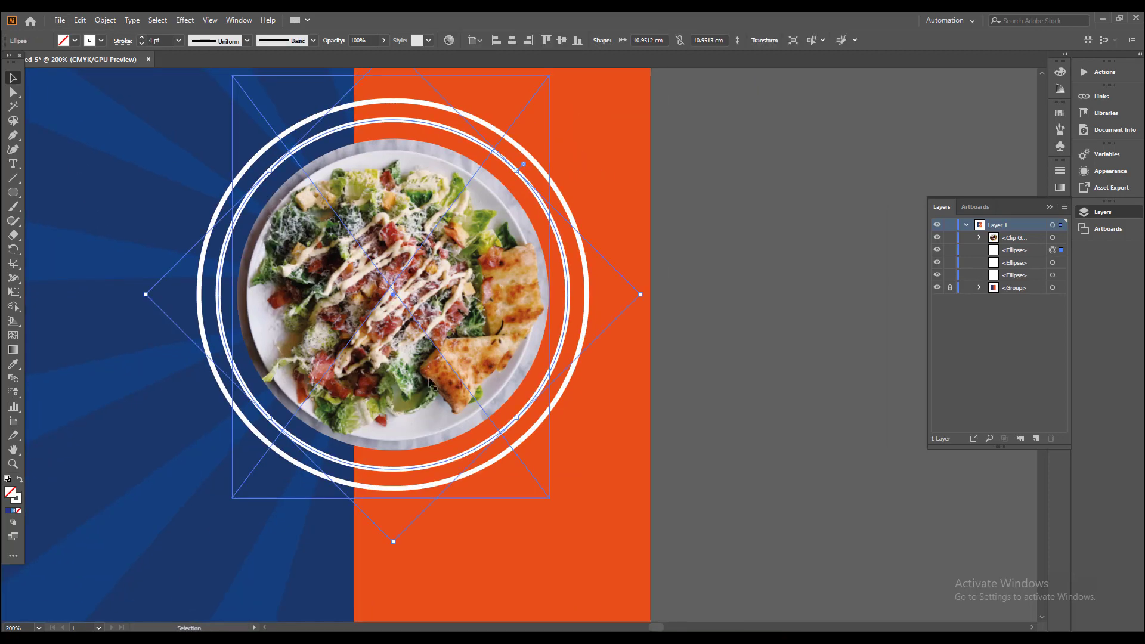
{"action": "left_click", "coordinate": [20, 480]}
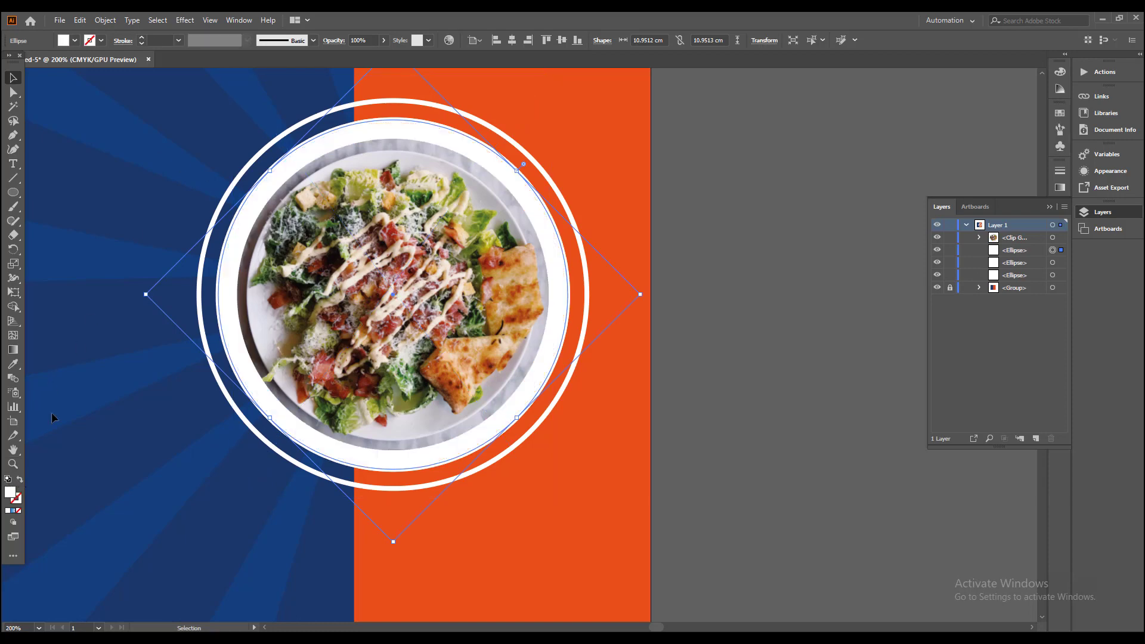
Step: Give the solid white circle behind the photo a 1 pt orange stroke
{"action": "left_click", "coordinate": [52, 412]}
{"action": "left_click", "coordinate": [221, 270]}
{"action": "left_click", "coordinate": [102, 41]}
{"action": "left_click", "coordinate": [118, 63]}
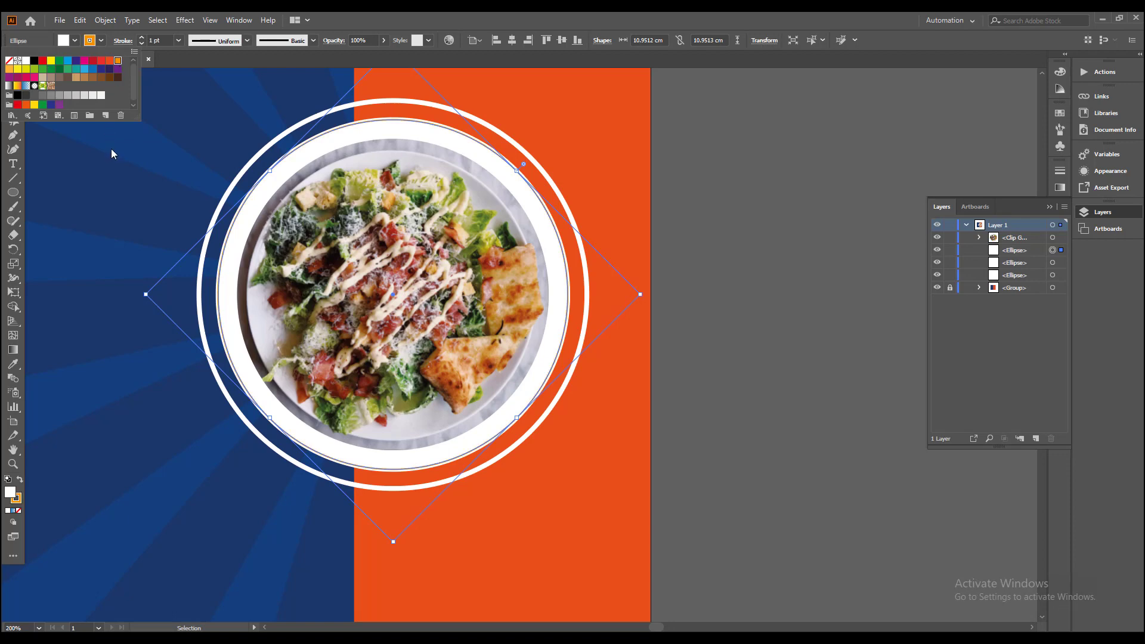
{"action": "left_click", "coordinate": [110, 147]}
Step: Scale the orange-outlined white circle down from its center to about 10.6 cm in diameter, just inside the inner white ring
{"action": "scroll", "coordinate": [337, 321], "scroll_direction": "up", "scroll_amount": 1}
{"action": "scroll", "coordinate": [610, 391], "scroll_direction": "up", "scroll_amount": 2}
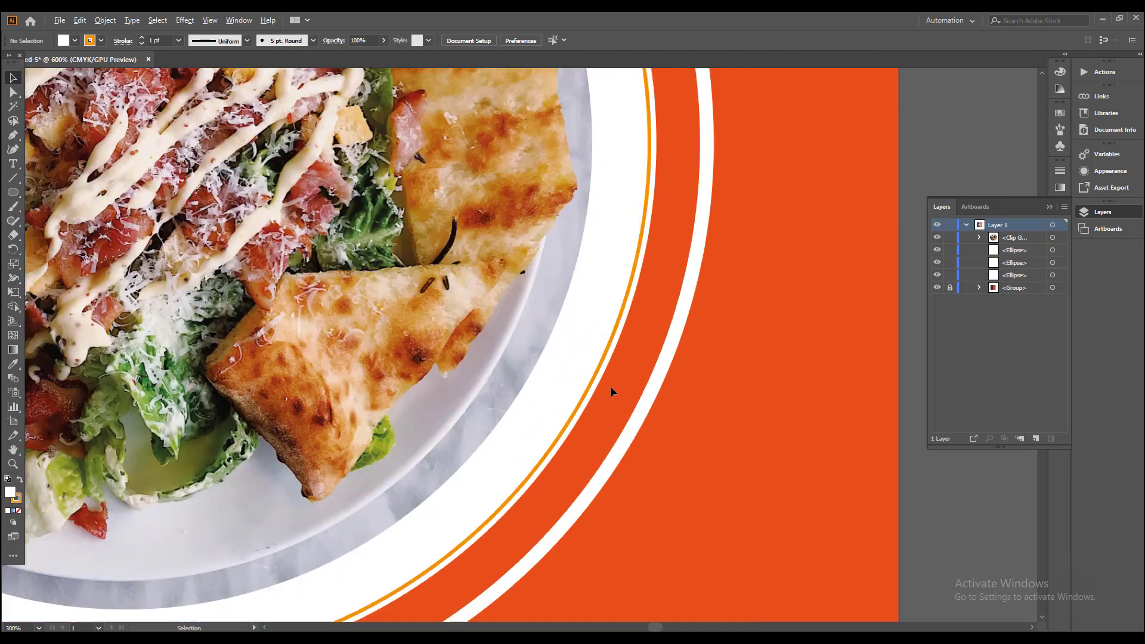
{"action": "left_click", "coordinate": [597, 377]}
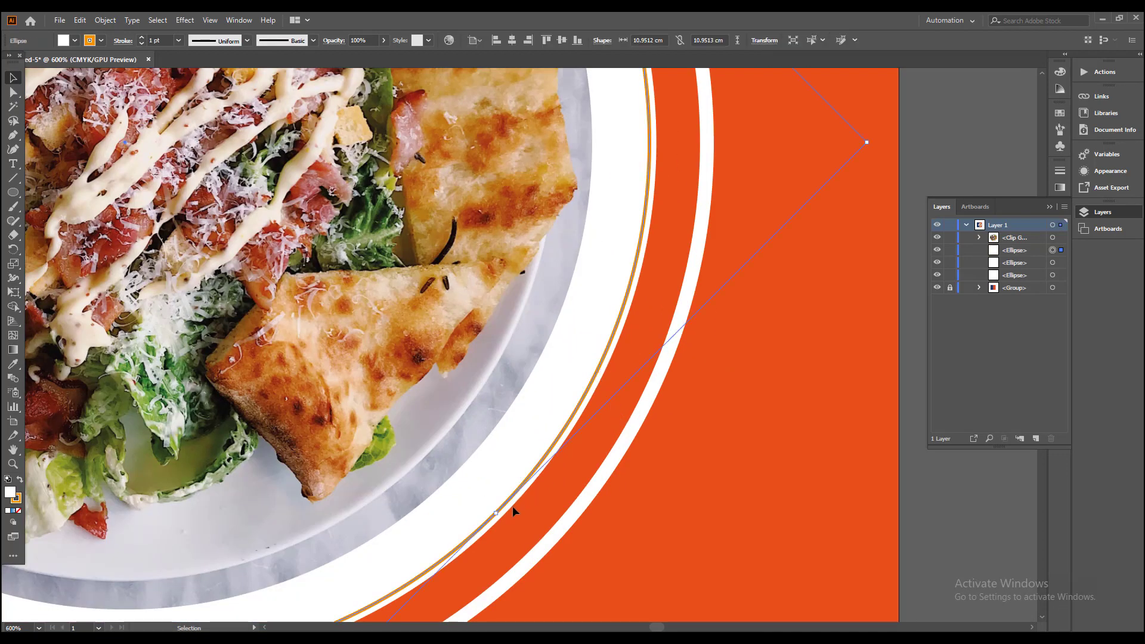
{"action": "left_click_drag", "start_coordinate": [495, 512], "coordinate": [482, 503]}
{"action": "scroll", "coordinate": [483, 504], "scroll_direction": "down", "scroll_amount": 2}
{"action": "left_click", "coordinate": [669, 373]}
{"action": "left_click_drag", "start_coordinate": [666, 369], "coordinate": [763, 477]}
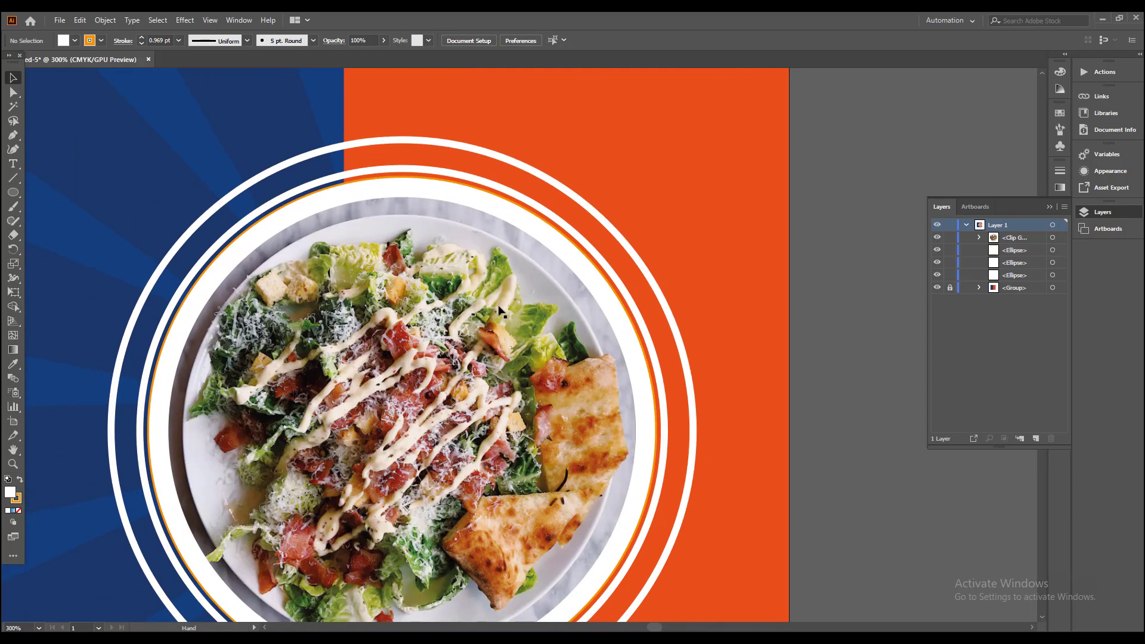
{"action": "left_click", "coordinate": [273, 219]}
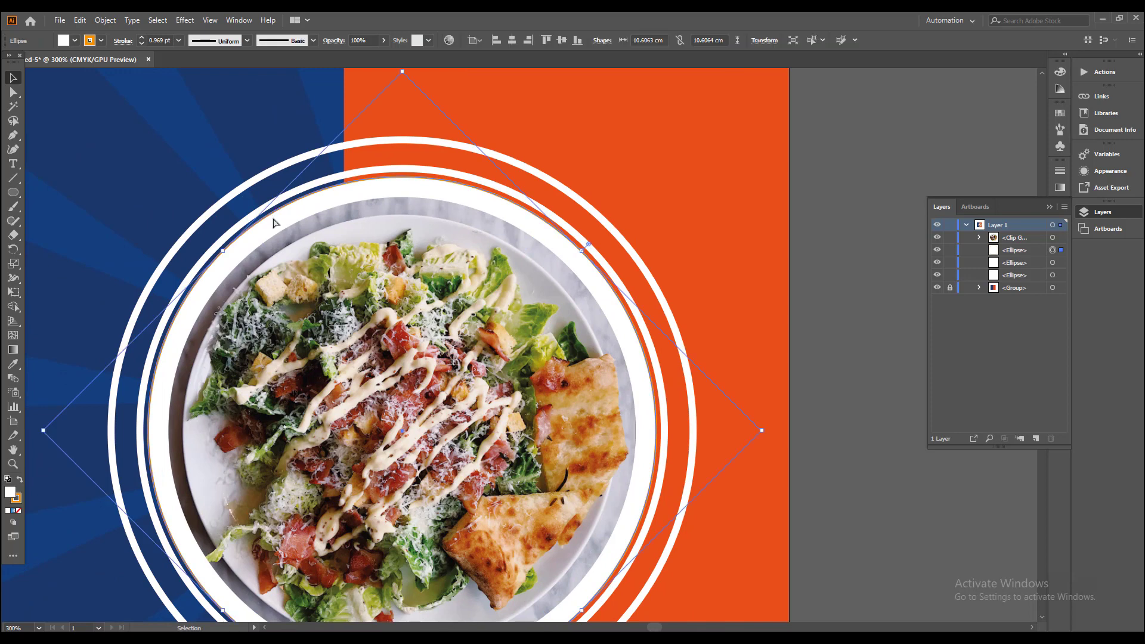
Step: Undo the solid white circle's scaling and send the circle one level back, behind the inner white ring
{"action": "key", "text": "ctrl+z"}
{"action": "key", "text": "ctrl+bracketleft"}
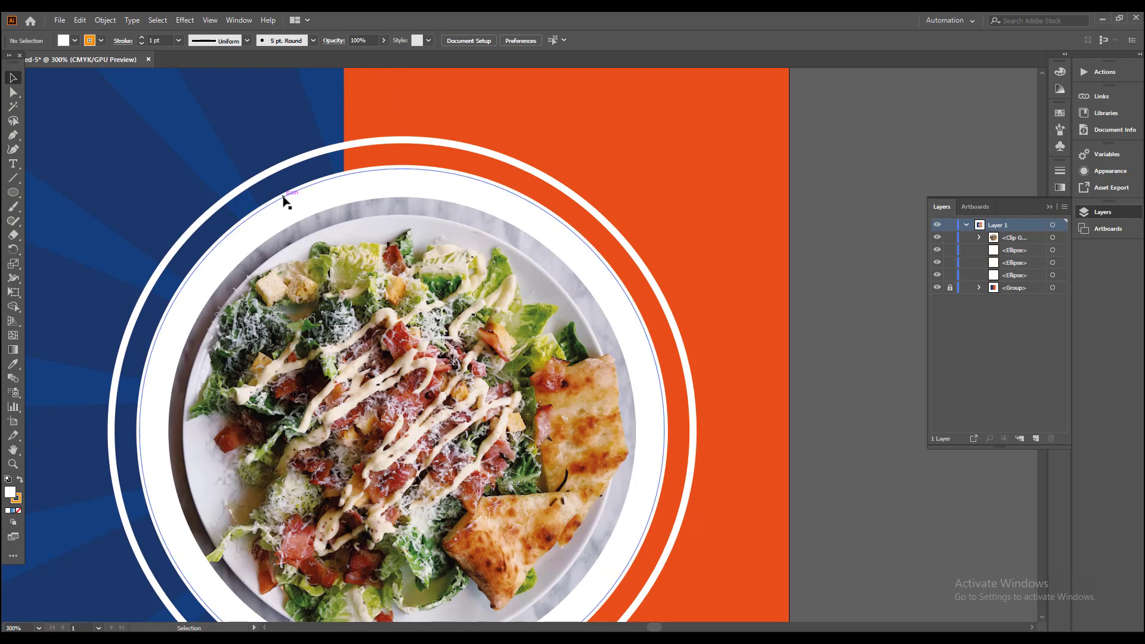
Step: Give the inner white ring an orange stroke and scale it down from its center to about 10.5 cm in diameter
{"action": "left_click", "coordinate": [241, 184]}
{"action": "left_click", "coordinate": [99, 42]}
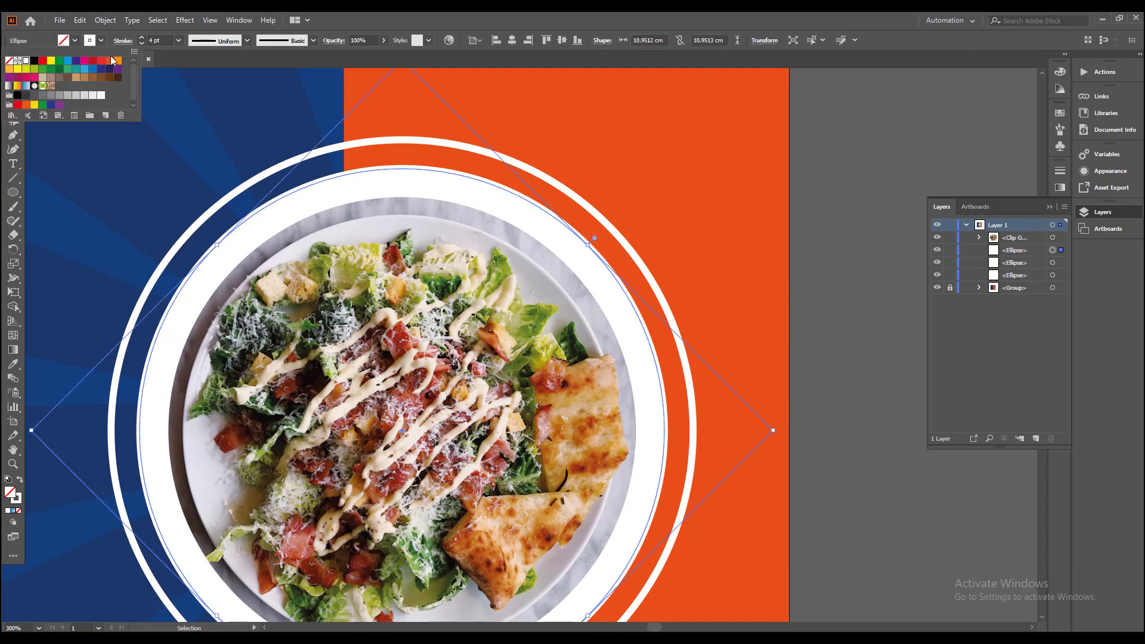
{"action": "left_click", "coordinate": [119, 61]}
{"action": "left_click", "coordinate": [578, 284]}
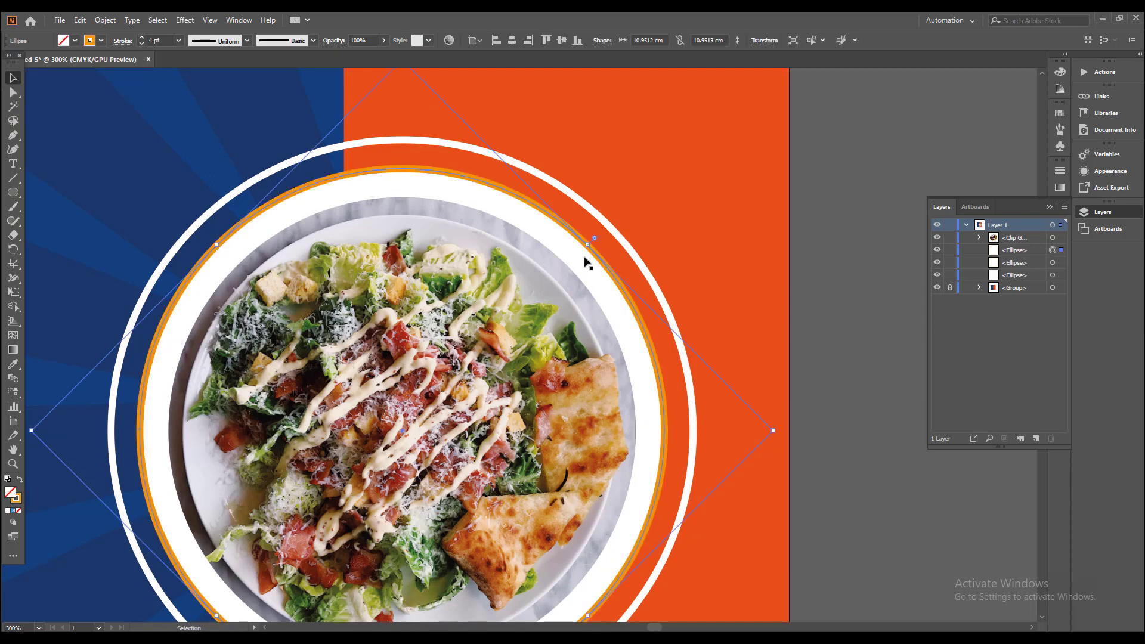
{"action": "left_click_drag", "start_coordinate": [591, 245], "coordinate": [581, 254]}
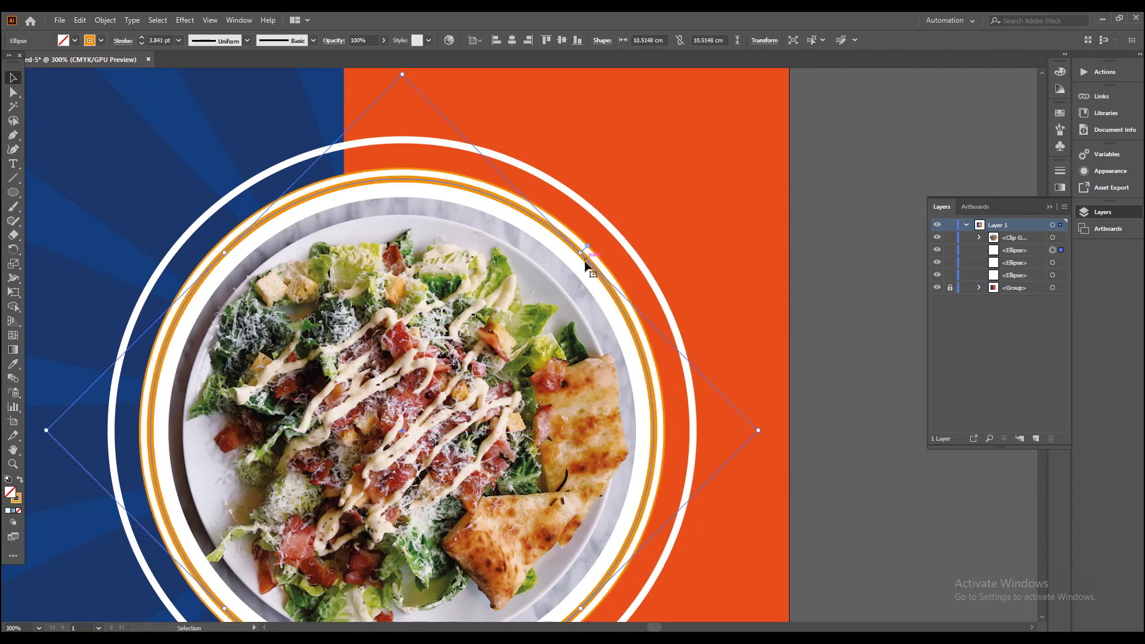
Step: Remove the orange stroke from the solid white circle behind the photo
{"action": "left_click", "coordinate": [454, 208]}
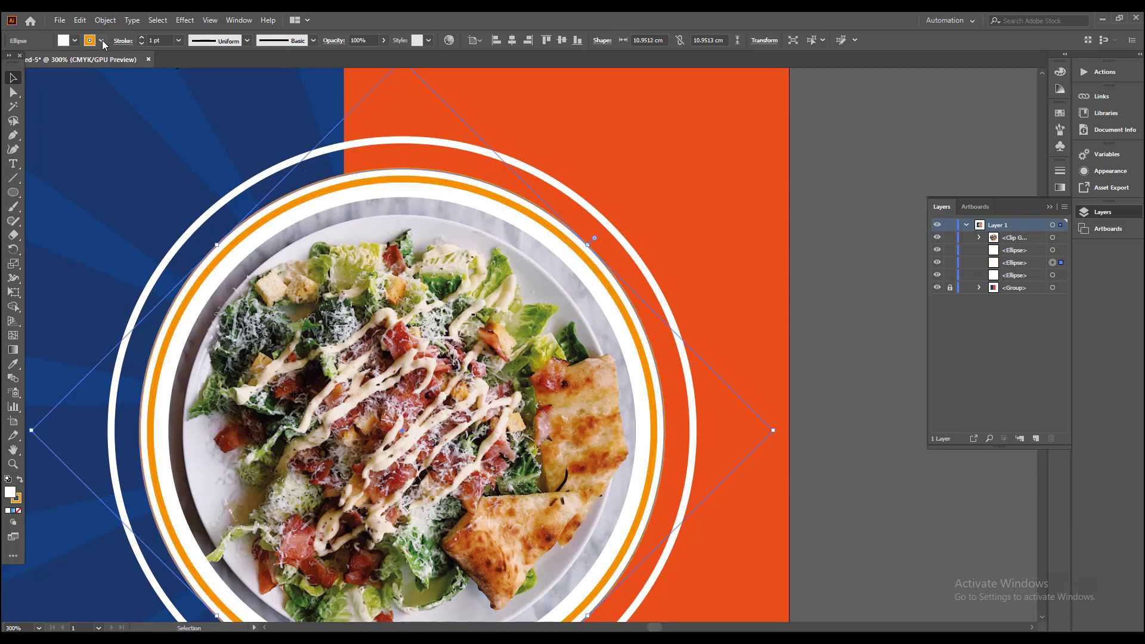
{"action": "left_click", "coordinate": [101, 41]}
{"action": "left_click", "coordinate": [9, 61]}
{"action": "left_click", "coordinate": [665, 151]}
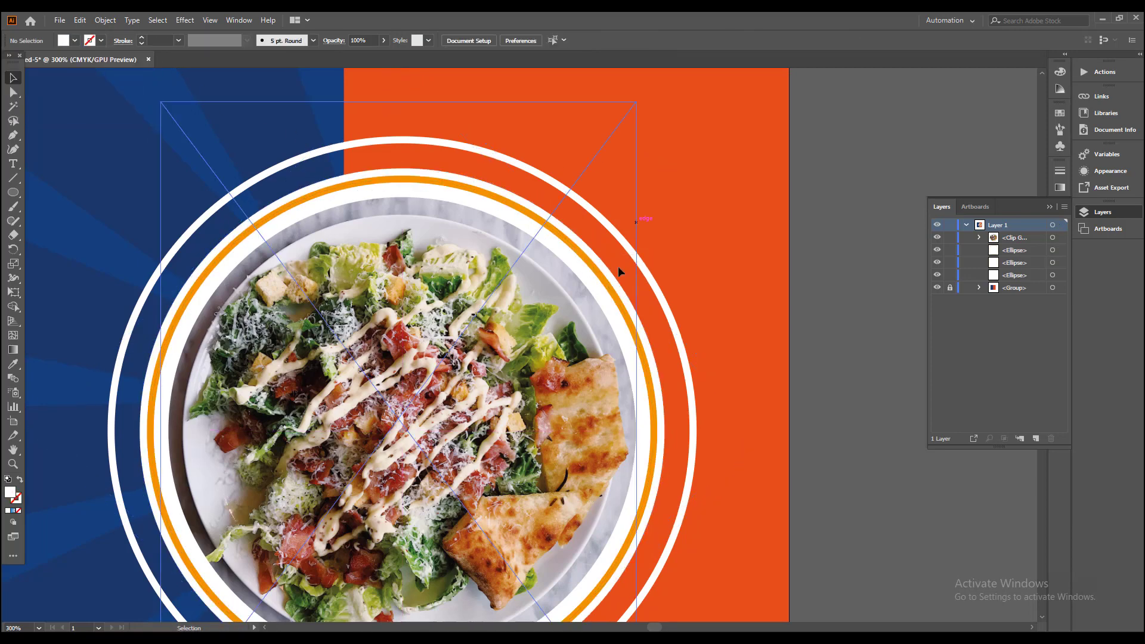
Step: Set the orange ring's stroke weight to 2 pt and scale the ring down slightly from its center
{"action": "scroll", "coordinate": [618, 266], "scroll_direction": "up", "scroll_amount": 1}
{"action": "left_click", "coordinate": [590, 270]}
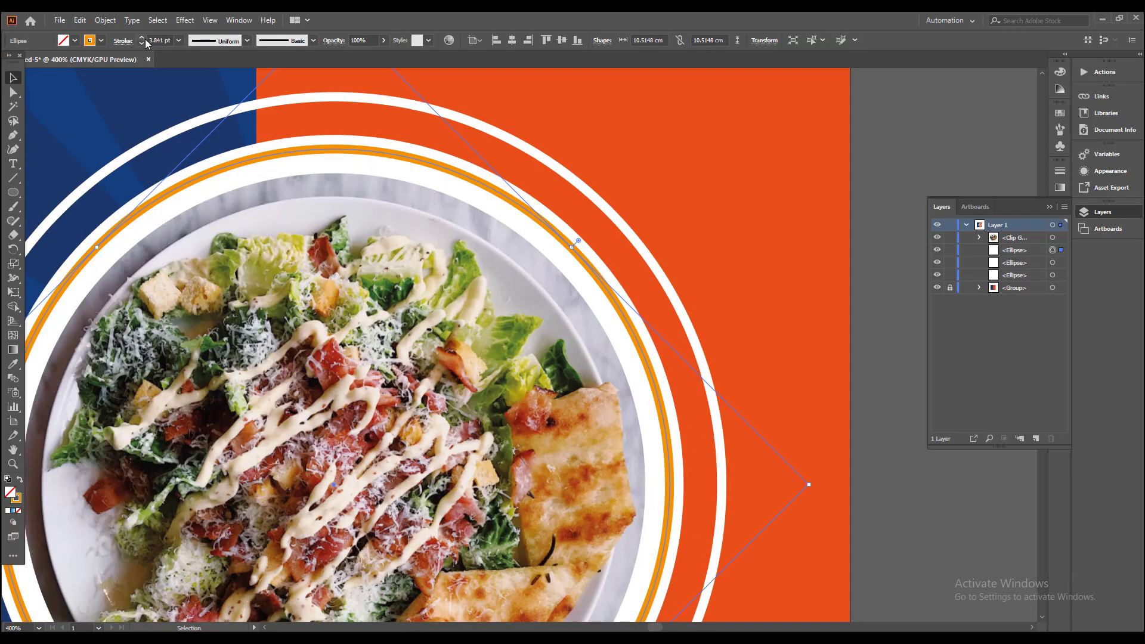
{"action": "left_click", "coordinate": [141, 43]}
{"action": "left_click", "coordinate": [141, 43]}
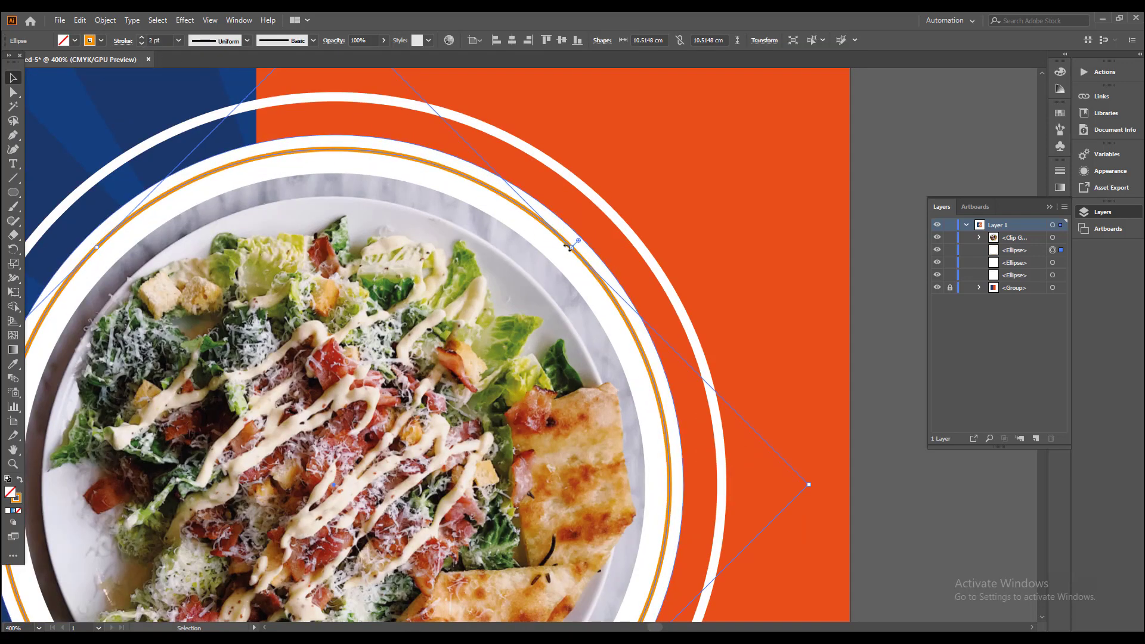
{"action": "left_click_drag", "start_coordinate": [571, 247], "coordinate": [566, 252]}
{"action": "left_click", "coordinate": [696, 256]}
Step: Scale the outer white ring down from its center to about 11.6 cm in diameter
{"action": "scroll", "coordinate": [695, 262], "scroll_direction": "down", "scroll_amount": 2}
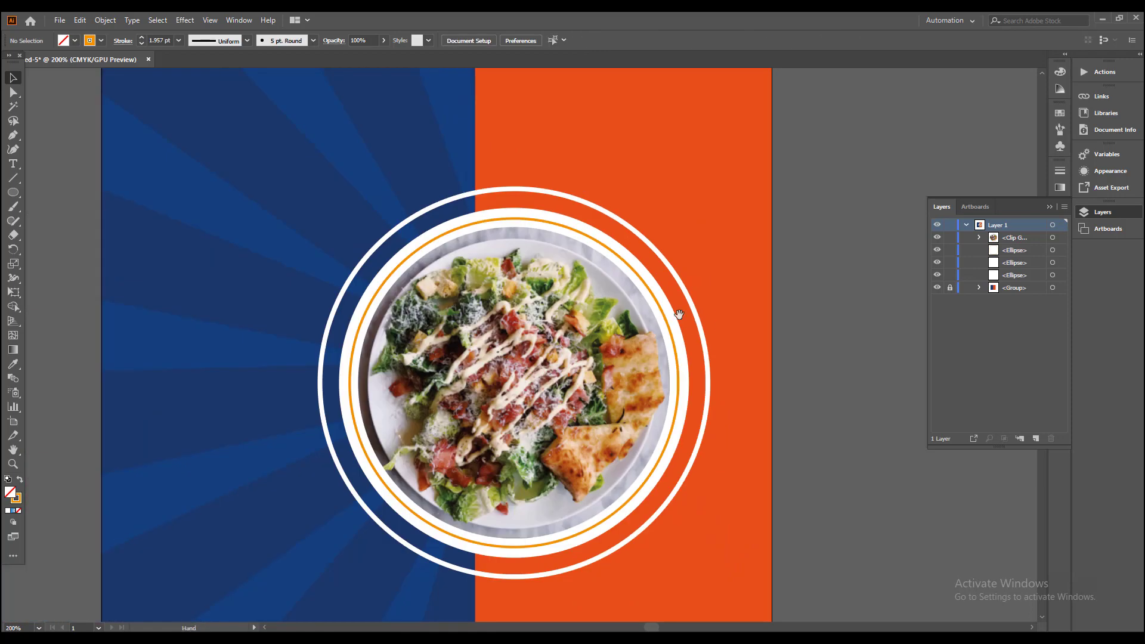
{"action": "left_click", "coordinate": [660, 467]}
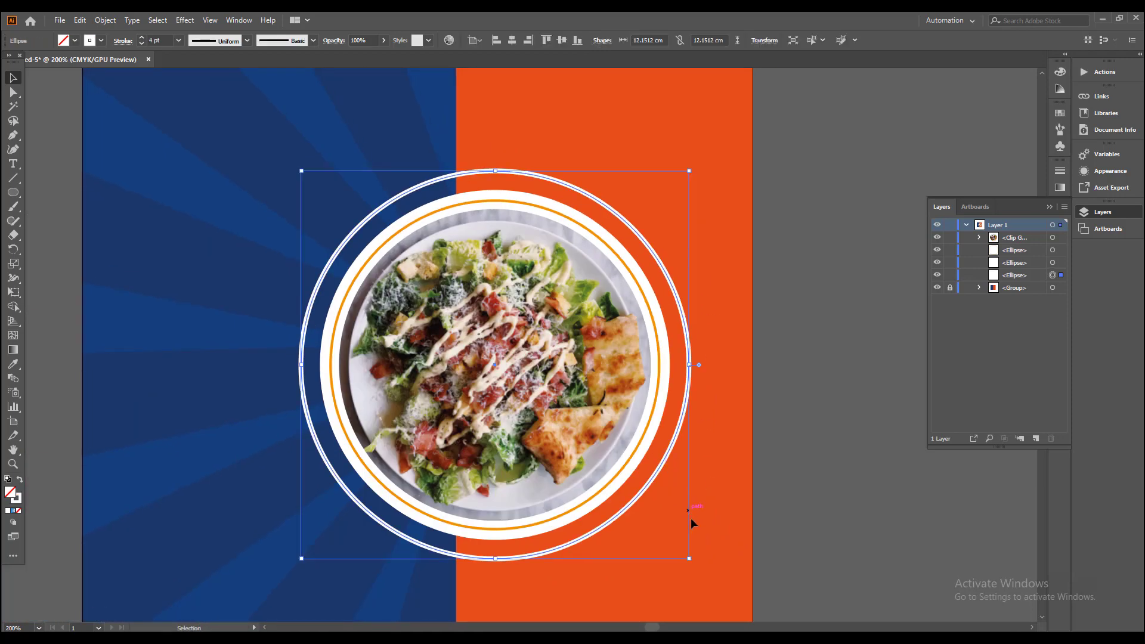
{"action": "left_click_drag", "start_coordinate": [691, 558], "coordinate": [680, 550]}
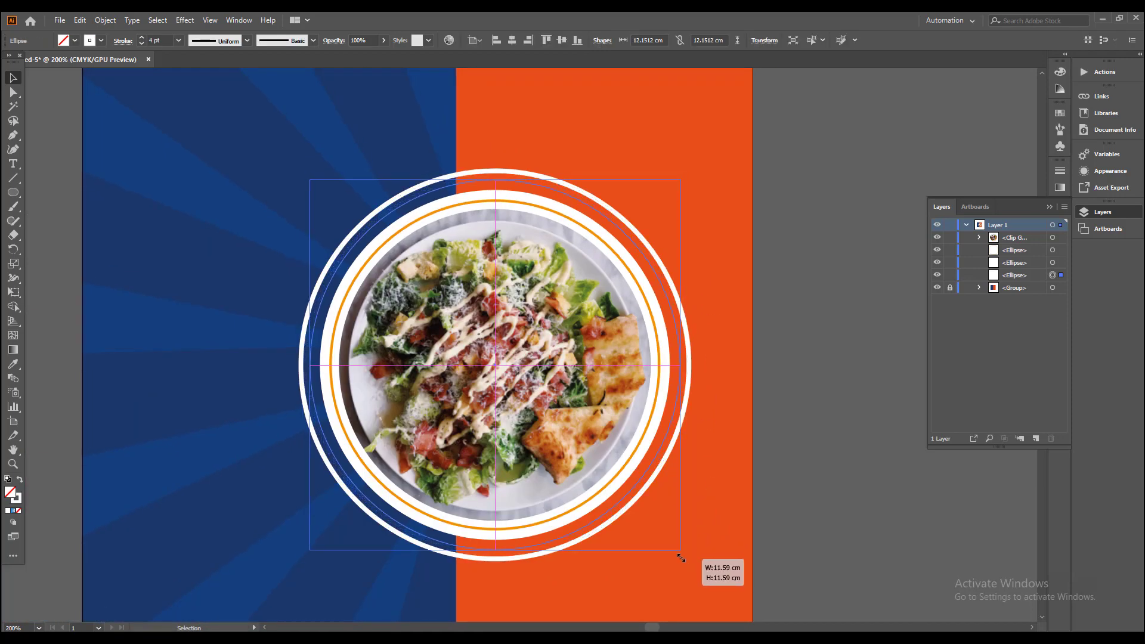
{"action": "left_click", "coordinate": [719, 496]}
Step: Group the salad photo together with all of its surrounding rings and the white circle
{"action": "left_click_drag", "start_coordinate": [719, 496], "coordinate": [746, 486]}
{"action": "key", "text": "ctrl+a"}
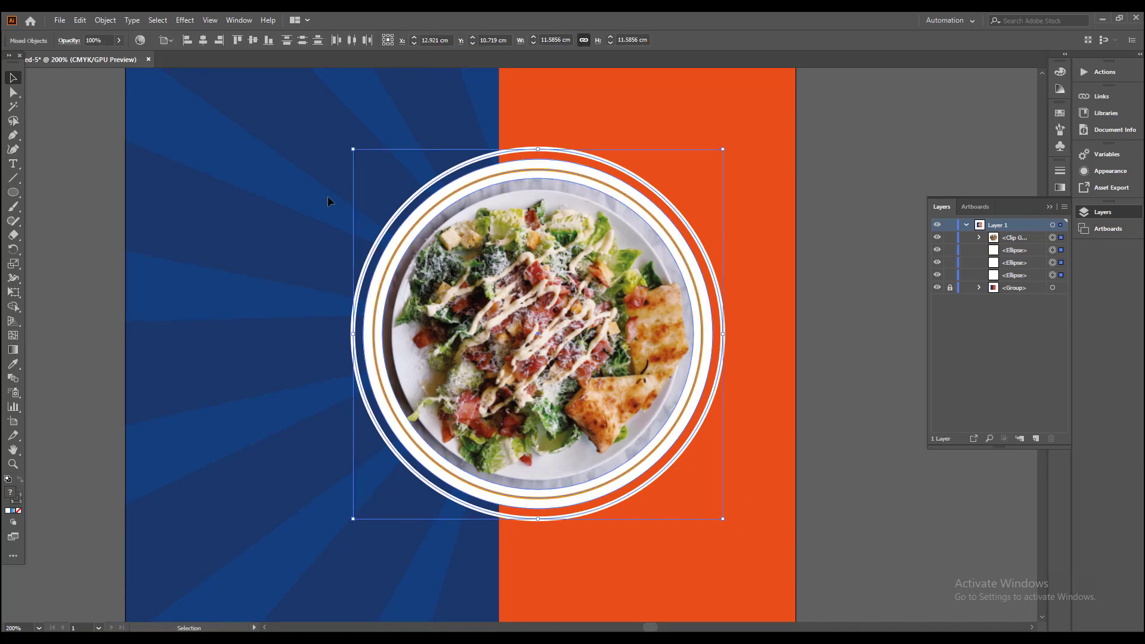
{"action": "left_click", "coordinate": [106, 22]}
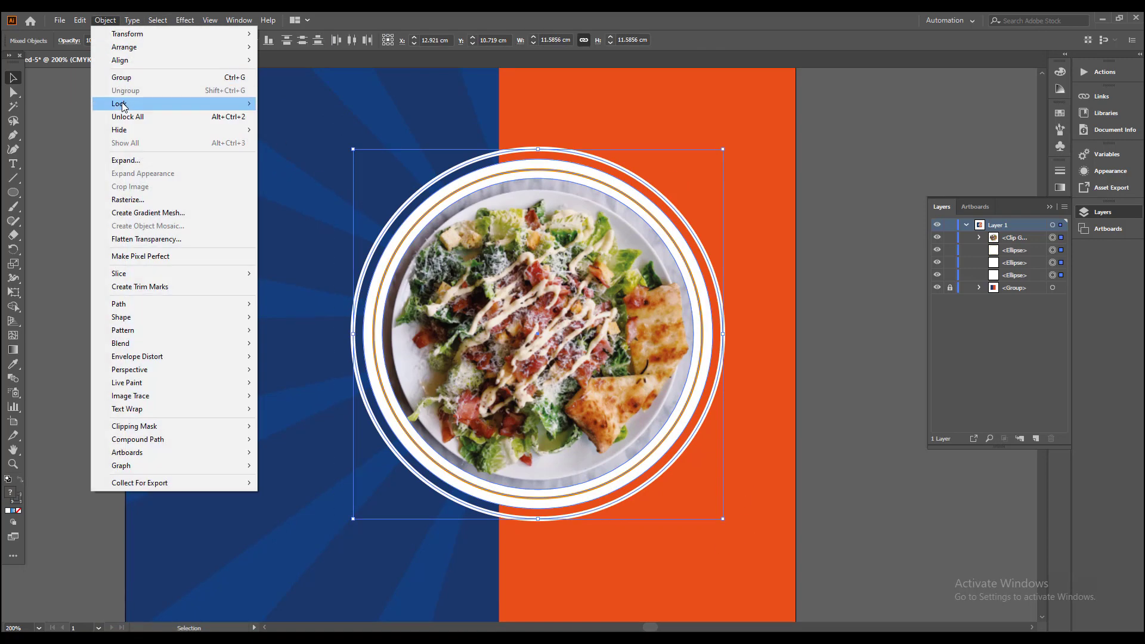
{"action": "left_click", "coordinate": [123, 78]}
{"action": "left_click", "coordinate": [361, 208]}
Step: Add the text LOGO HERE near the top of the blue area and set its font to Bebas Neue
{"action": "left_click_drag", "start_coordinate": [406, 236], "coordinate": [432, 245]}
{"action": "key", "text": "t"}
{"action": "left_click", "coordinate": [345, 149]}
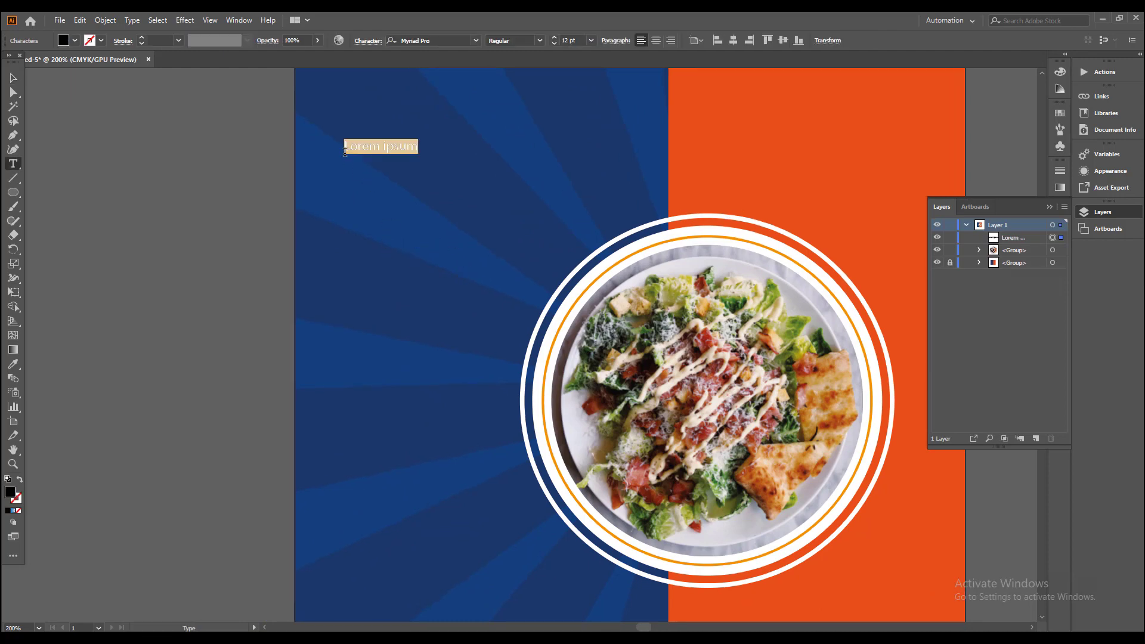
{"action": "type", "text": "LOGO HERE"}
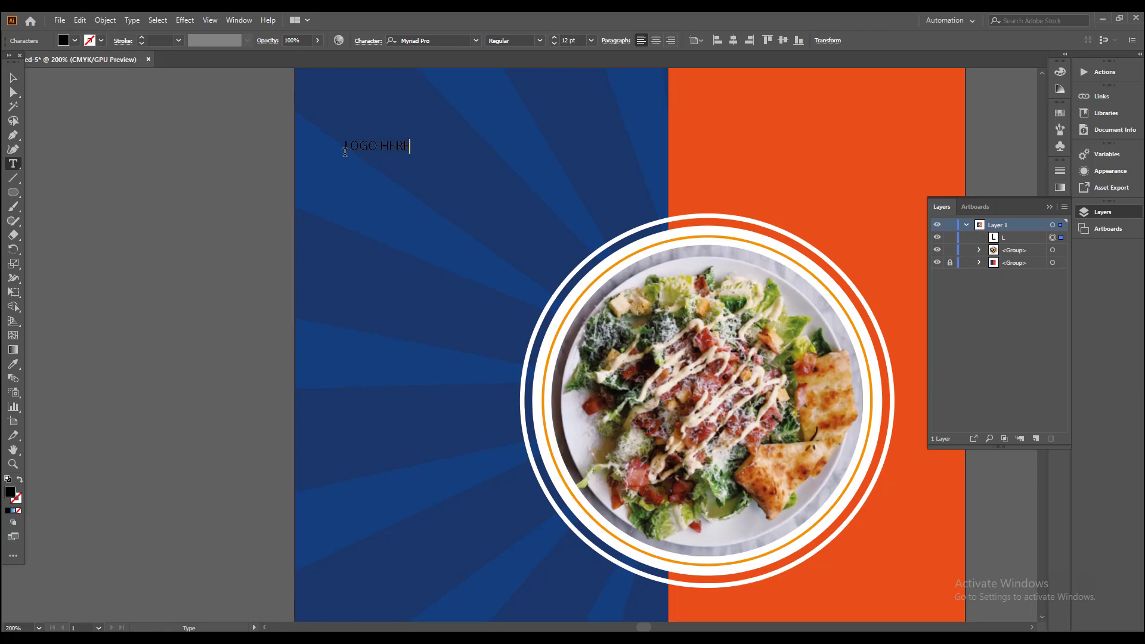
{"action": "key", "text": "ctrl+a"}
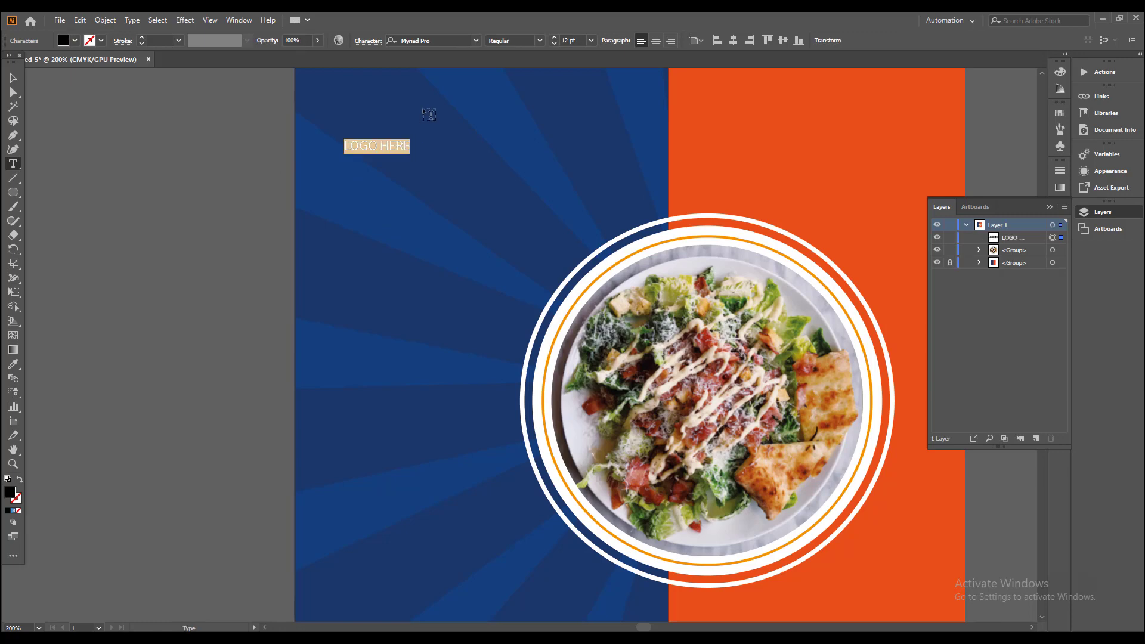
{"action": "left_click", "coordinate": [430, 39]}
{"action": "type", "text": "beba"}
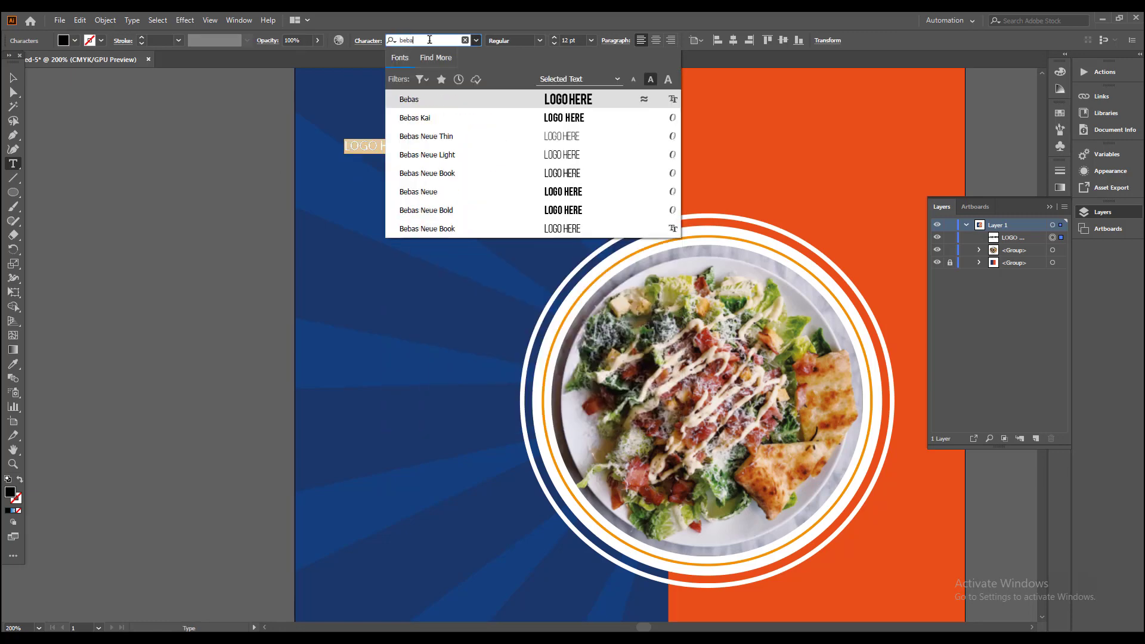
{"action": "left_click", "coordinate": [453, 191]}
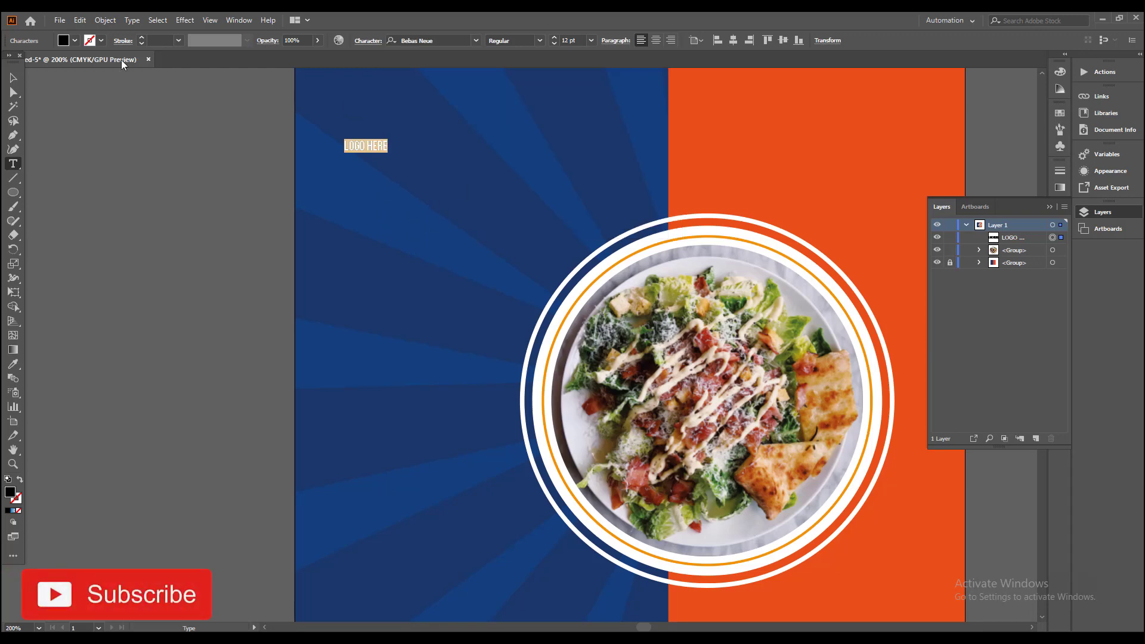
Step: Scale the LOGO HERE text up to about 32 pt
{"action": "left_click", "coordinate": [13, 77]}
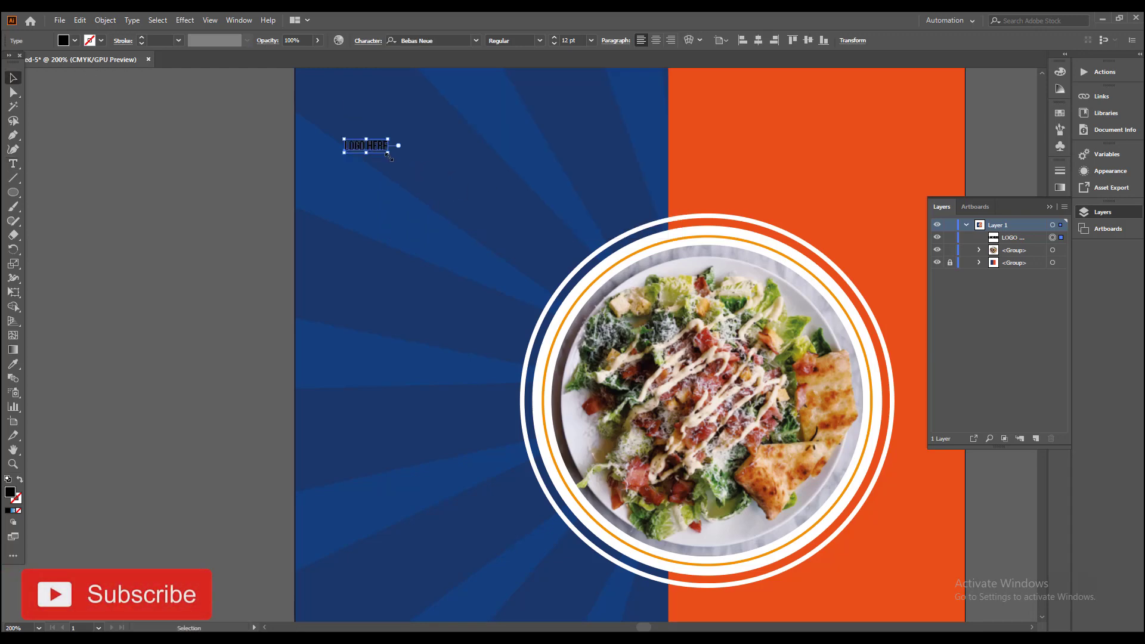
{"action": "left_click_drag", "start_coordinate": [388, 153], "coordinate": [433, 192]}
{"action": "left_click", "coordinate": [435, 205]}
{"action": "left_click_drag", "start_coordinate": [476, 281], "coordinate": [488, 403]}
Step: Move the LOGO HERE text closer to the artboard's upper-left corner and fill it with white
{"action": "scroll", "coordinate": [442, 286], "scroll_direction": "up", "scroll_amount": 2}
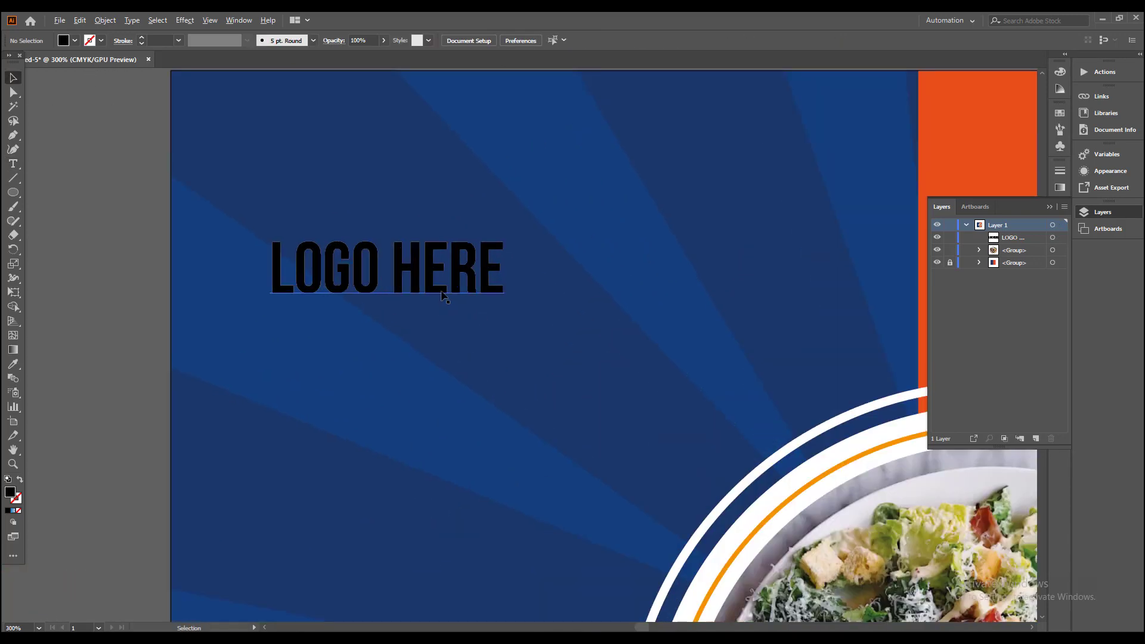
{"action": "left_click_drag", "start_coordinate": [434, 281], "coordinate": [411, 210]}
{"action": "left_click", "coordinate": [74, 40]}
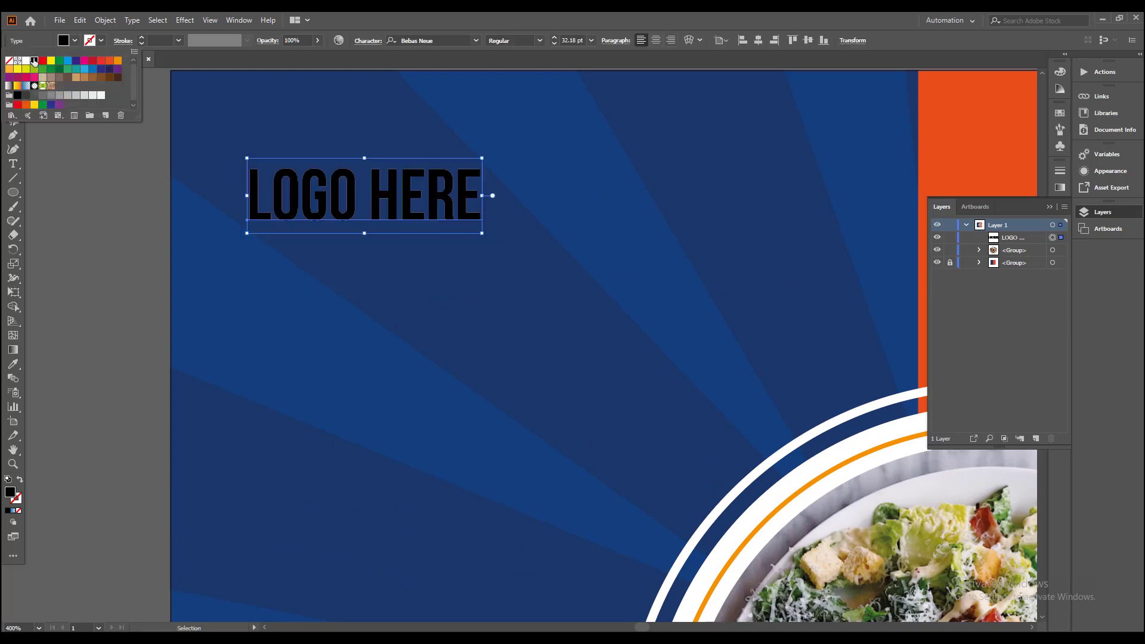
{"action": "left_click", "coordinate": [27, 61]}
{"action": "left_click", "coordinate": [205, 285]}
Step: Duplicate the LOGO HERE text lower in the blue area and replace the copy's wording with SUPER DELICIOUS FOODS on three lines
{"action": "scroll", "coordinate": [248, 307], "scroll_direction": "down", "scroll_amount": 2}
{"action": "left_click_drag", "start_coordinate": [360, 388], "coordinate": [344, 324]}
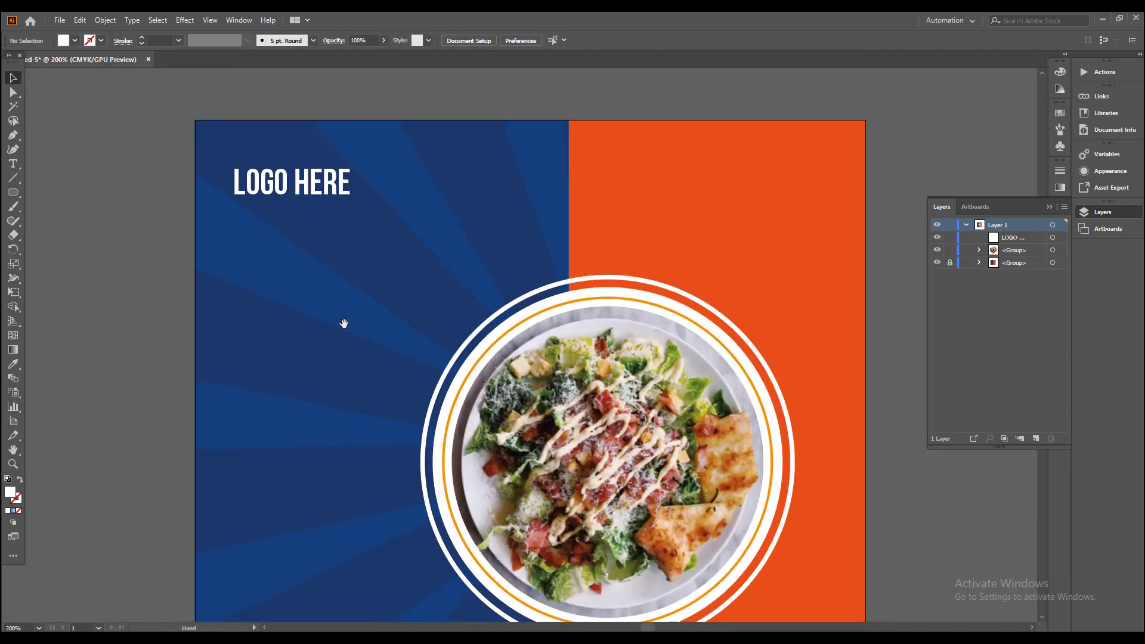
{"action": "left_click_drag", "start_coordinate": [310, 185], "coordinate": [307, 459]}
{"action": "double_click", "coordinate": [295, 441]}
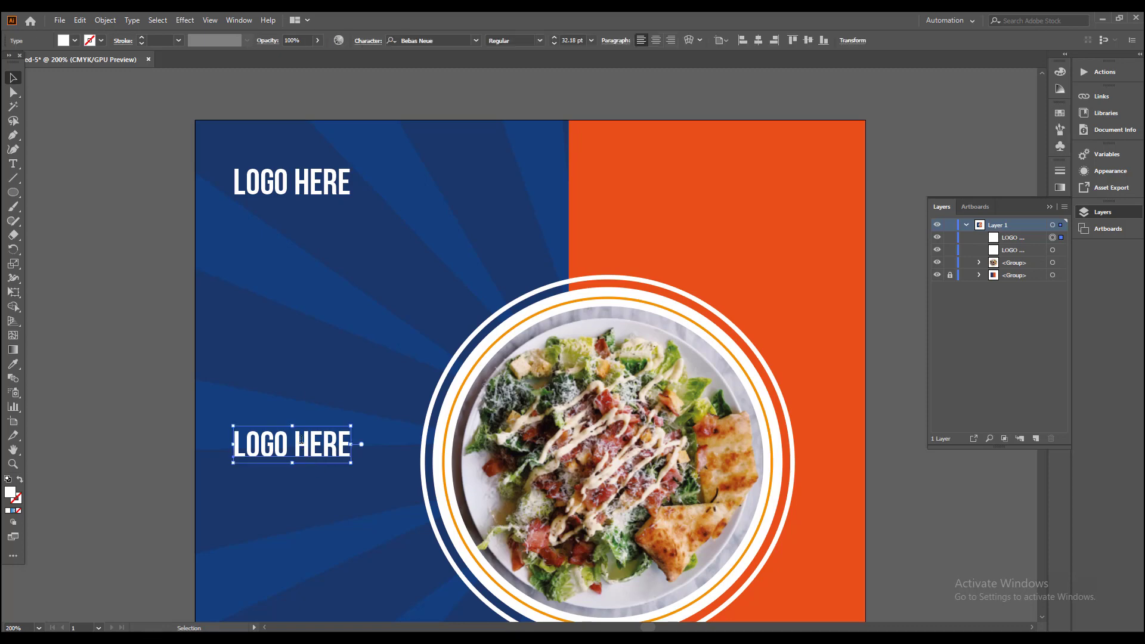
{"action": "key", "text": "ctrl+a"}
{"action": "type", "text": "SUPE"}
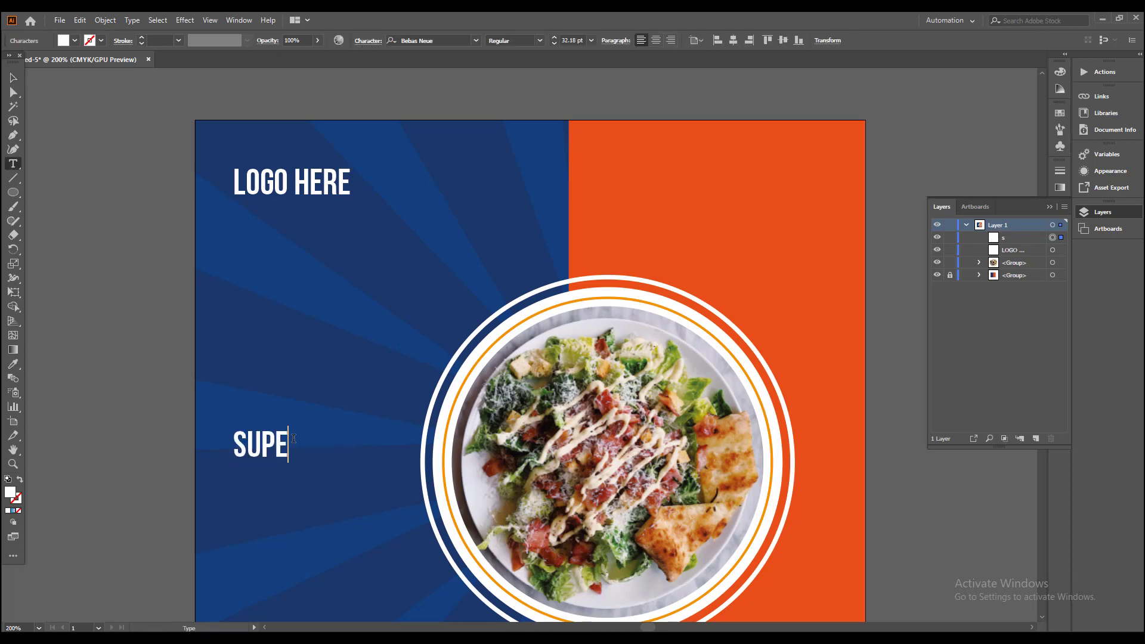
{"action": "type", "text": "R DELIC"}
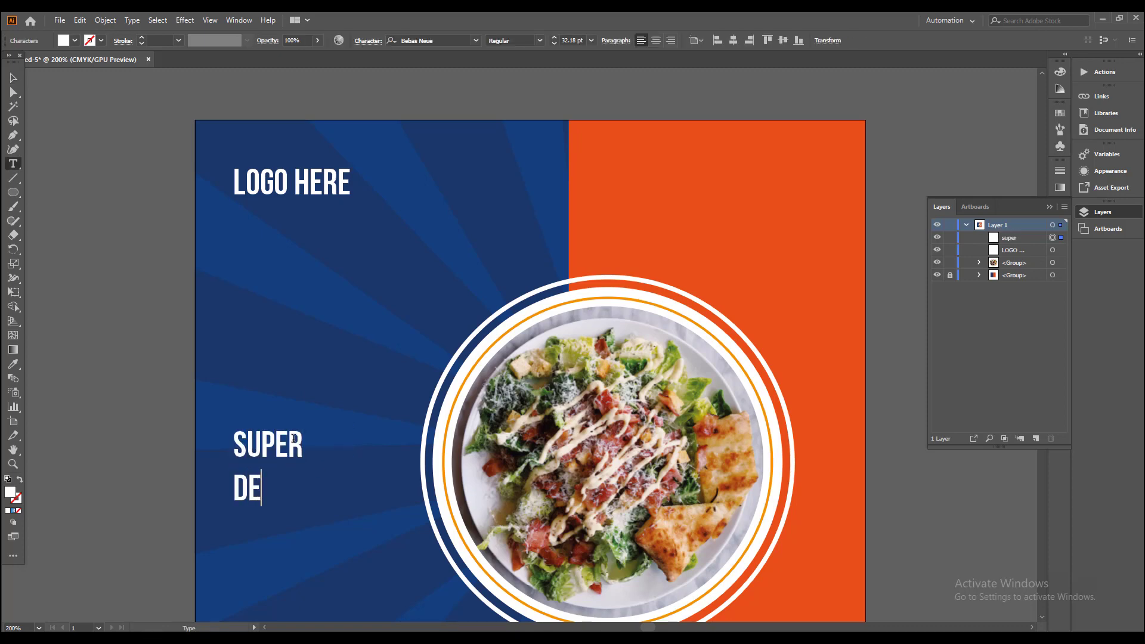
{"action": "type", "text": "IOUS F"}
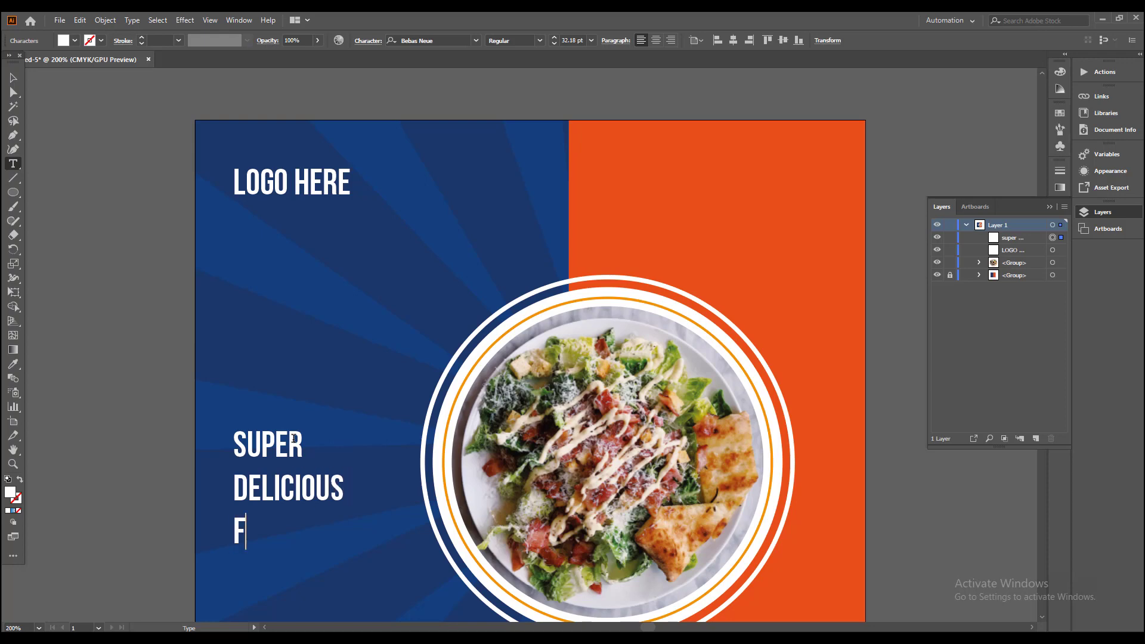
{"action": "type", "text": "OODS"}
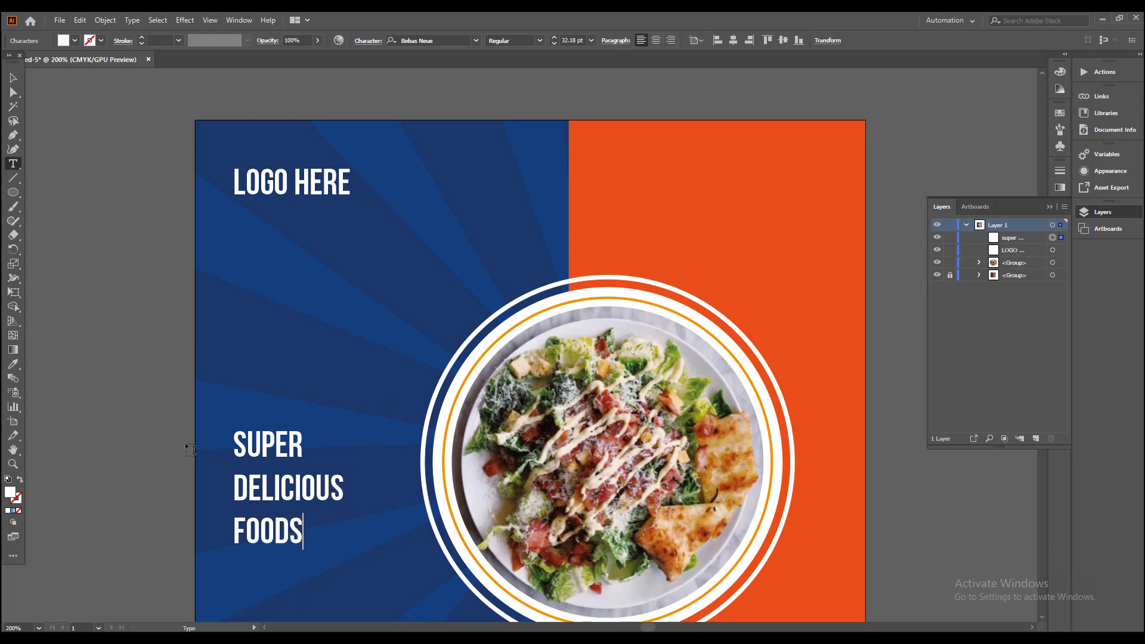
Step: Delete the FOODS line from the three-line headline text
{"action": "left_click_drag", "start_coordinate": [236, 527], "coordinate": [346, 557]}
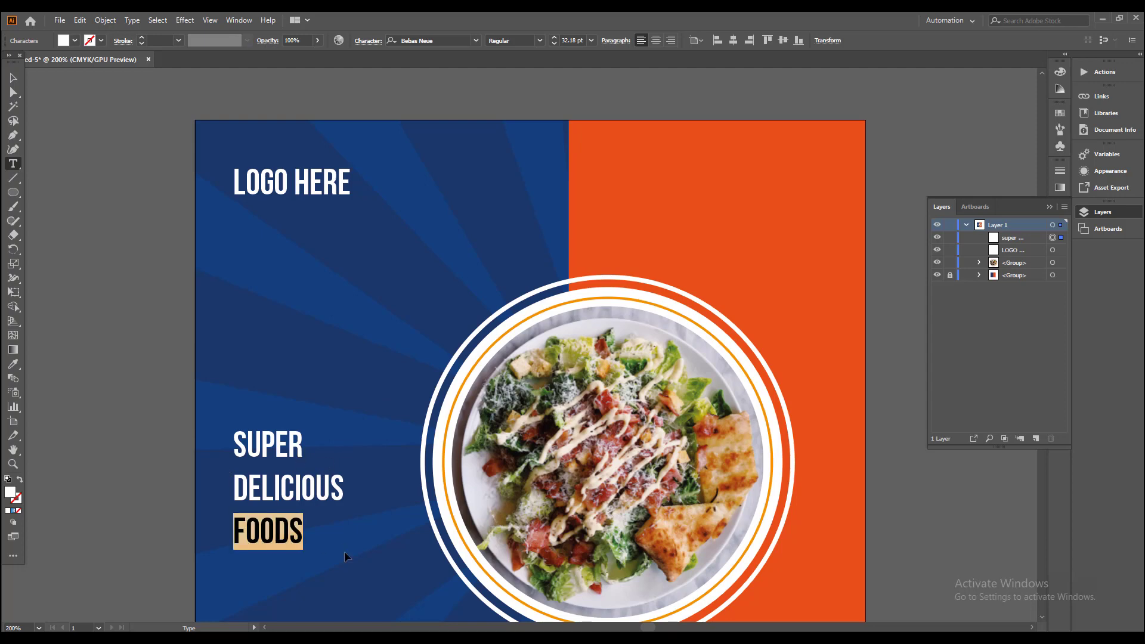
{"action": "key", "text": "BackSpace"}
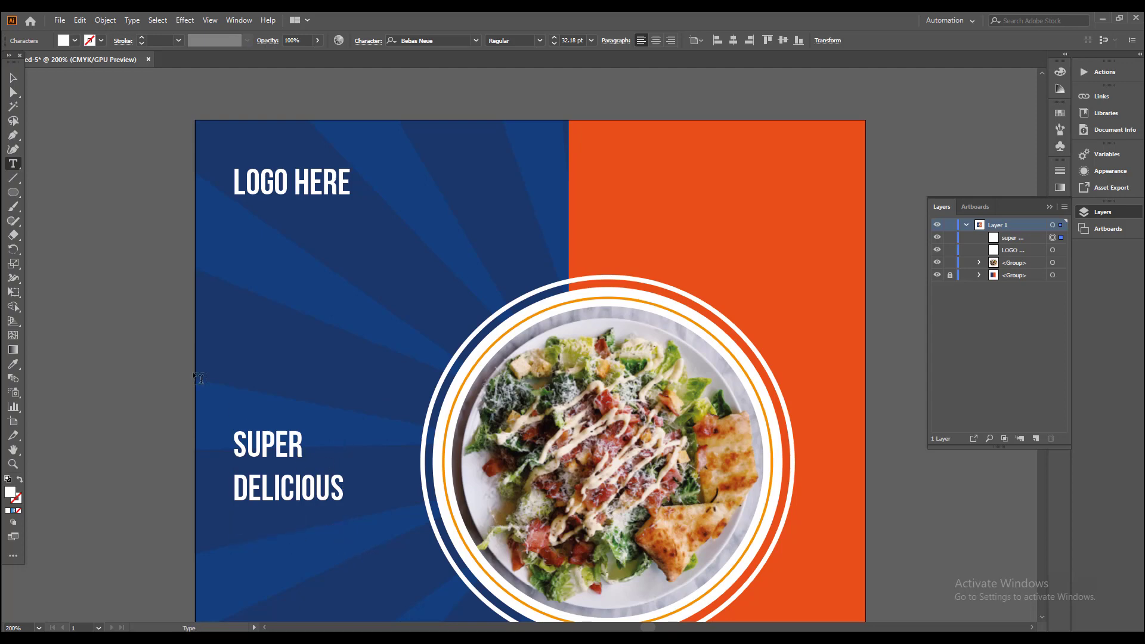
{"action": "left_click", "coordinate": [12, 78]}
Step: Duplicate the SUPER DELICIOUS text directly below the original and replace the copy's wording with FOODS
{"action": "scroll", "coordinate": [128, 271], "scroll_direction": "down", "scroll_amount": 3}
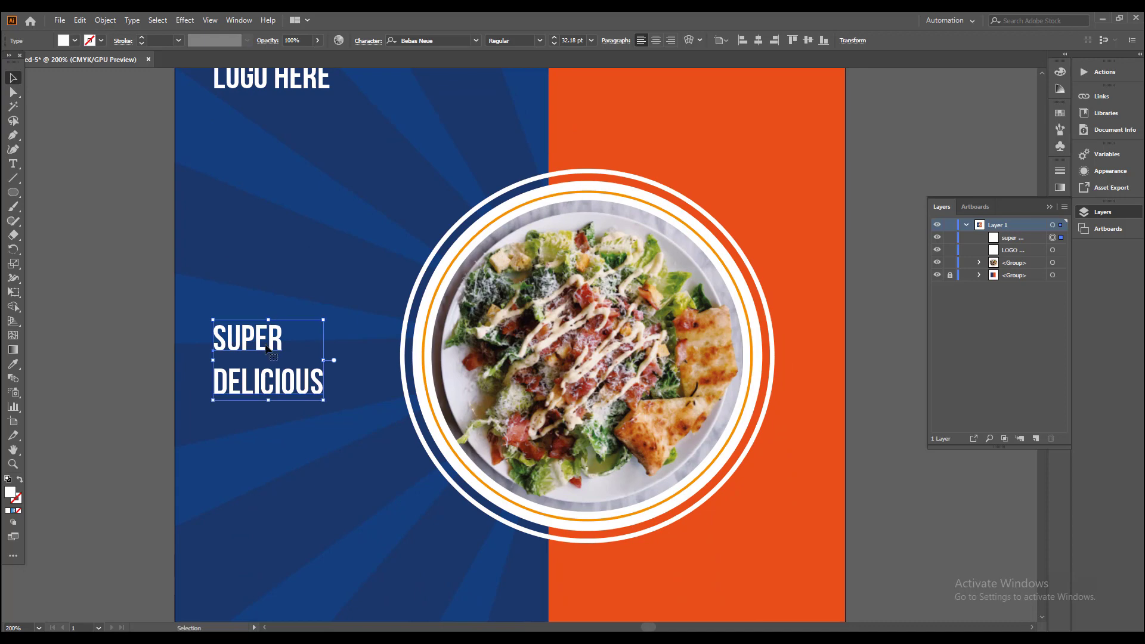
{"action": "left_click_drag", "start_coordinate": [269, 348], "coordinate": [270, 442]}
{"action": "key", "text": "t"}
{"action": "left_click", "coordinate": [262, 439]}
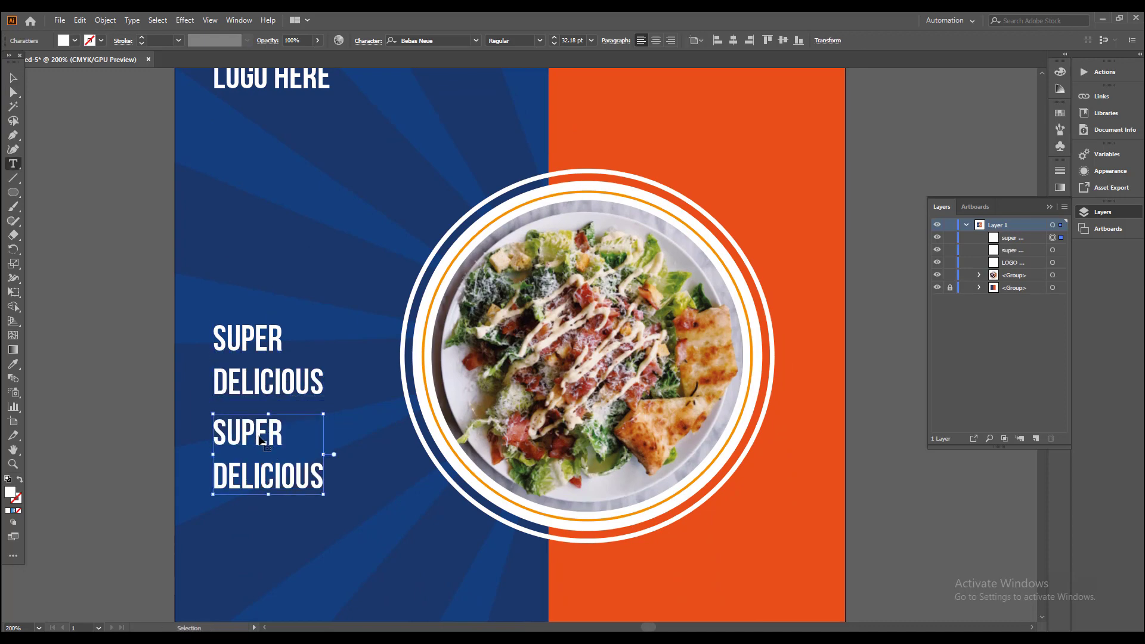
{"action": "key", "text": "ctrl+a"}
{"action": "type", "text": "foods"}
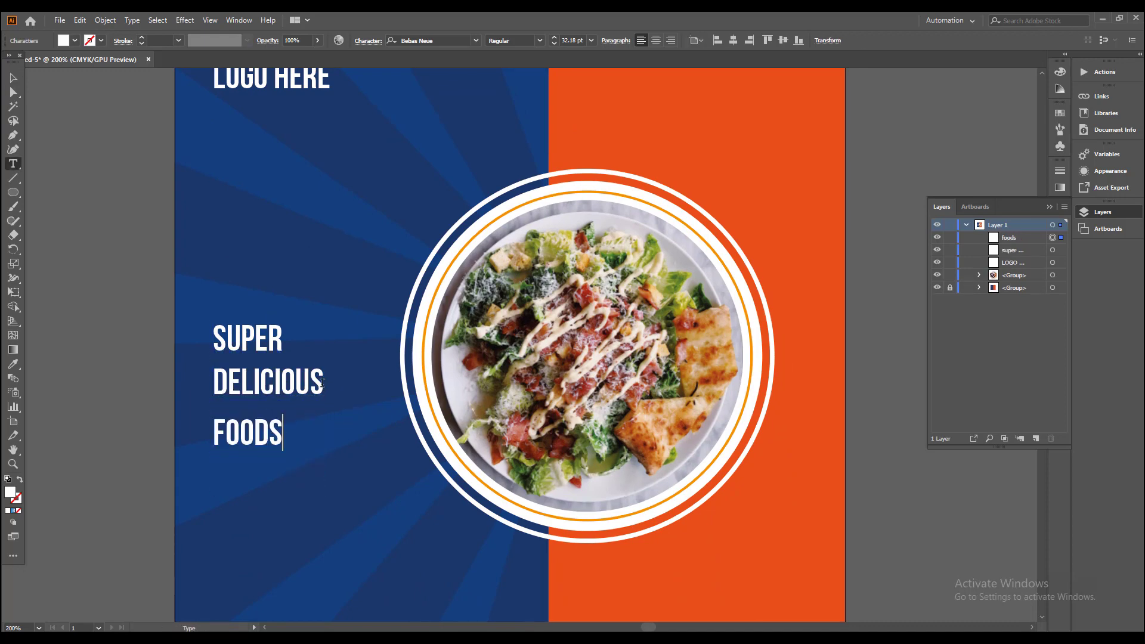
Step: Remove DELICIOUS from the upper headline text and duplicate the remaining SUPER text directly below it
{"action": "left_click_drag", "start_coordinate": [322, 383], "coordinate": [213, 382]}
{"action": "key", "text": "BackSpace"}
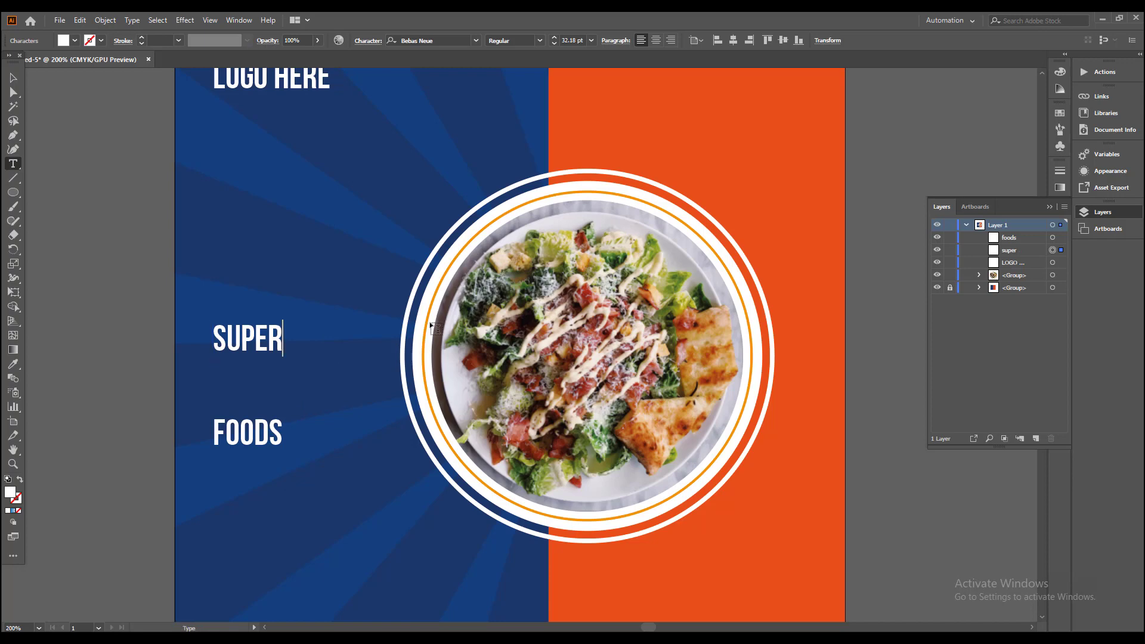
{"action": "left_click", "coordinate": [13, 78]}
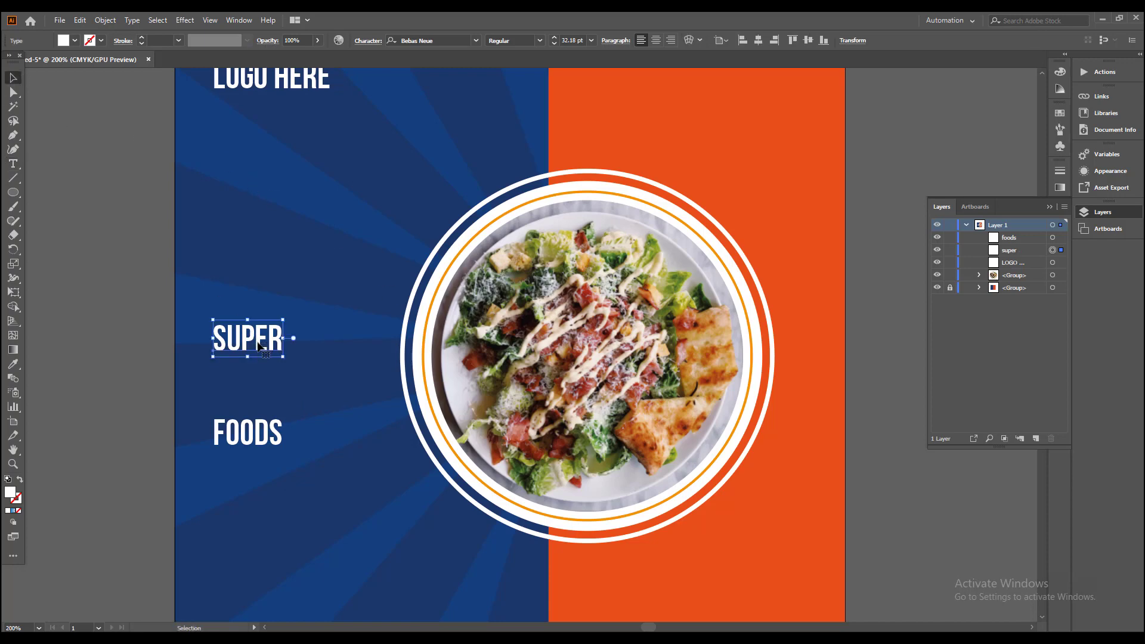
{"action": "left_click_drag", "start_coordinate": [258, 346], "coordinate": [261, 381]}
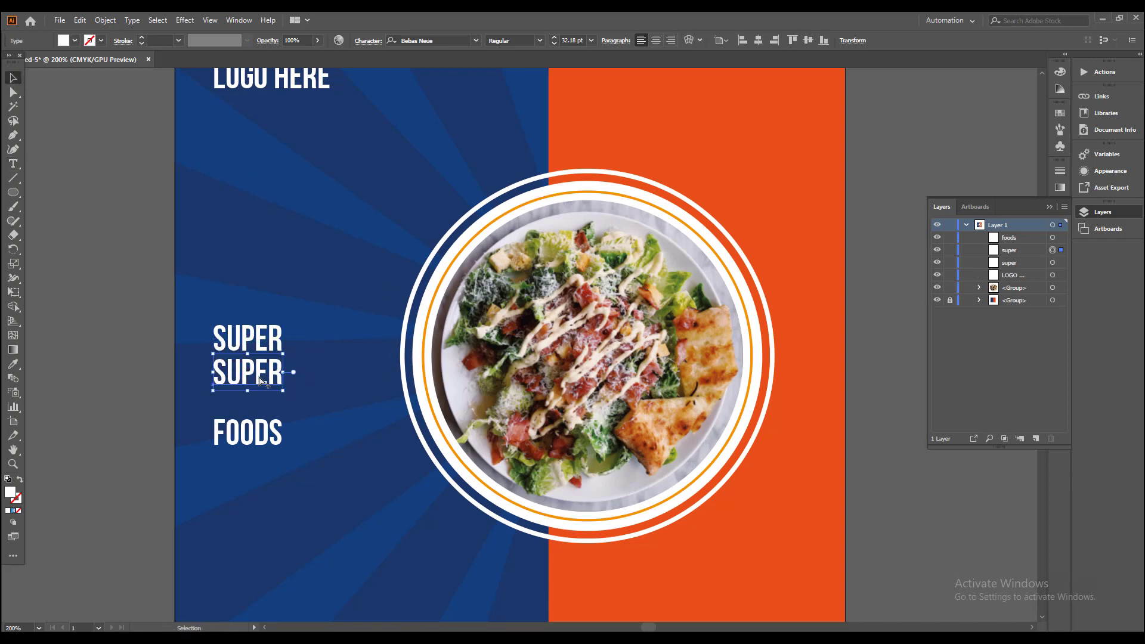
Step: Replace the lower SUPER text with DELICIOUS and color it with the background's orange using the Eyedropper
{"action": "double_click", "coordinate": [260, 380]}
{"action": "double_click", "coordinate": [260, 381]}
{"action": "type", "text": "delicious"}
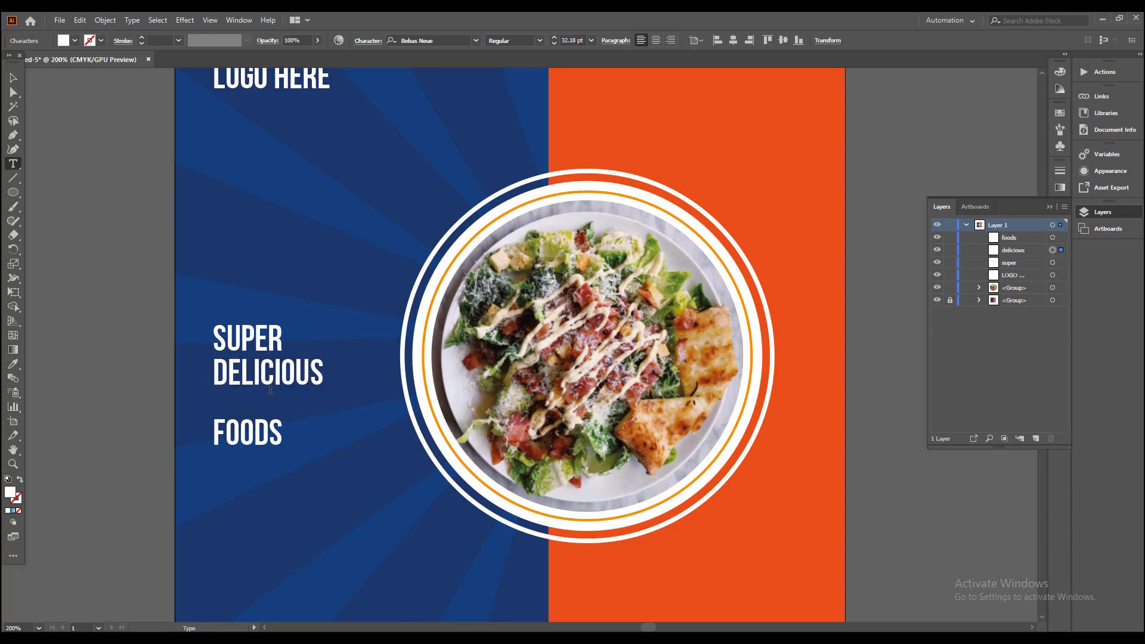
{"action": "left_click", "coordinate": [13, 80]}
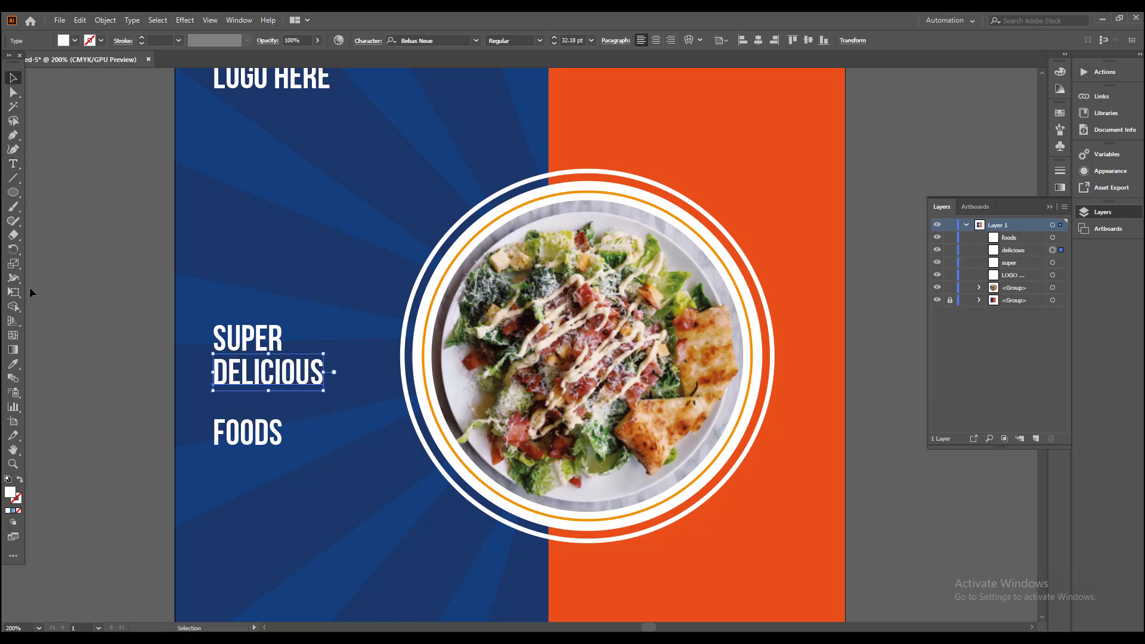
{"action": "left_click", "coordinate": [13, 365]}
{"action": "left_click", "coordinate": [605, 124]}
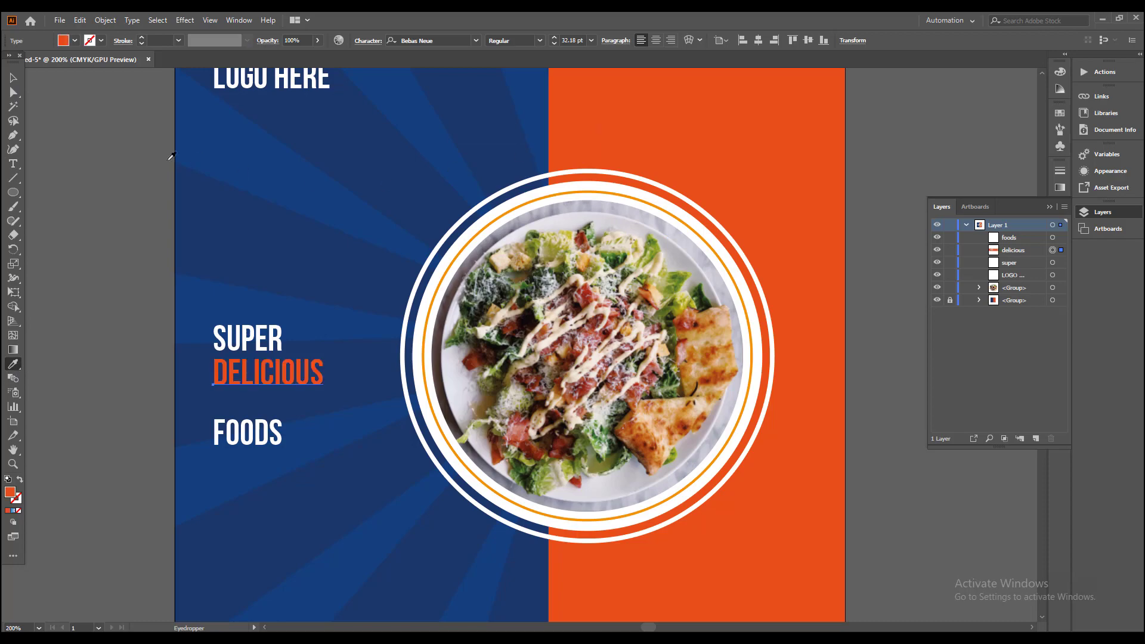
{"action": "left_click", "coordinate": [13, 80]}
{"action": "left_click", "coordinate": [54, 164]}
Step: Nudge the DELICIOUS text slightly upward, closer to the SUPER line
{"action": "scroll", "coordinate": [274, 376], "scroll_direction": "up", "scroll_amount": 1}
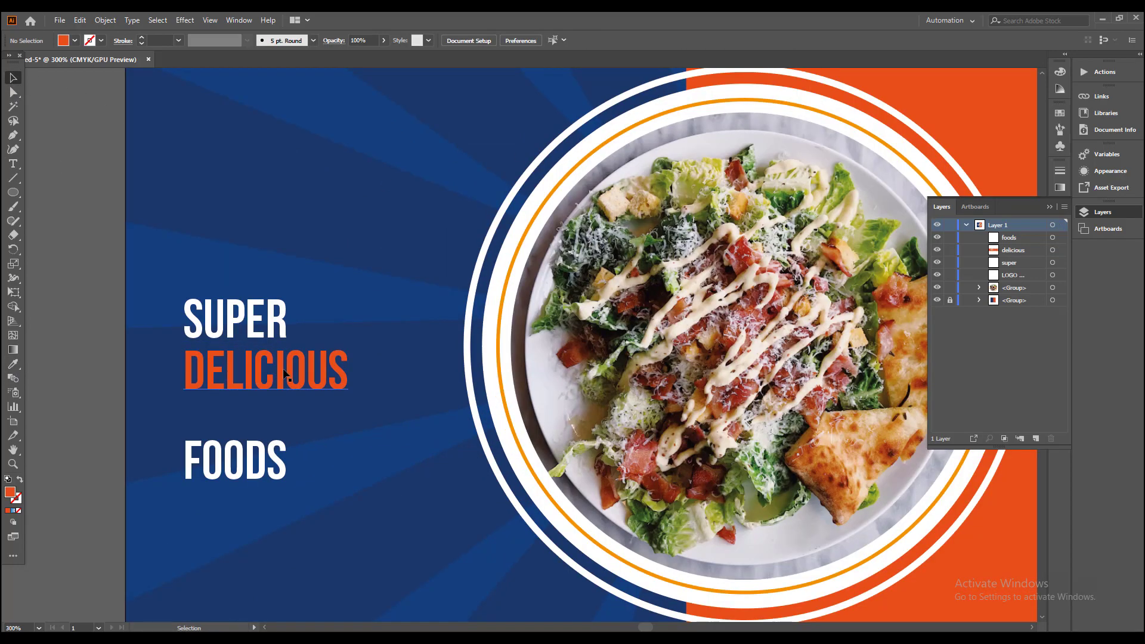
{"action": "left_click", "coordinate": [276, 377]}
{"action": "key", "text": "Up"}
{"action": "key", "text": "Up"}
{"action": "key", "text": "Up"}
{"action": "key", "text": "Up"}
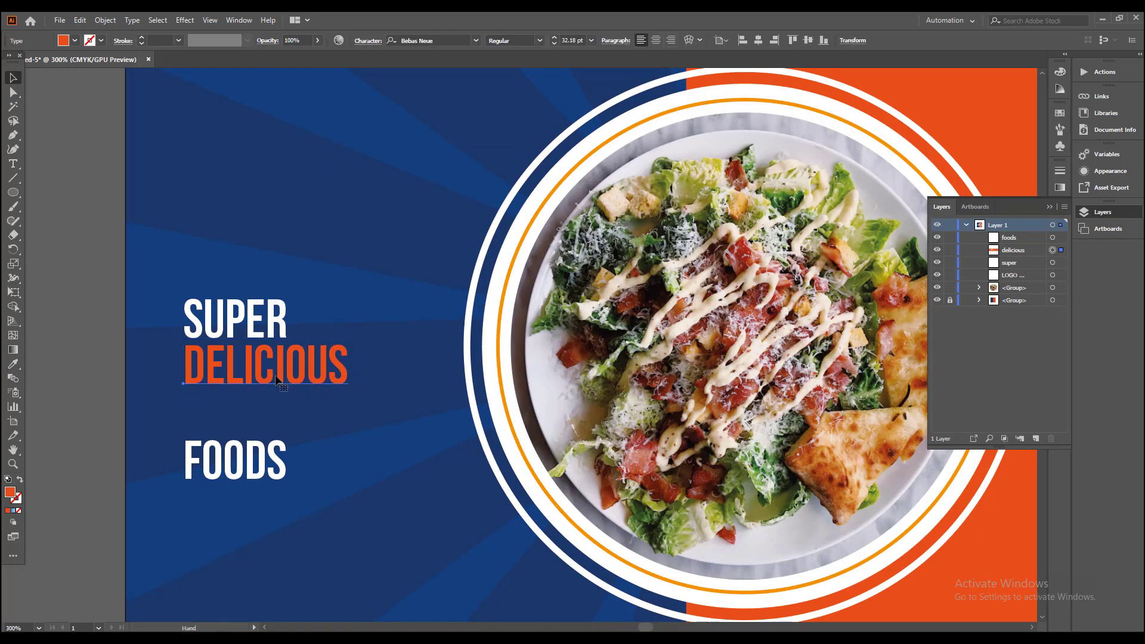
Step: Move FOODS up directly beneath DELICIOUS and enlarge it to about 63 pt, keeping the left edges aligned
{"action": "left_click_drag", "start_coordinate": [271, 419], "coordinate": [305, 363]}
{"action": "scroll", "coordinate": [301, 412], "scroll_direction": "up", "scroll_amount": 2}
{"action": "left_click_drag", "start_coordinate": [310, 412], "coordinate": [313, 305]}
{"action": "scroll", "coordinate": [349, 304], "scroll_direction": "down", "scroll_amount": 2}
{"action": "left_click_drag", "start_coordinate": [376, 346], "coordinate": [420, 383]}
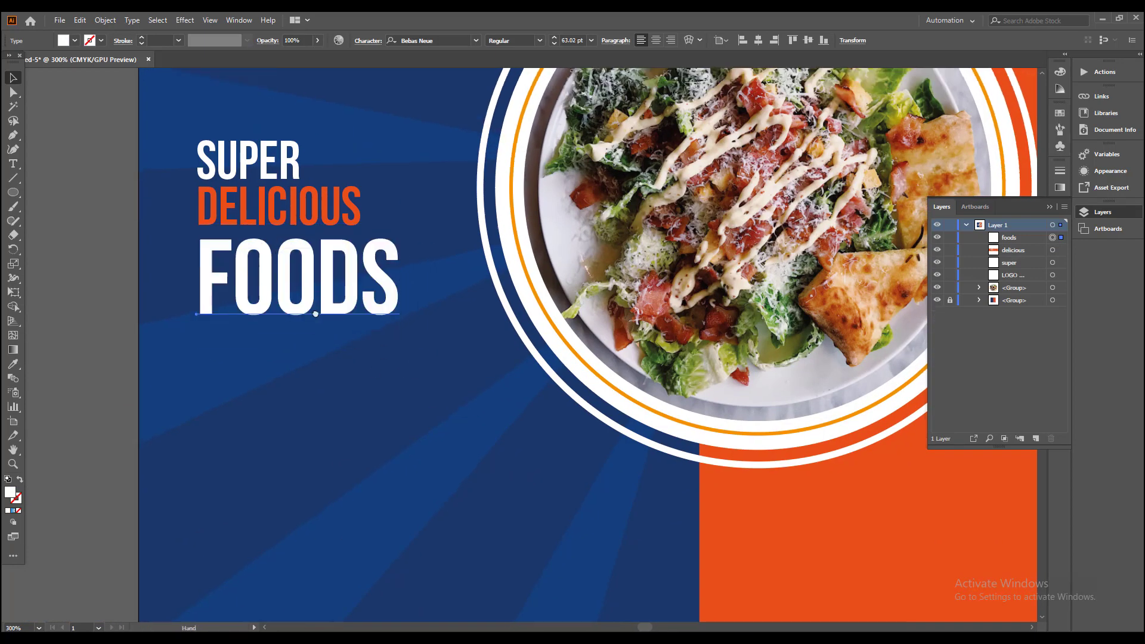
{"action": "left_click_drag", "start_coordinate": [316, 315], "coordinate": [311, 335]}
Step: Scale up SUPER, DELICIOUS and FOODS together and position the headline beside the salad circle in the blue area
{"action": "left_click", "coordinate": [298, 230], "text": "shift"}
{"action": "left_click", "coordinate": [296, 182], "text": "shift"}
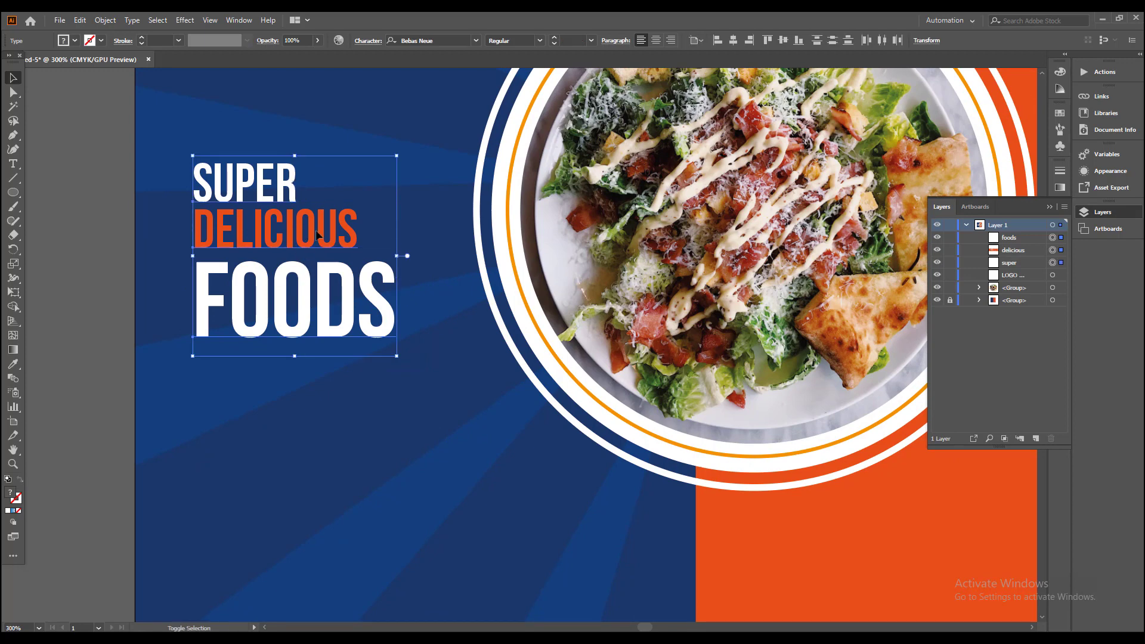
{"action": "left_click_drag", "start_coordinate": [397, 356], "coordinate": [488, 507]}
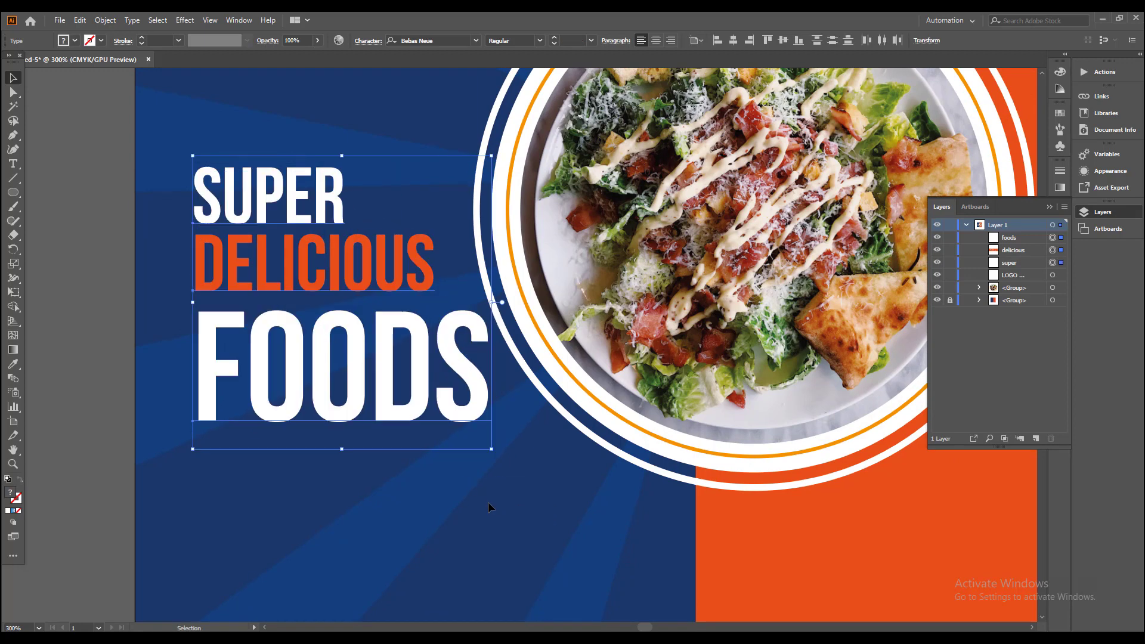
{"action": "scroll", "coordinate": [426, 436], "scroll_direction": "down", "scroll_amount": 2}
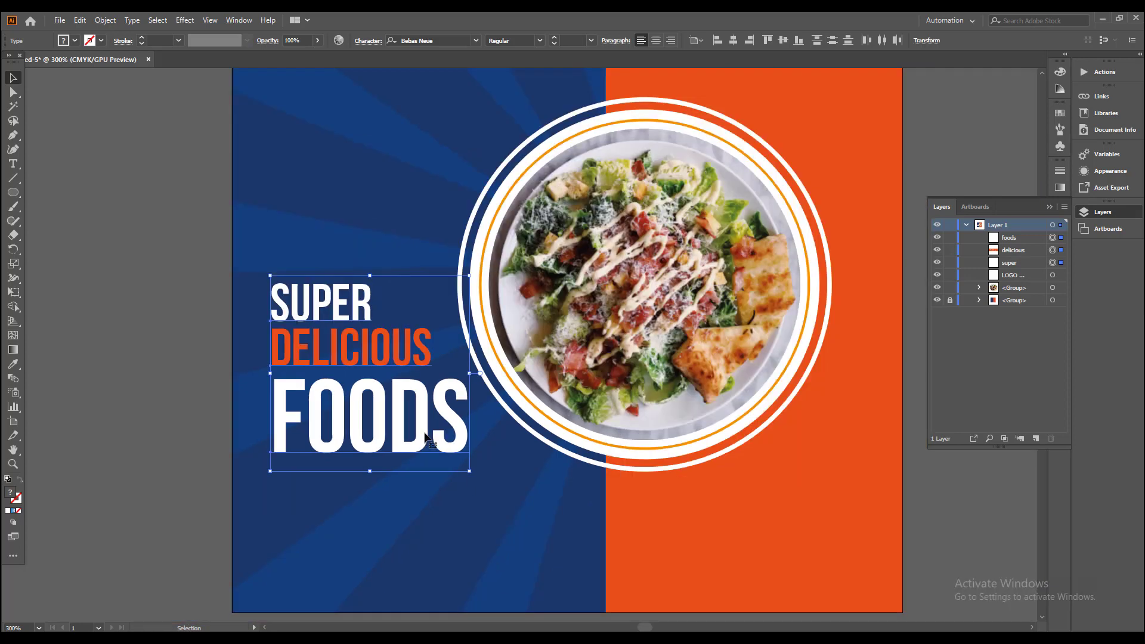
{"action": "left_click_drag", "start_coordinate": [400, 437], "coordinate": [431, 409]}
{"action": "left_click_drag", "start_coordinate": [501, 446], "coordinate": [524, 469]}
{"action": "left_click", "coordinate": [207, 373]}
Step: Duplicate the SUPER text into the orange area below the salad and replace the copy's wording with 50%
{"action": "left_click_drag", "start_coordinate": [291, 457], "coordinate": [35, 410]}
{"action": "left_click_drag", "start_coordinate": [145, 250], "coordinate": [611, 450]}
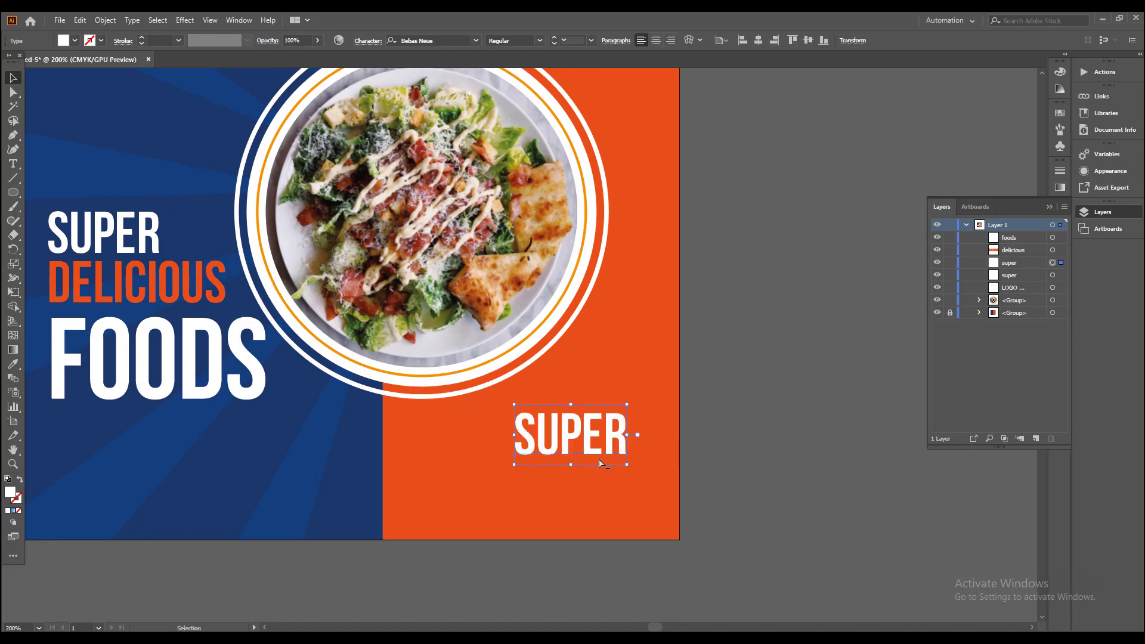
{"action": "key", "text": "t"}
{"action": "double_click", "coordinate": [584, 444]}
{"action": "type", "text": "50"}
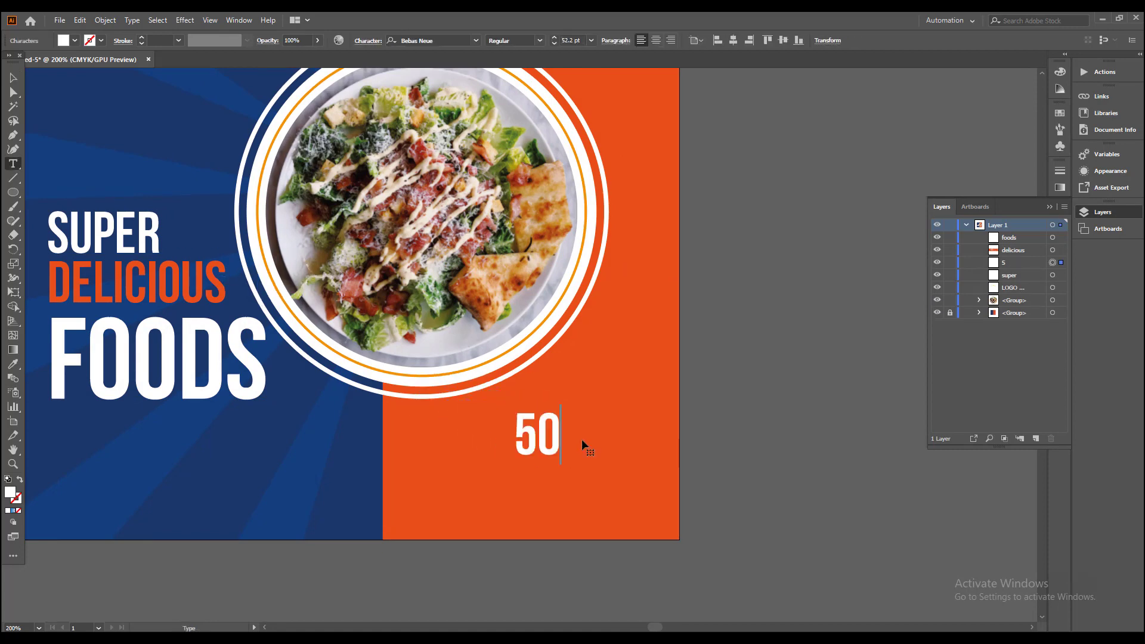
{"action": "type", "text": "$"}
{"action": "key", "text": "BackSpace"}
{"action": "type", "text": "%"}
{"action": "left_click", "coordinate": [11, 77]}
Step: Duplicate the 50% text directly below, replace the copy's wording with DISCOUNT, and line up its right edge with 50%
{"action": "key", "text": "ctrl+plus"}
{"action": "key", "text": "ctrl+plus"}
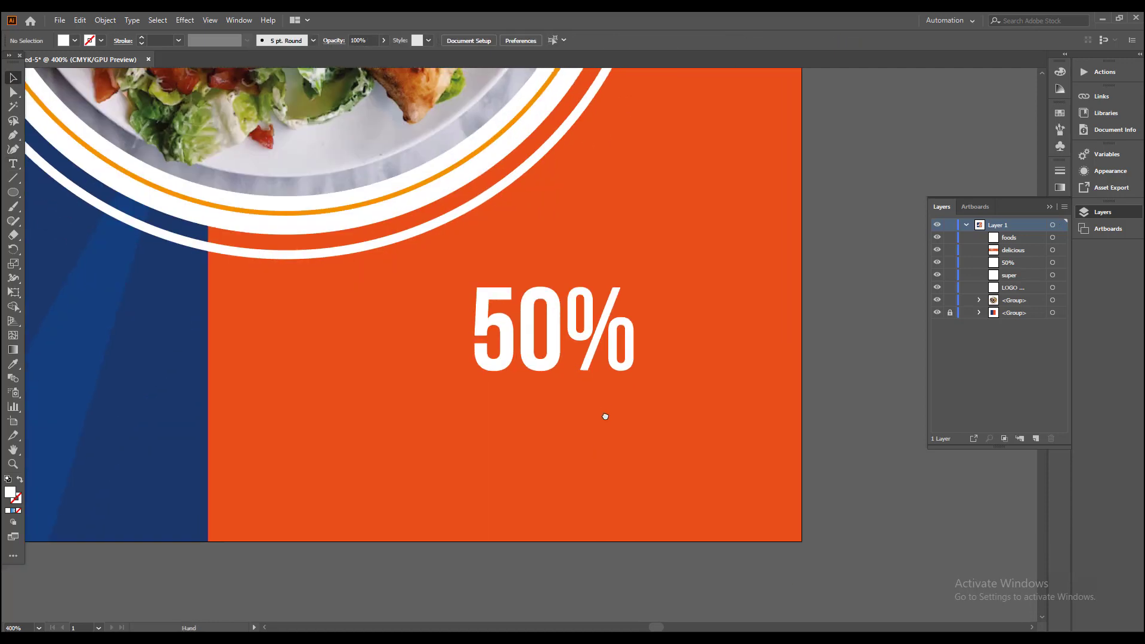
{"action": "left_click_drag", "start_coordinate": [558, 344], "coordinate": [562, 440]}
{"action": "double_click", "coordinate": [563, 440]}
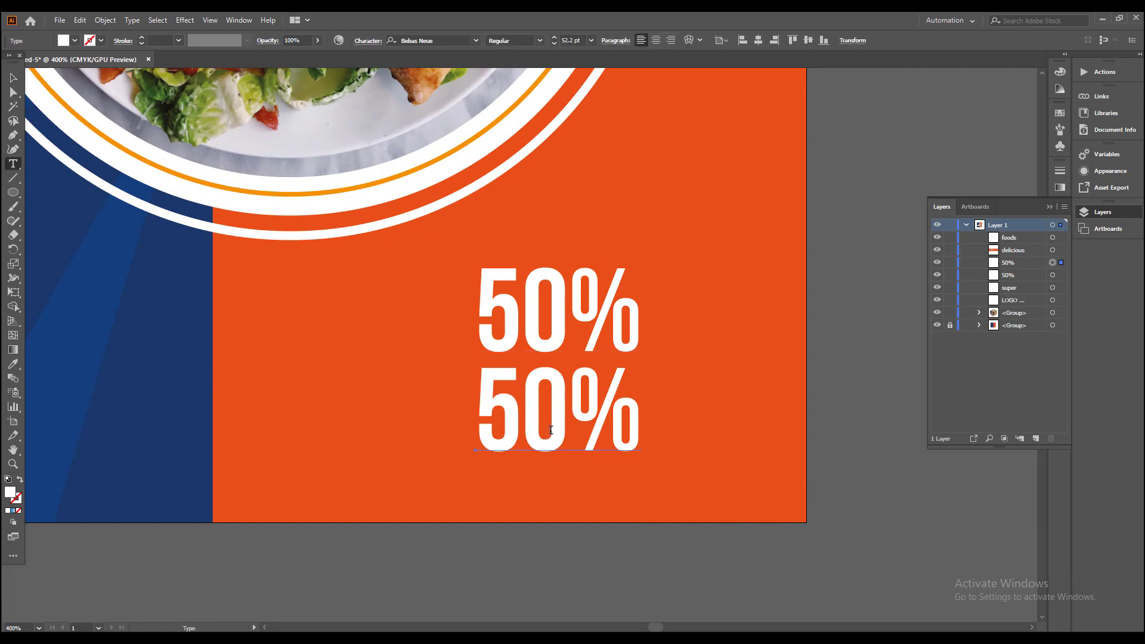
{"action": "key", "text": "ctrl+a"}
{"action": "type", "text": "si"}
{"action": "key", "text": "BackSpace"}
{"action": "key", "text": "BackSpace"}
{"action": "type", "text": "diso"}
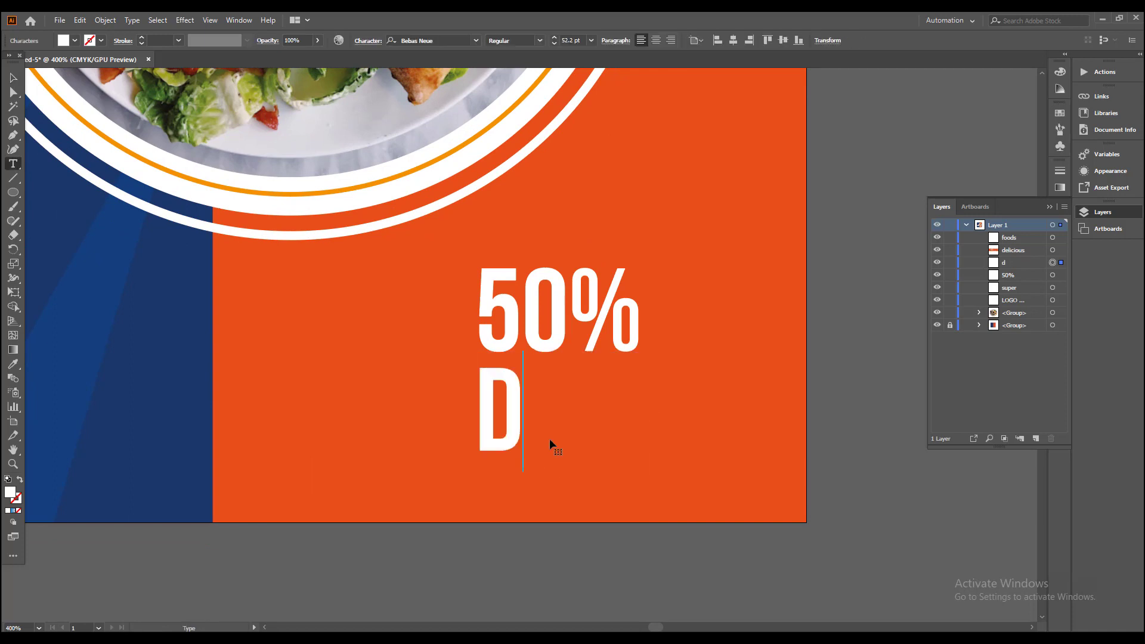
{"action": "key", "text": "BackSpace"}
{"action": "type", "text": "count"}
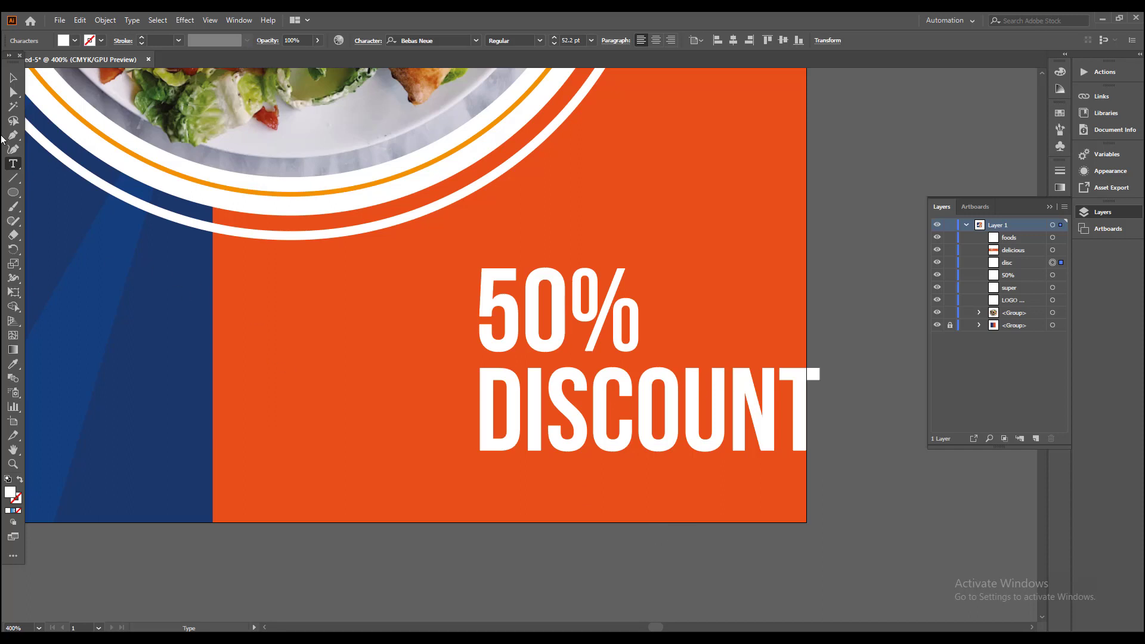
{"action": "left_click", "coordinate": [13, 77]}
{"action": "left_click_drag", "start_coordinate": [684, 421], "coordinate": [495, 423]}
Step: Fill the 50% text with black
{"action": "left_click", "coordinate": [511, 328]}
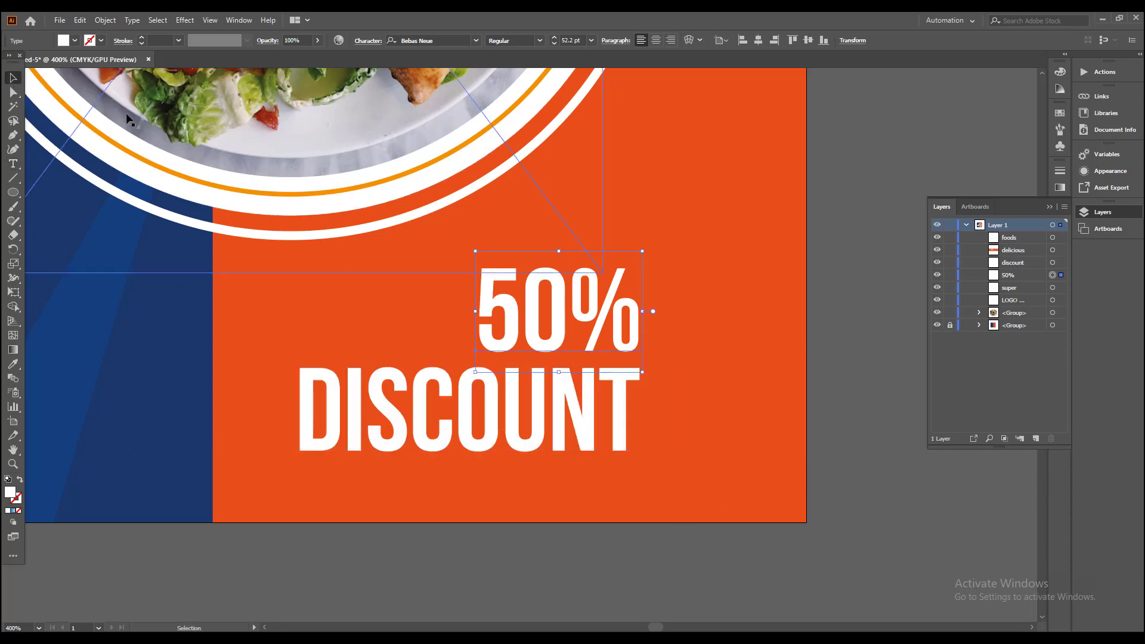
{"action": "left_click", "coordinate": [83, 41]}
{"action": "left_click", "coordinate": [35, 60]}
{"action": "left_click", "coordinate": [732, 477]}
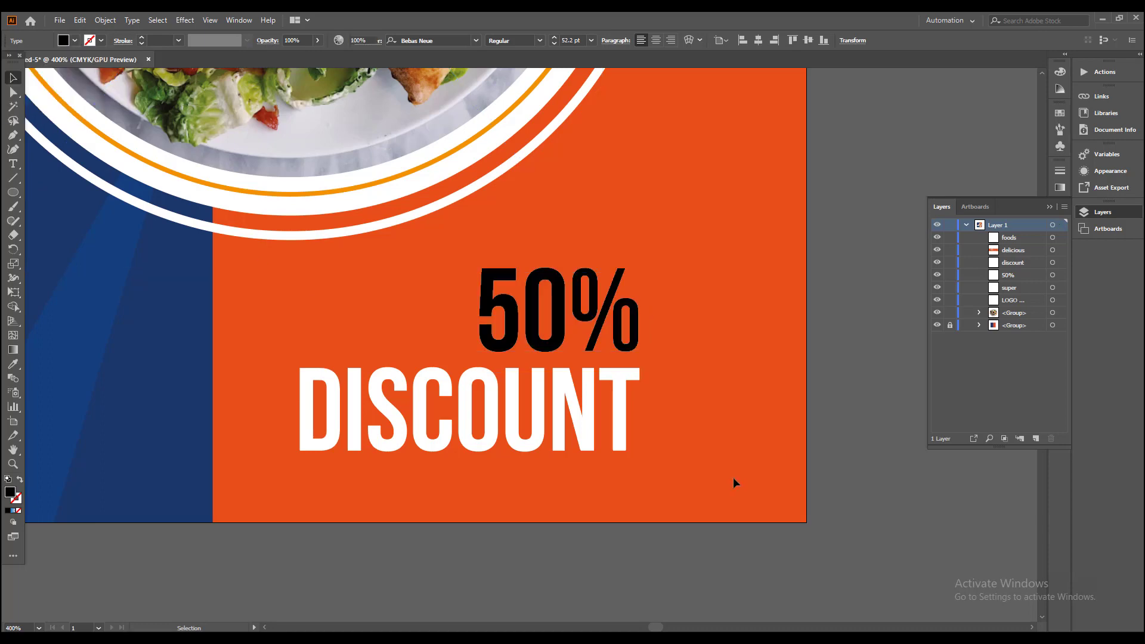
Step: Enlarge 50% and DISCOUNT together to about 61 pt and move them toward the banner's lower-right corner
{"action": "left_click_drag", "start_coordinate": [623, 470], "coordinate": [624, 492]}
{"action": "left_click", "coordinate": [597, 460]}
{"action": "left_click", "coordinate": [598, 338], "text": "shift"}
{"action": "key", "text": "ctrl+minus"}
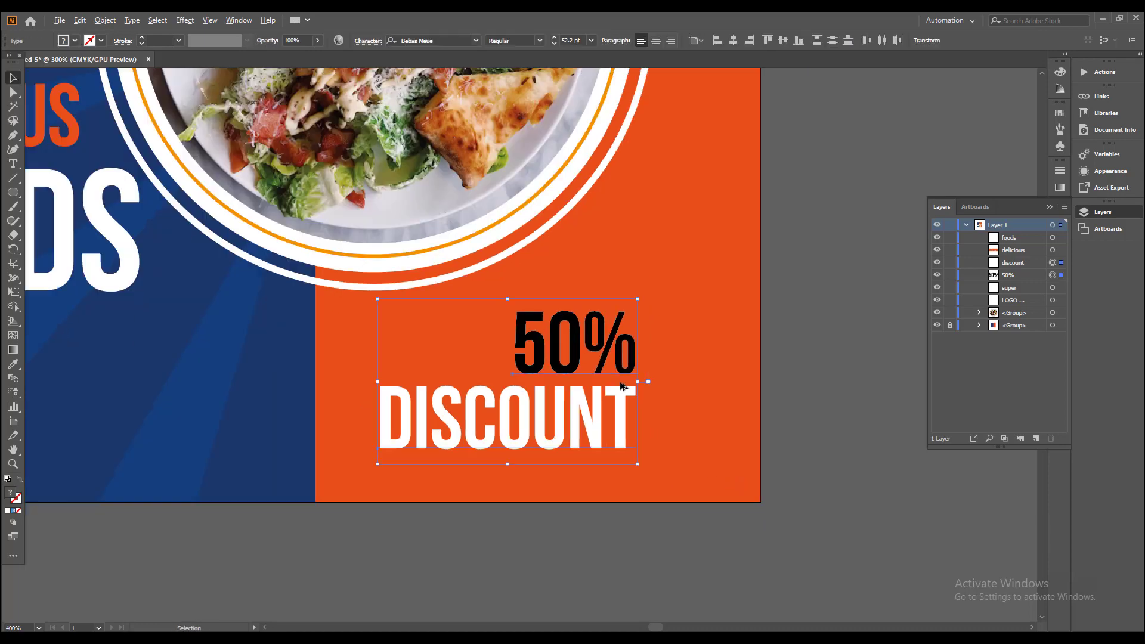
{"action": "left_click_drag", "start_coordinate": [637, 326], "coordinate": [641, 325]}
{"action": "left_click_drag", "start_coordinate": [649, 382], "coordinate": [693, 410]}
{"action": "left_click", "coordinate": [771, 404]}
Step: Recolor the 50% text with the lighter blue of a sunburst ray using the Eyedropper
{"action": "left_click", "coordinate": [693, 411]}
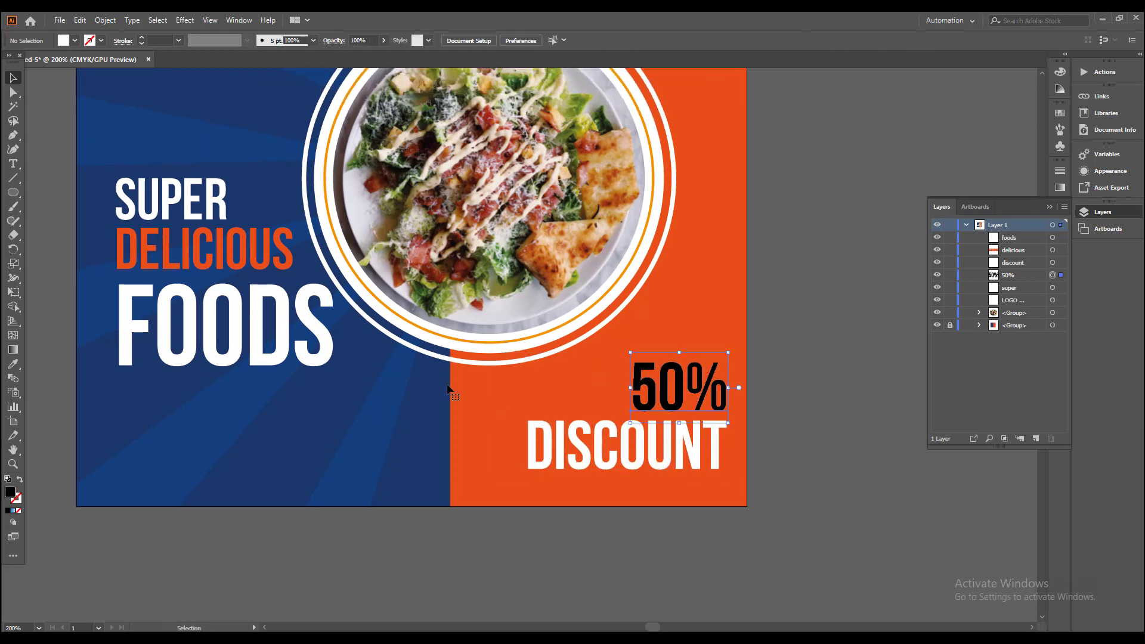
{"action": "left_click", "coordinate": [13, 364]}
{"action": "left_click", "coordinate": [143, 445]}
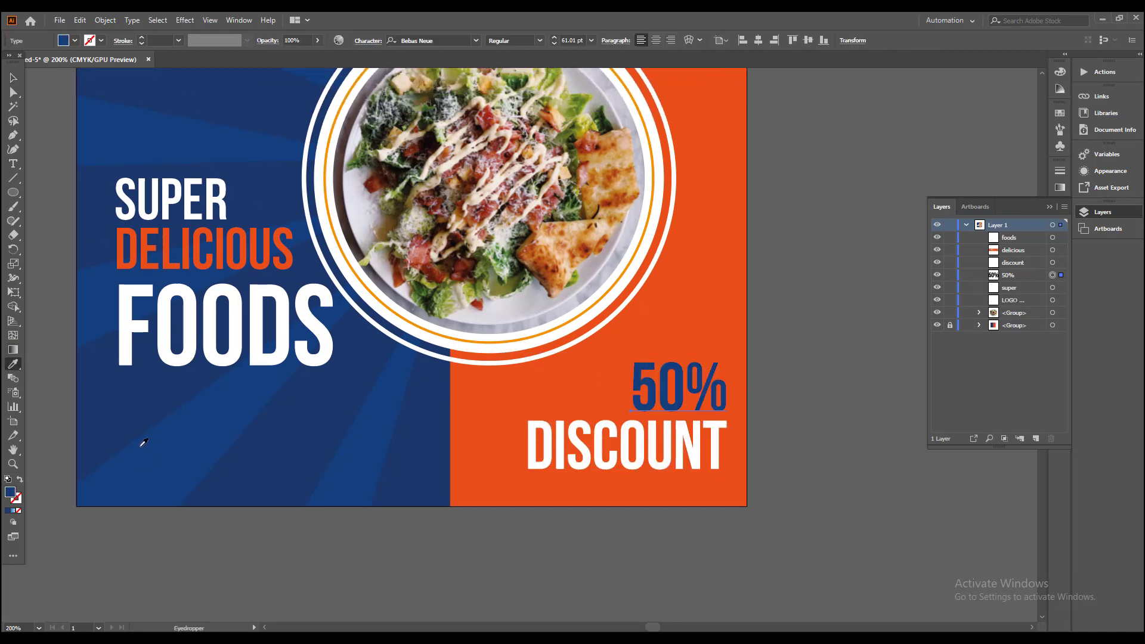
{"action": "left_click", "coordinate": [14, 78]}
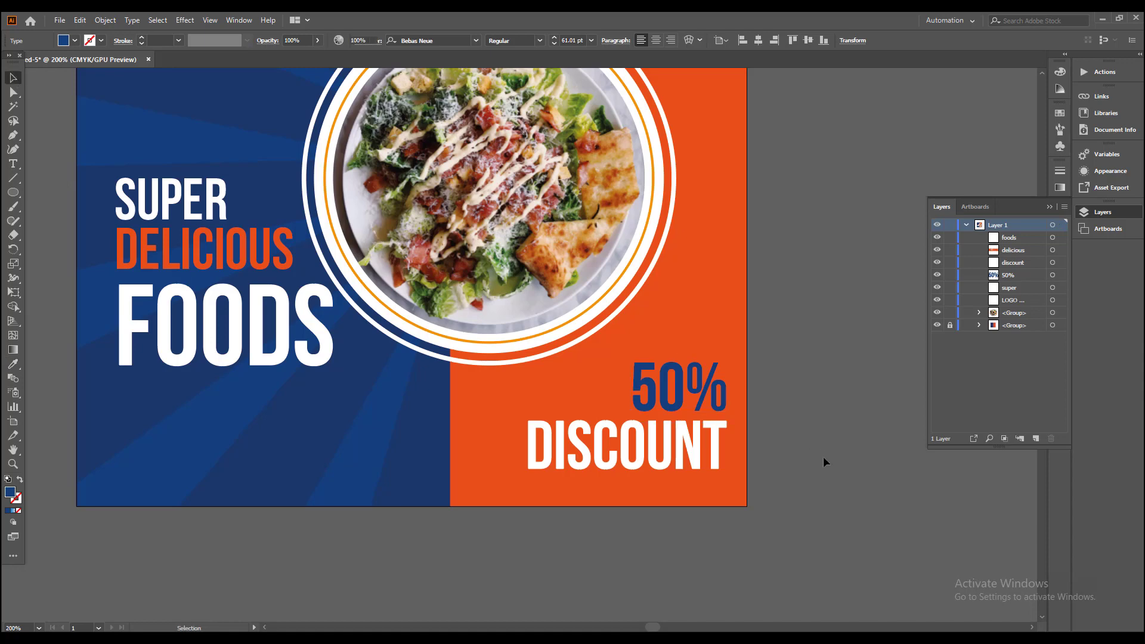
{"action": "left_click", "coordinate": [823, 462]}
Step: Enlarge the 50% text to about 83 pt from its lower-right corner and move DISCOUNT up close beneath it
{"action": "left_click_drag", "start_coordinate": [783, 445], "coordinate": [797, 496]}
{"action": "scroll", "coordinate": [692, 441], "scroll_direction": "up", "scroll_amount": 1}
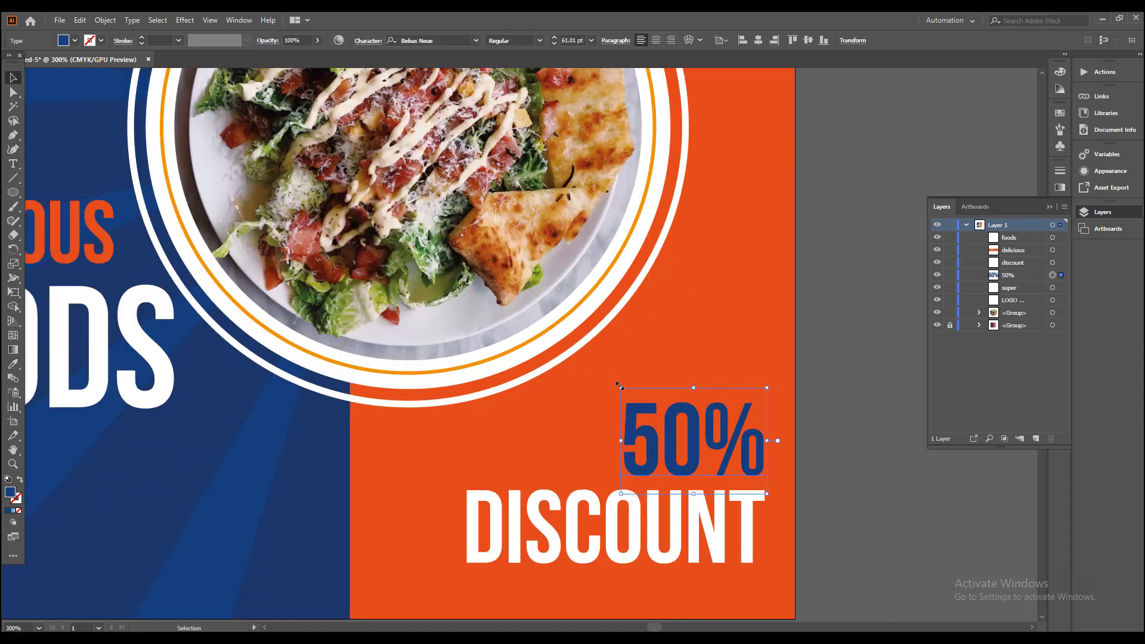
{"action": "left_click_drag", "start_coordinate": [621, 388], "coordinate": [567, 349]}
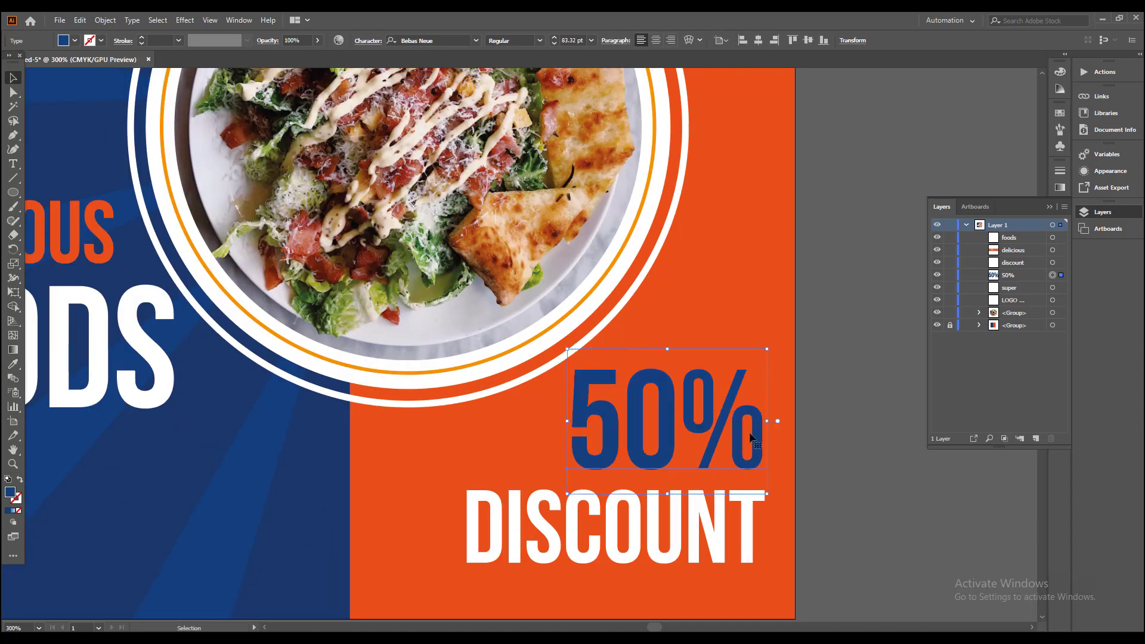
{"action": "scroll", "coordinate": [806, 483], "scroll_direction": "up", "scroll_amount": 2}
{"action": "left_click_drag", "start_coordinate": [621, 418], "coordinate": [581, 424]}
{"action": "scroll", "coordinate": [623, 445], "scroll_direction": "down", "scroll_amount": 2}
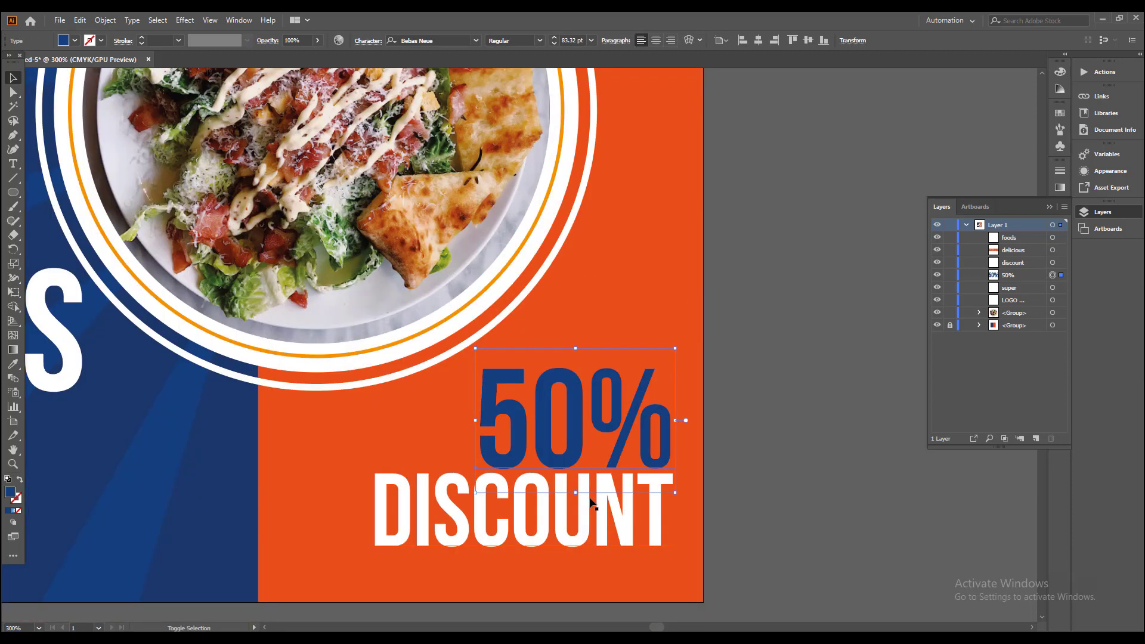
Step: Scale 50% and DISCOUNT down together, keeping their lower-right corner in place
{"action": "left_click_drag", "start_coordinate": [371, 348], "coordinate": [435, 394]}
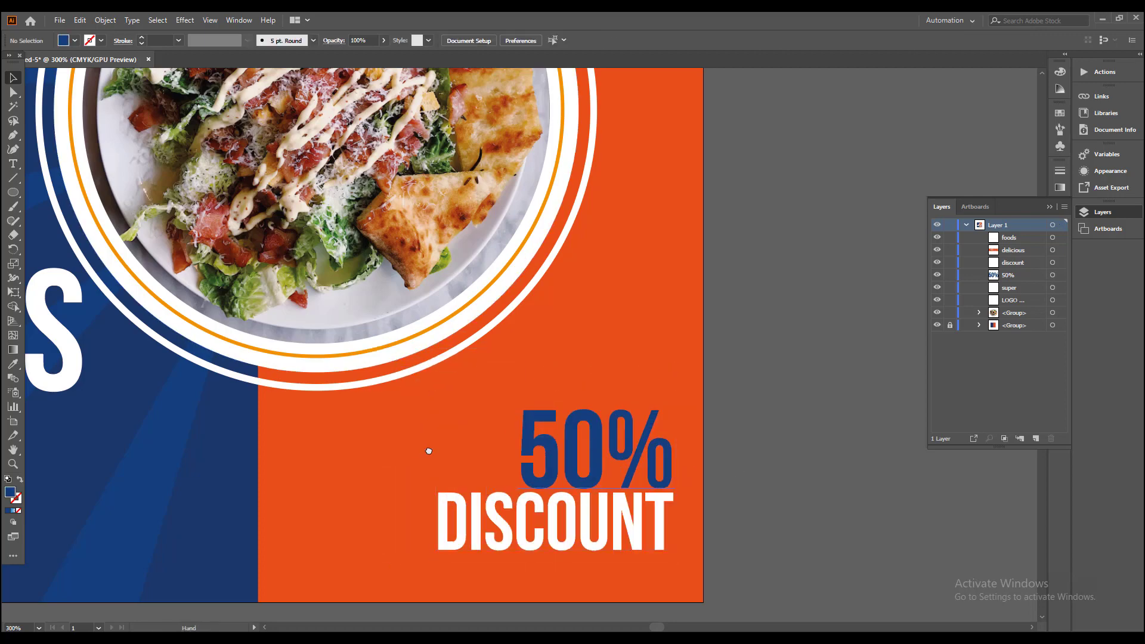
{"action": "left_click_drag", "start_coordinate": [330, 469], "coordinate": [528, 456]}
{"action": "scroll", "coordinate": [529, 455], "scroll_direction": "down", "scroll_amount": 2}
{"action": "left_click_drag", "start_coordinate": [473, 402], "coordinate": [505, 516]}
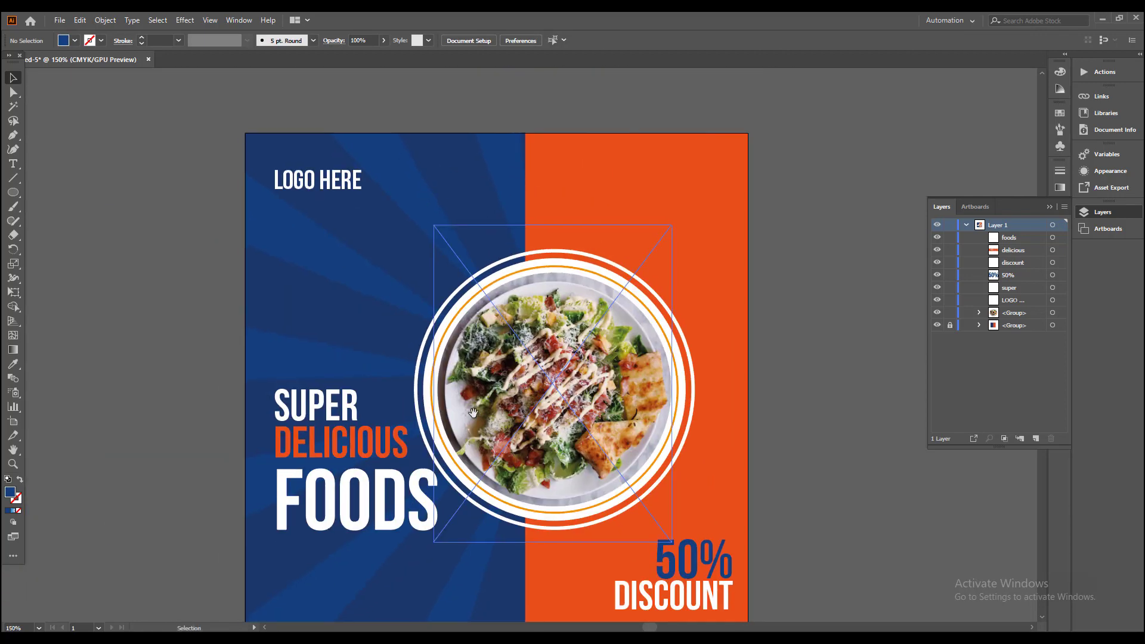
{"action": "left_click_drag", "start_coordinate": [514, 357], "coordinate": [528, 312]}
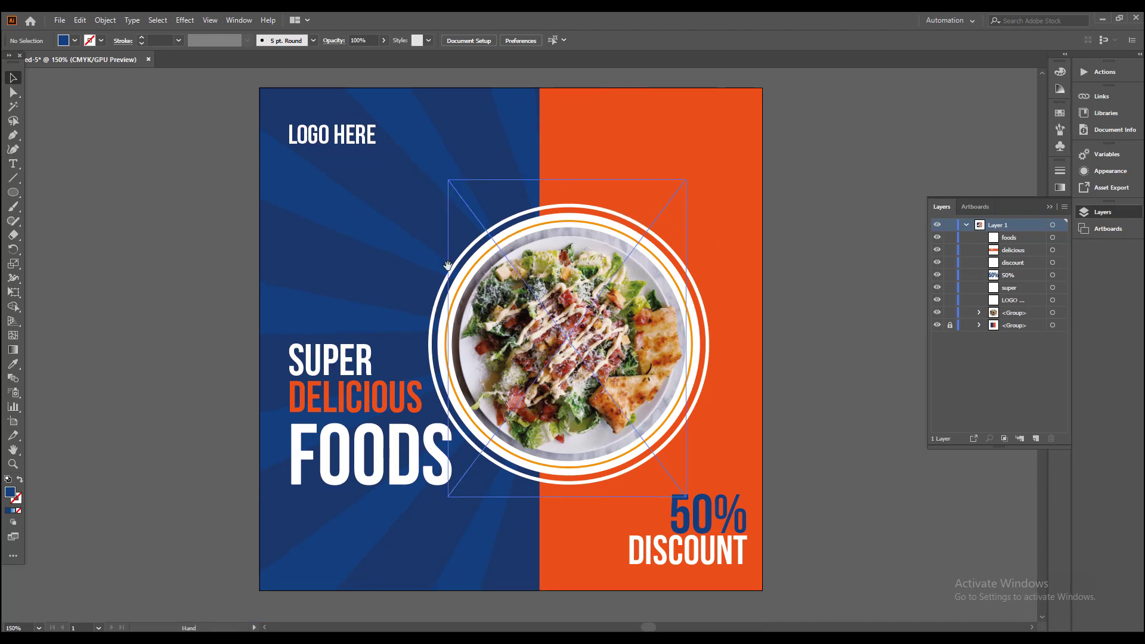
Step: Open the address.ai file from the 173 Social Media Food Banner in Illustrator folder
{"action": "left_click", "coordinate": [60, 20]}
{"action": "left_click", "coordinate": [75, 60]}
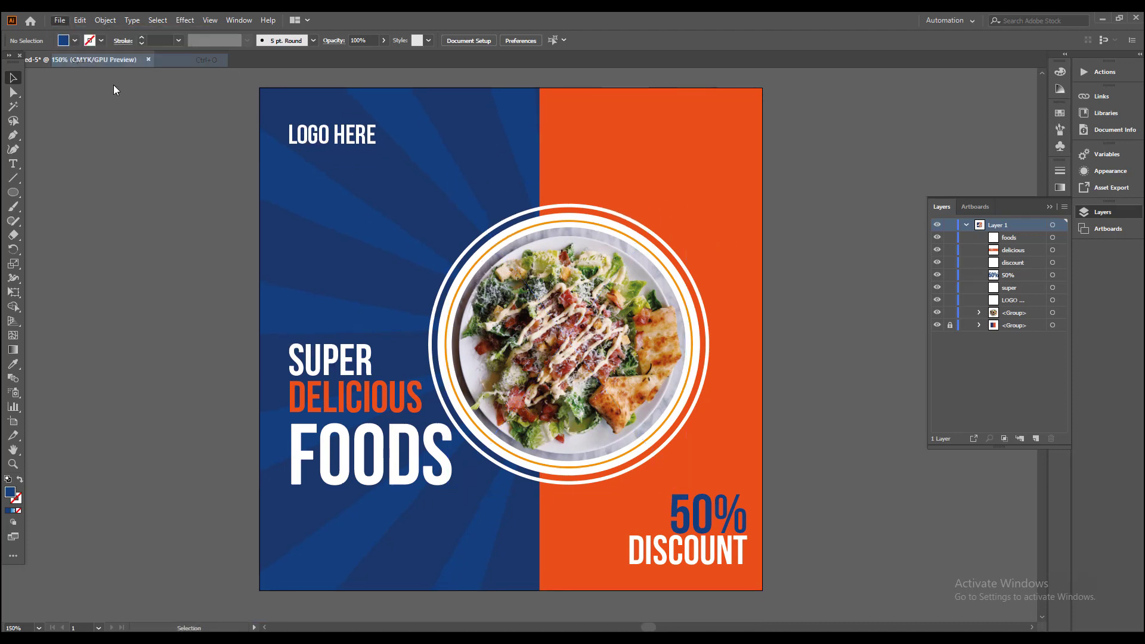
{"action": "left_click", "coordinate": [140, 110]}
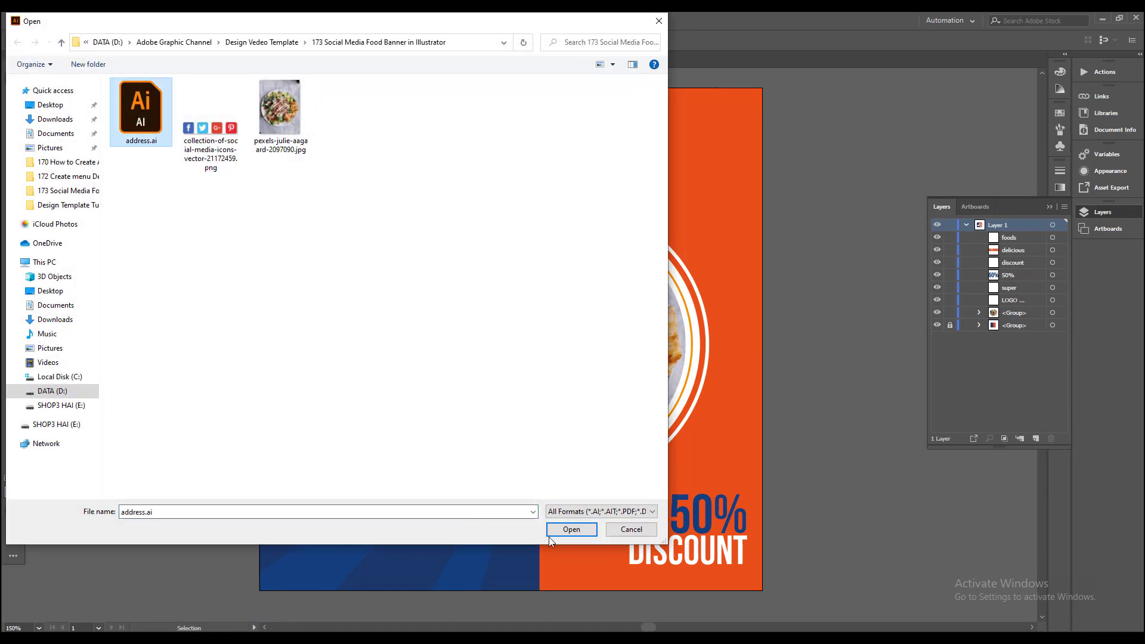
{"action": "left_click", "coordinate": [567, 529]}
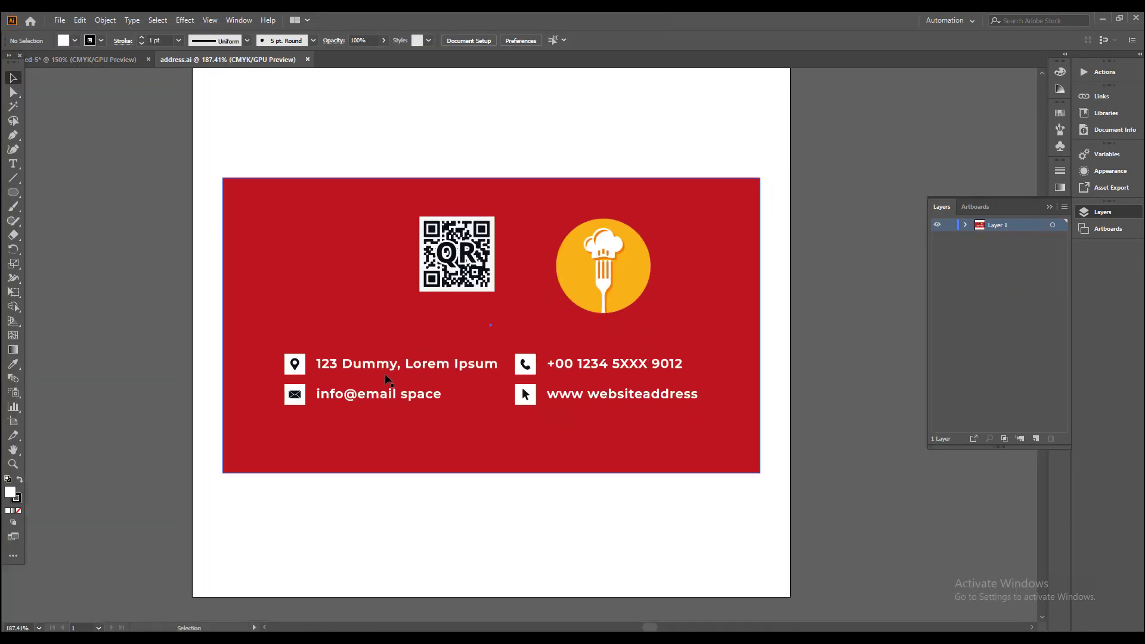
Step: Bring the contact details, QR code and fork logo from address.ai into the banner document
{"action": "left_click", "coordinate": [406, 368]}
{"action": "left_click", "coordinate": [410, 367]}
{"action": "left_click", "coordinate": [411, 365]}
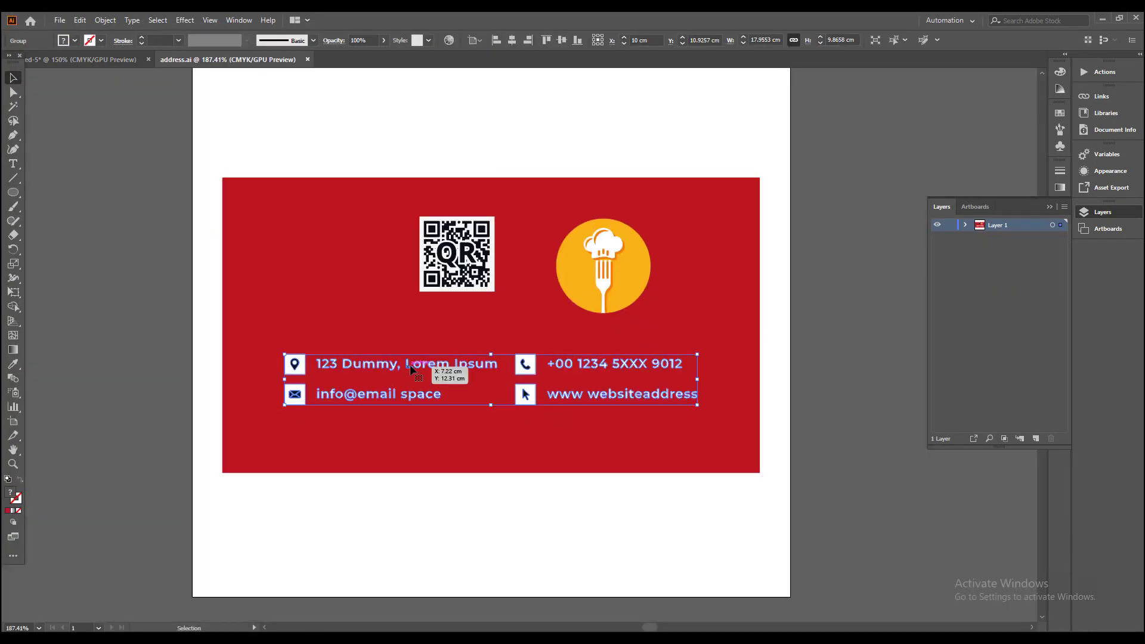
{"action": "left_click", "coordinate": [478, 273], "text": "shift"}
{"action": "left_click_drag", "start_coordinate": [593, 273], "coordinate": [305, 278]}
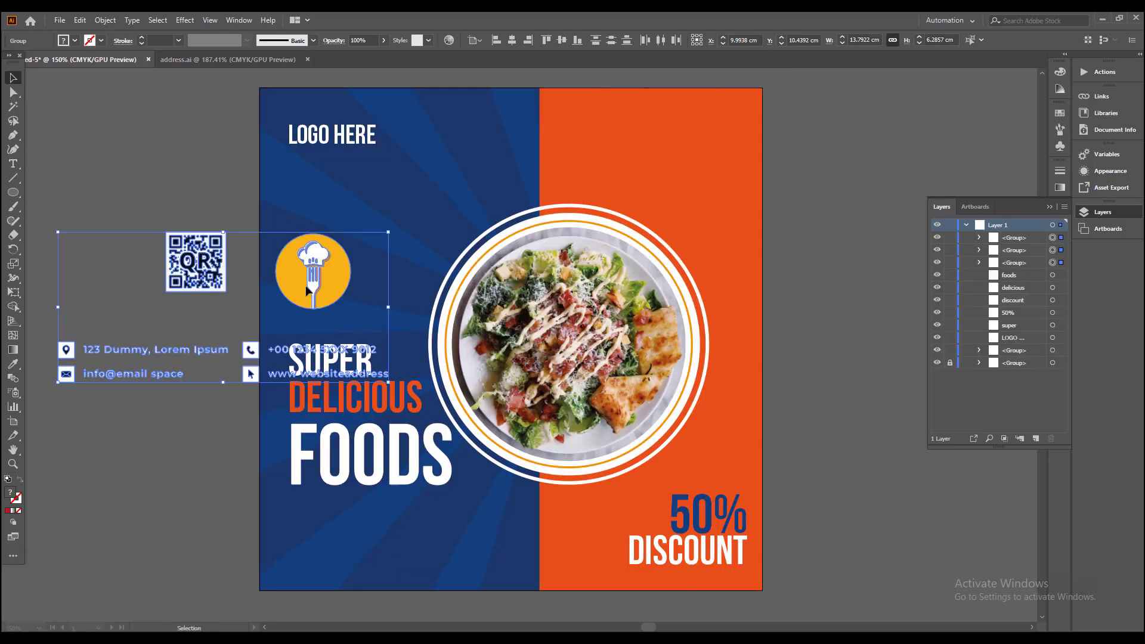
Step: Move the contact details group to the bottom of the blue area below FOODS and scale it down to fit
{"action": "left_click_drag", "start_coordinate": [397, 311], "coordinate": [541, 227]}
{"action": "left_click", "coordinate": [278, 342]}
{"action": "left_click_drag", "start_coordinate": [292, 292], "coordinate": [562, 506]}
{"action": "scroll", "coordinate": [587, 500], "scroll_direction": "up", "scroll_amount": 1}
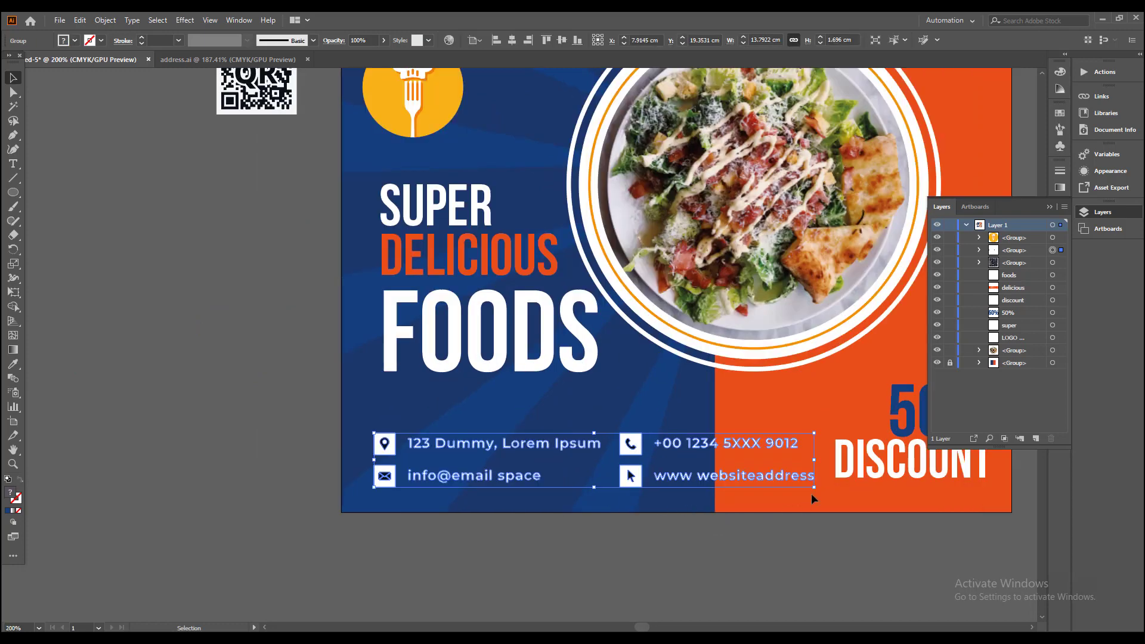
{"action": "left_click_drag", "start_coordinate": [814, 488], "coordinate": [564, 592]}
{"action": "left_click", "coordinate": [628, 524]}
Step: Move the QR code into the upper-right corner of the banner's orange area
{"action": "scroll", "coordinate": [629, 524], "scroll_direction": "down", "scroll_amount": 1}
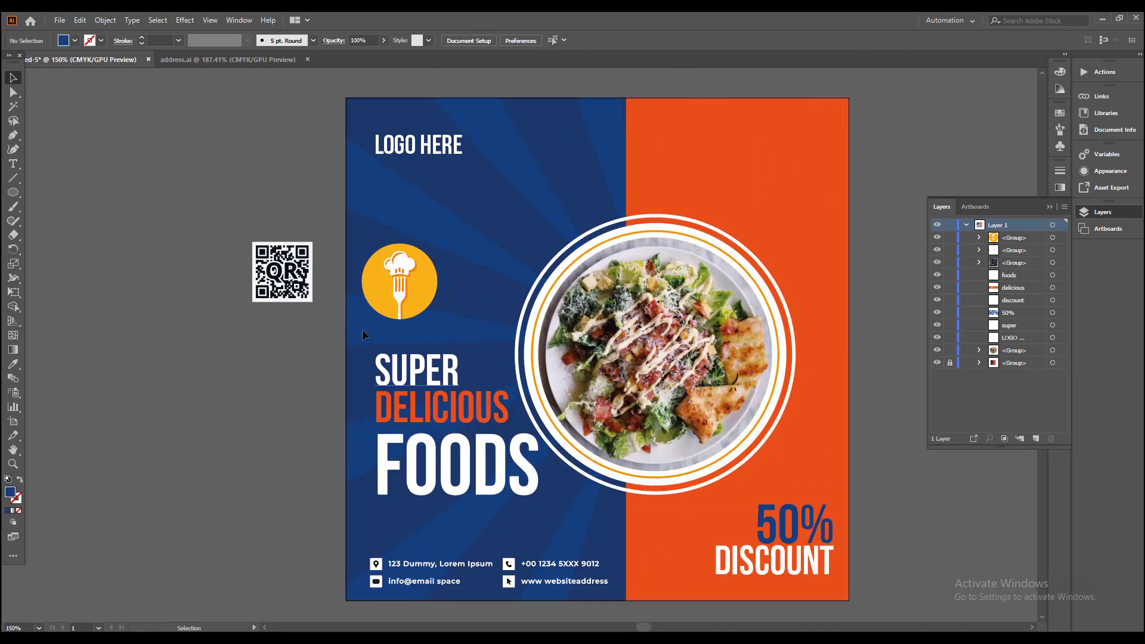
{"action": "left_click_drag", "start_coordinate": [277, 271], "coordinate": [745, 202]}
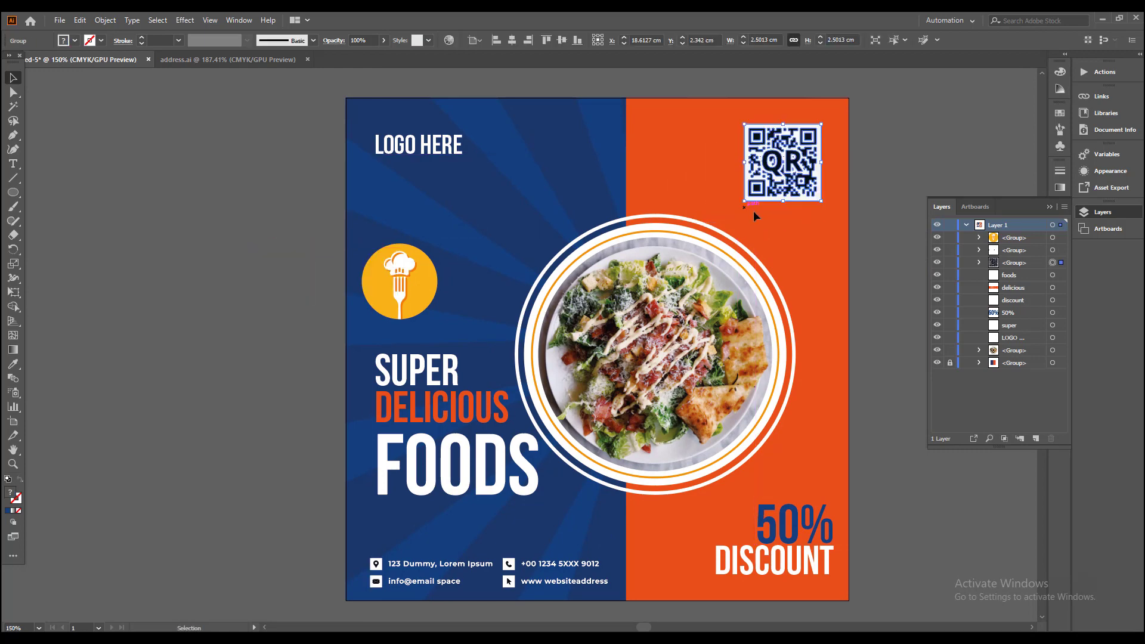
{"action": "left_click", "coordinate": [760, 209]}
Step: Place LOGO HERE directly beneath the fork logo in the upper blue area and centre the two horizontally on each other
{"action": "left_click_drag", "start_coordinate": [407, 302], "coordinate": [493, 220]}
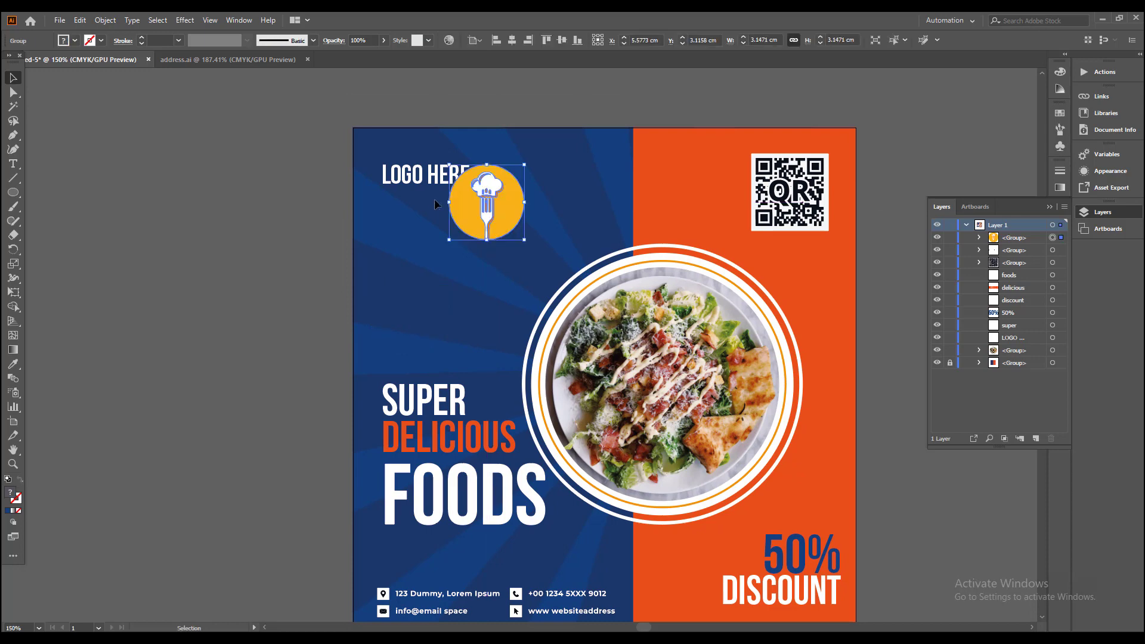
{"action": "left_click_drag", "start_coordinate": [434, 173], "coordinate": [492, 256]}
{"action": "scroll", "coordinate": [487, 225], "scroll_direction": "up", "scroll_amount": 1}
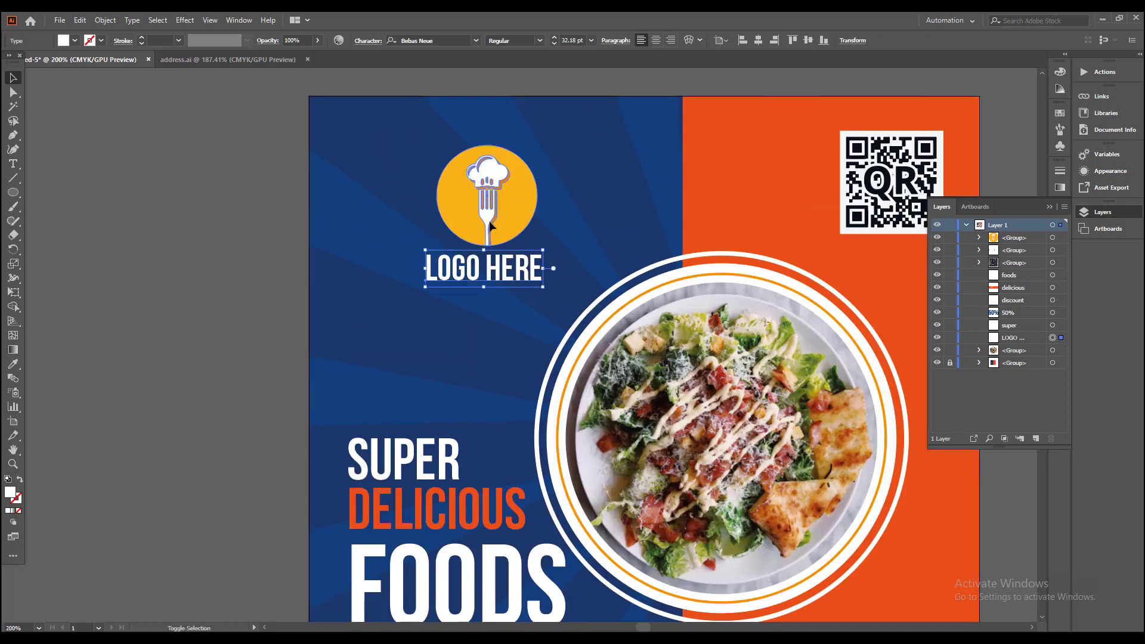
{"action": "left_click", "coordinate": [490, 226], "text": "shift"}
{"action": "left_click", "coordinate": [370, 41]}
{"action": "left_click", "coordinate": [381, 57]}
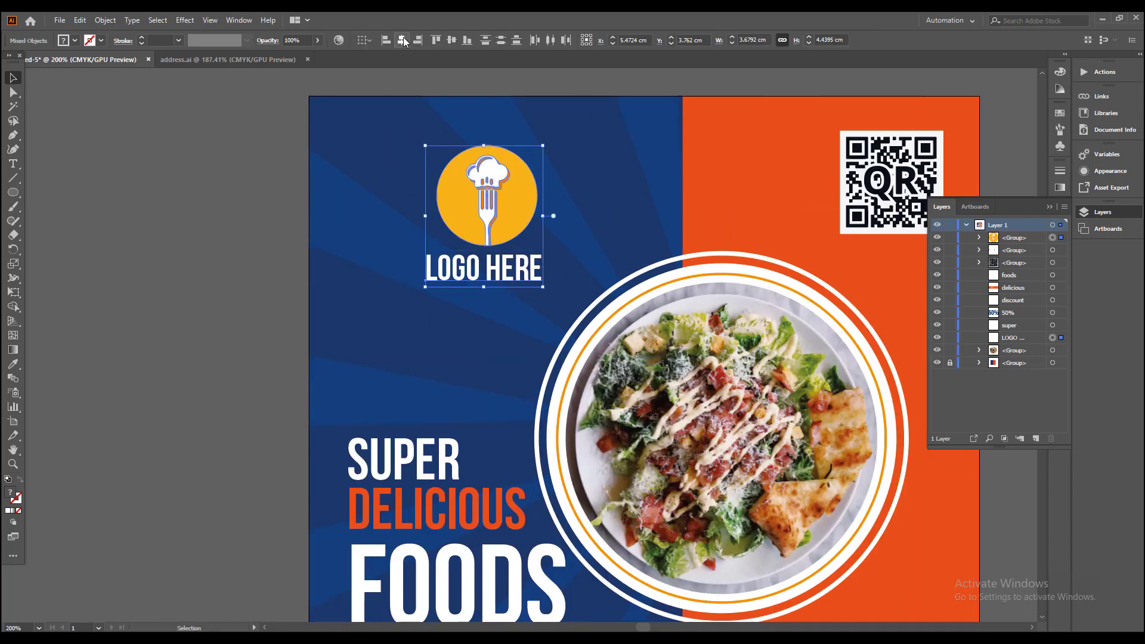
Step: Move the fork logo and LOGO HERE to the banner's upper-left corner and scale them together to about 2.9 cm wide
{"action": "left_click_drag", "start_coordinate": [473, 191], "coordinate": [394, 164]}
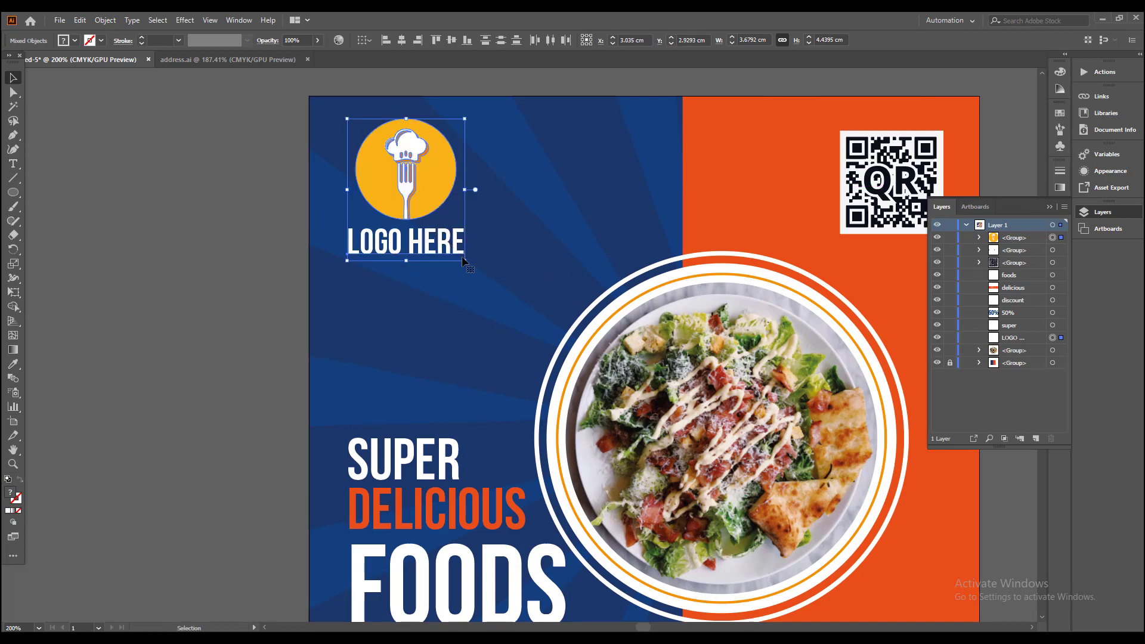
{"action": "left_click_drag", "start_coordinate": [465, 262], "coordinate": [438, 230]}
{"action": "left_click", "coordinate": [211, 235]}
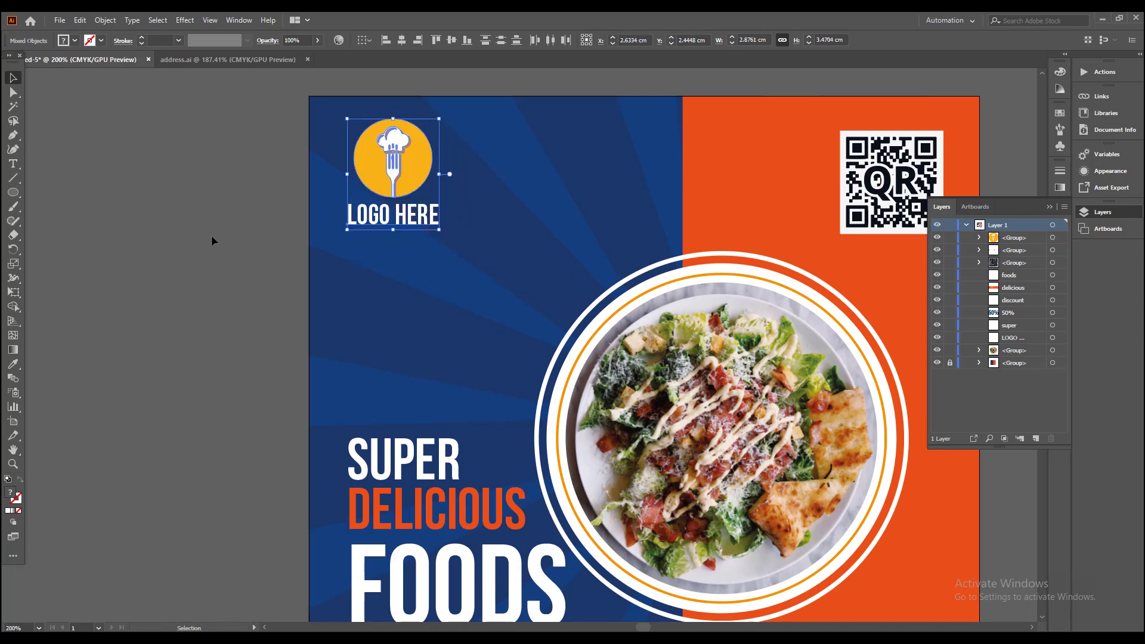
Step: Move 50% and DISCOUNT up together to free space beneath them in the orange area
{"action": "scroll", "coordinate": [251, 254], "scroll_direction": "down", "scroll_amount": 2}
{"action": "left_click_drag", "start_coordinate": [456, 377], "coordinate": [460, 339]}
{"action": "scroll", "coordinate": [540, 434], "scroll_direction": "up", "scroll_amount": 2}
{"action": "left_click", "coordinate": [606, 461]}
{"action": "scroll", "coordinate": [616, 433], "scroll_direction": "up", "scroll_amount": 2}
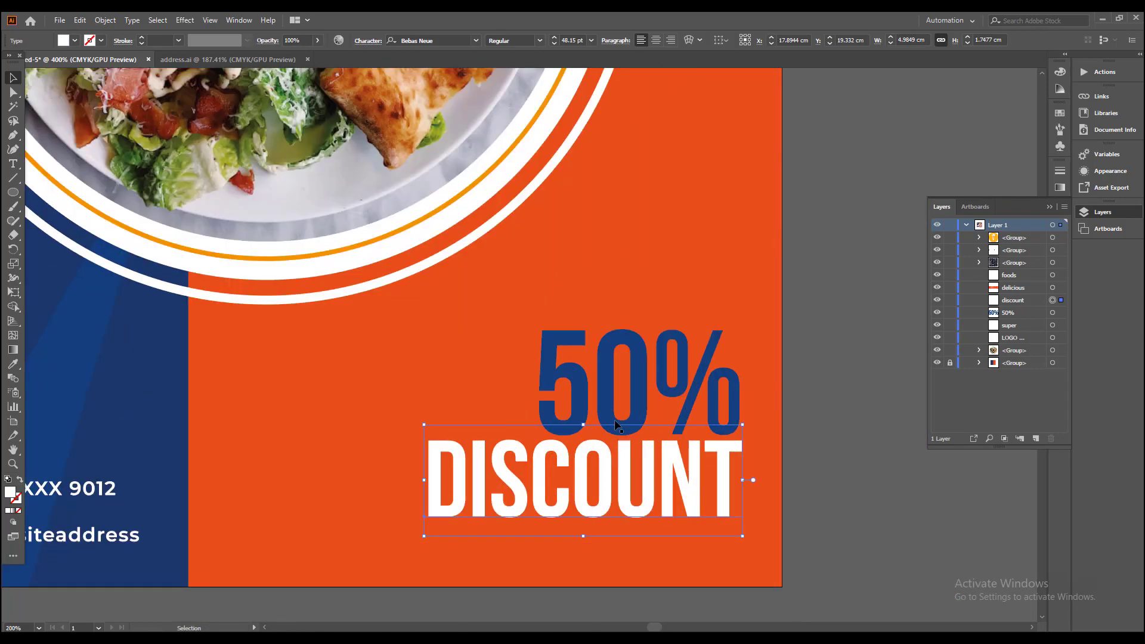
{"action": "left_click_drag", "start_coordinate": [605, 400], "coordinate": [595, 312]}
{"action": "scroll", "coordinate": [610, 345], "scroll_direction": "down", "scroll_amount": 3}
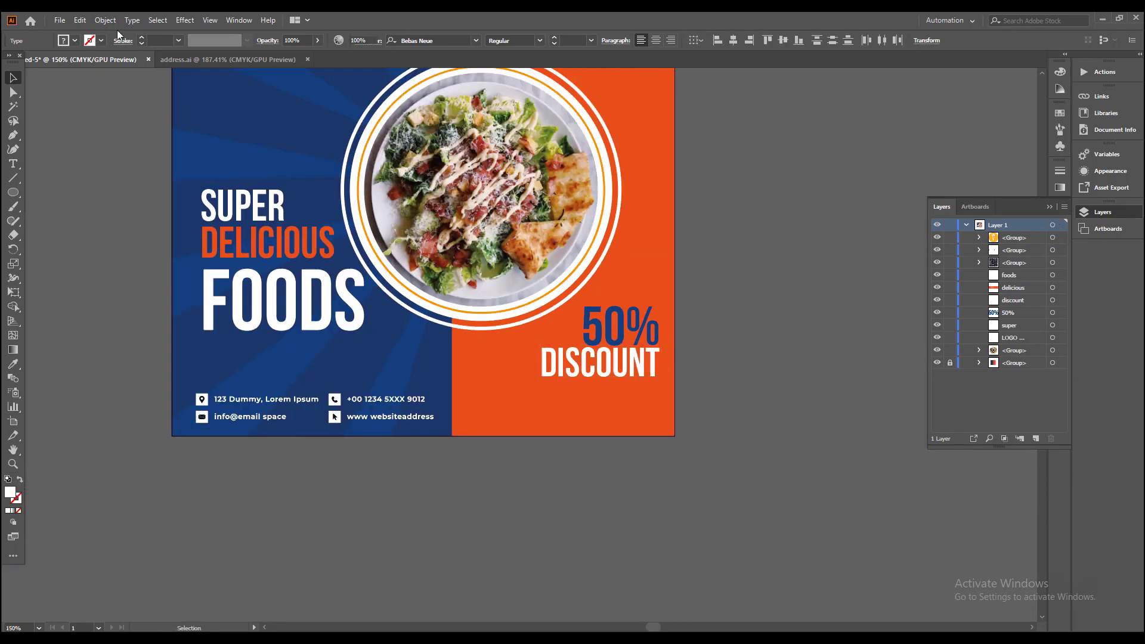
Step: Place the collection-of-social-media-icons-vector-21172459.png image in the orange area below DISCOUNT
{"action": "left_click", "coordinate": [59, 19]}
{"action": "left_click", "coordinate": [90, 209]}
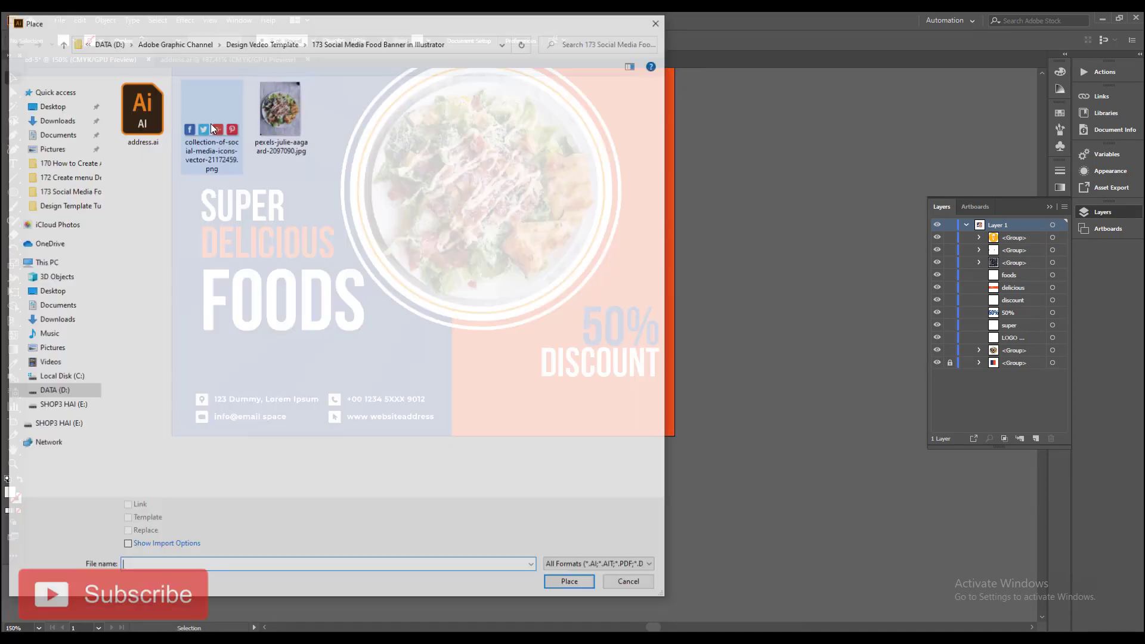
{"action": "left_click", "coordinate": [213, 128]}
{"action": "left_click", "coordinate": [563, 584]}
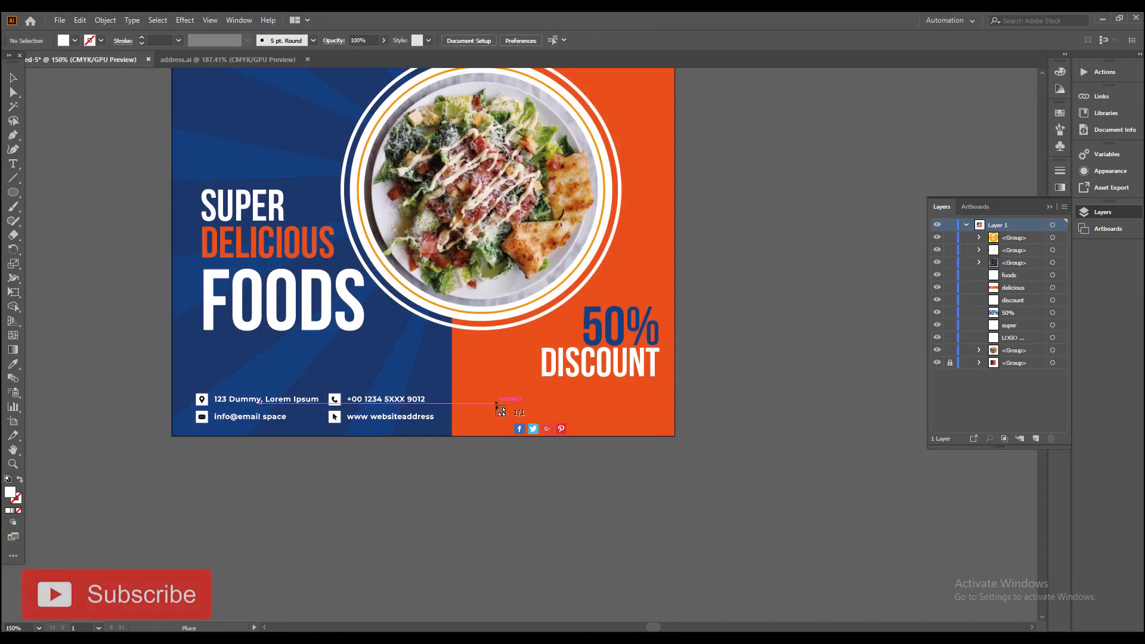
{"action": "left_click", "coordinate": [497, 406]}
Step: Scale the social media icons to the width of DISCOUNT and position them beneath it, aligned with its edges
{"action": "scroll", "coordinate": [539, 436], "scroll_direction": "up", "scroll_amount": 3}
{"action": "left_click_drag", "start_coordinate": [571, 440], "coordinate": [563, 393]}
{"action": "scroll", "coordinate": [510, 430], "scroll_direction": "up", "scroll_amount": 3}
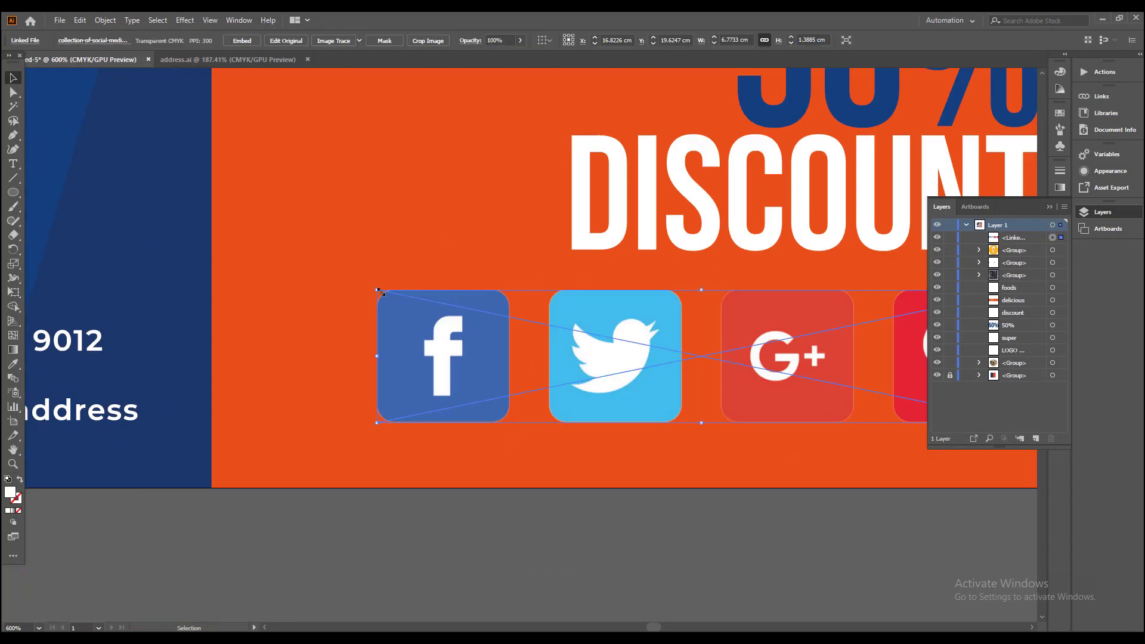
{"action": "left_click_drag", "start_coordinate": [380, 292], "coordinate": [519, 361]}
{"action": "left_click_drag", "start_coordinate": [743, 383], "coordinate": [597, 270]}
{"action": "left_click_drag", "start_coordinate": [800, 321], "coordinate": [427, 326]}
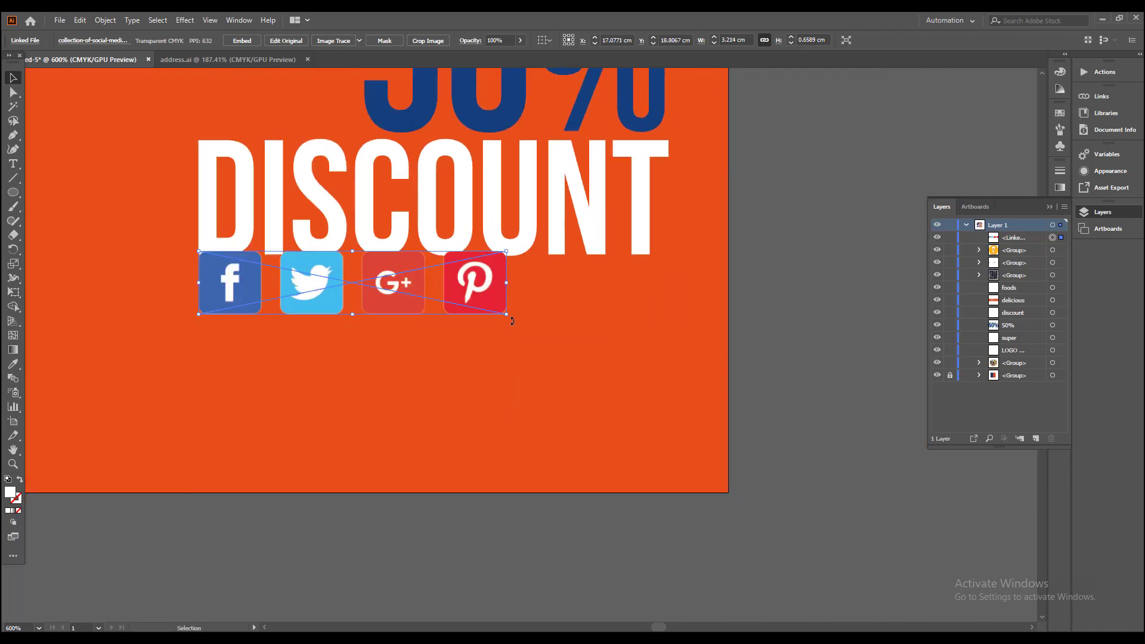
{"action": "left_click_drag", "start_coordinate": [511, 321], "coordinate": [655, 436]}
{"action": "left_click_drag", "start_coordinate": [585, 332], "coordinate": [590, 427]}
{"action": "scroll", "coordinate": [568, 502], "scroll_direction": "down", "scroll_amount": 2}
{"action": "left_click_drag", "start_coordinate": [588, 478], "coordinate": [619, 558]}
Step: Move 50% and DISCOUNT down together so they sit just above the social media icons
{"action": "left_click", "coordinate": [555, 423]}
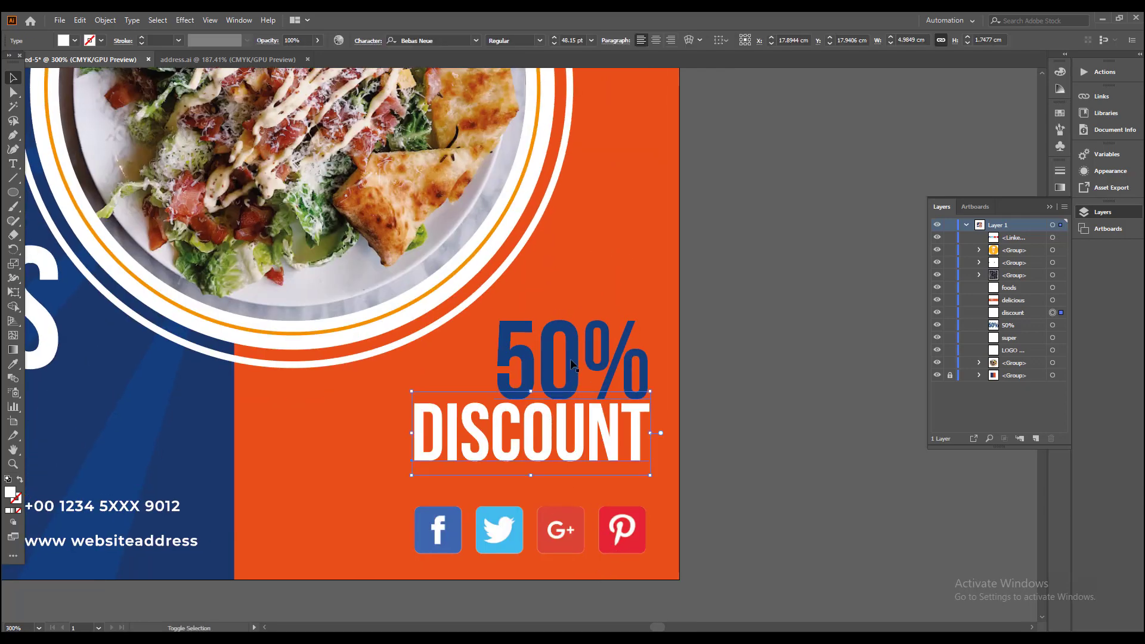
{"action": "left_click_drag", "start_coordinate": [574, 361], "coordinate": [575, 393]}
{"action": "left_click", "coordinate": [791, 471]}
{"action": "scroll", "coordinate": [766, 486], "scroll_direction": "down", "scroll_amount": 2}
Step: Enlarge SUPER, DELICIOUS and FOODS together and shift them slightly left above the contact details
{"action": "left_click_drag", "start_coordinate": [427, 452], "coordinate": [475, 448]}
{"action": "left_click", "coordinate": [413, 416]}
{"action": "left_click", "coordinate": [407, 343], "text": "shift"}
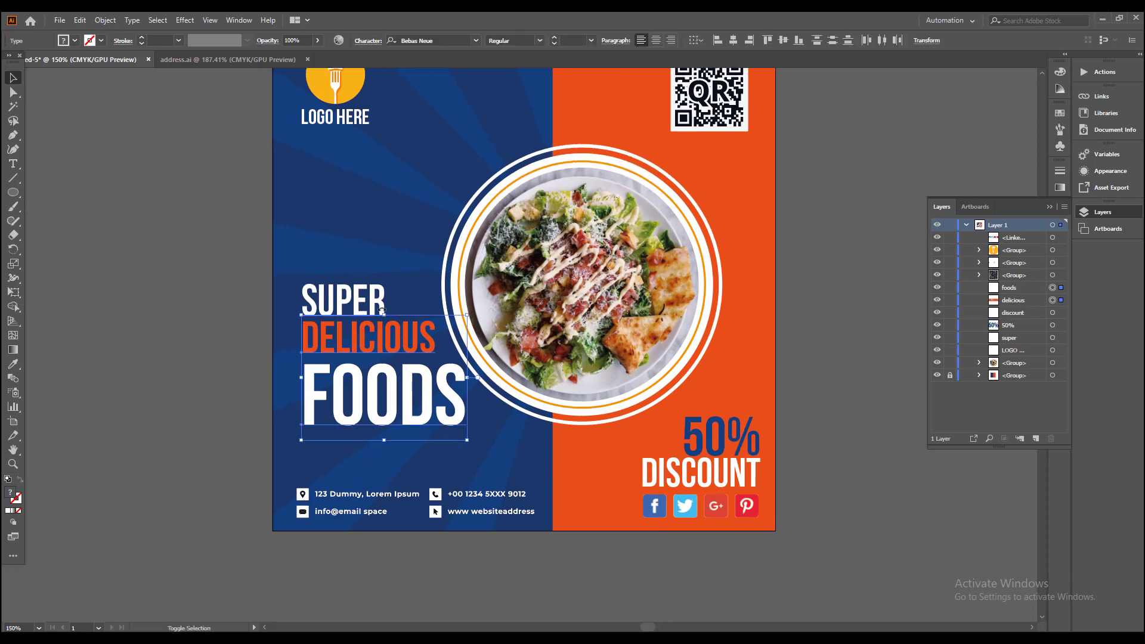
{"action": "left_click", "coordinate": [376, 307], "text": "shift"}
{"action": "left_click_drag", "start_coordinate": [468, 442], "coordinate": [505, 477]}
{"action": "left_click_drag", "start_coordinate": [434, 426], "coordinate": [425, 425]}
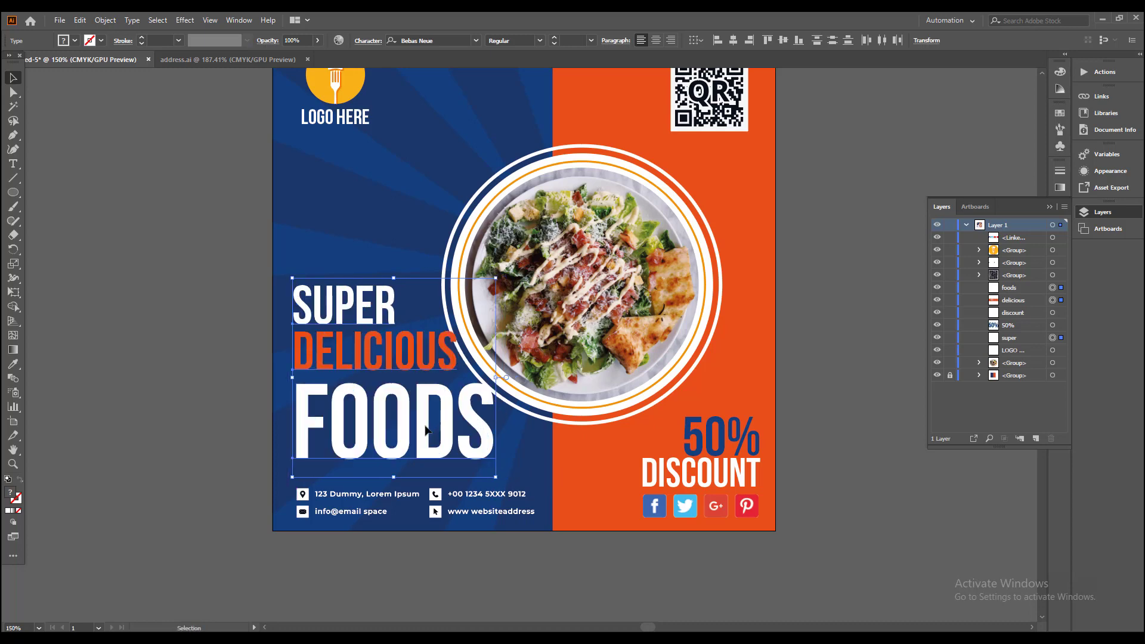
Step: Enlarge the ringed salad group to about 11.8 cm across and shift it up and right, away from the headline
{"action": "left_click_drag", "start_coordinate": [654, 399], "coordinate": [599, 431]}
{"action": "left_click", "coordinate": [675, 384]}
{"action": "left_click", "coordinate": [642, 286]}
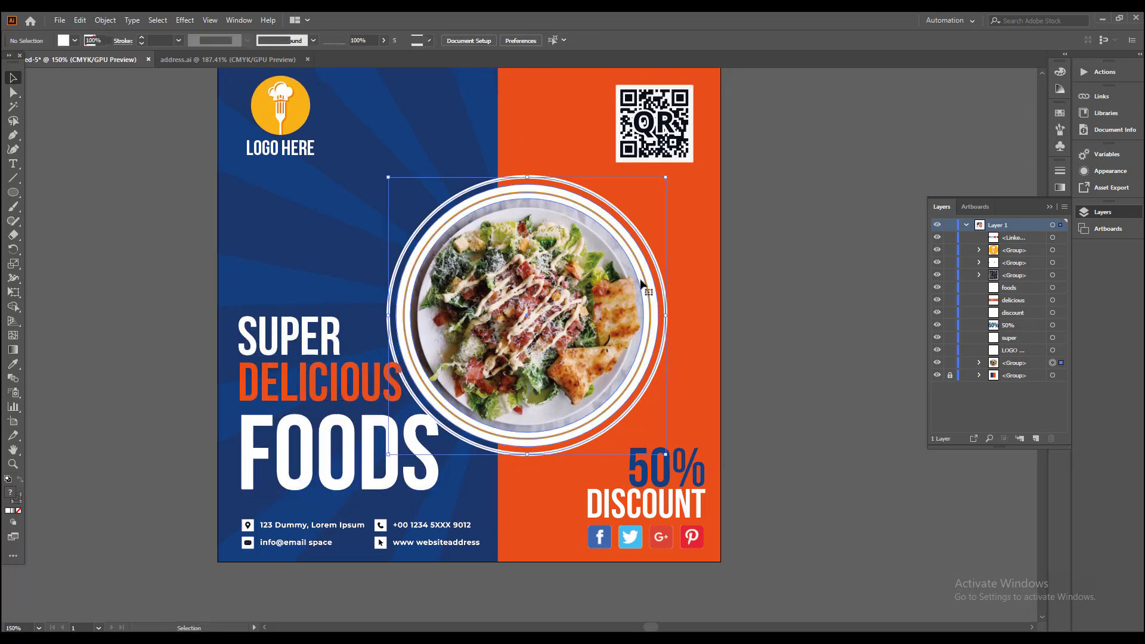
{"action": "left_click_drag", "start_coordinate": [667, 179], "coordinate": [673, 173]}
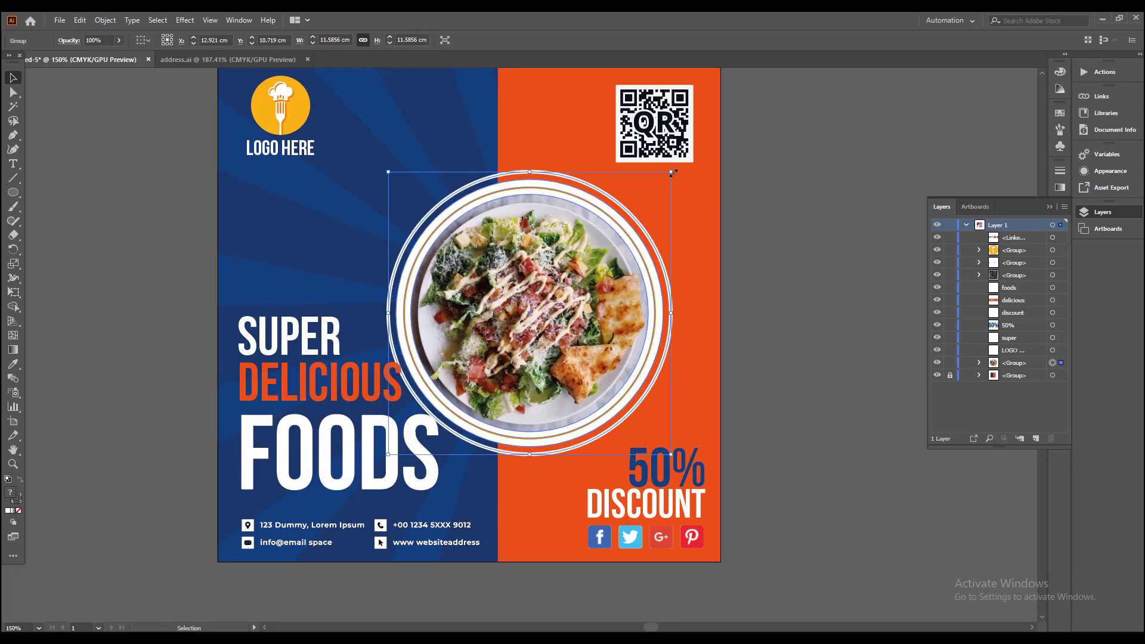
{"action": "key", "text": "shift+Up"}
{"action": "key", "text": "shift+Up"}
{"action": "key", "text": "shift+Right"}
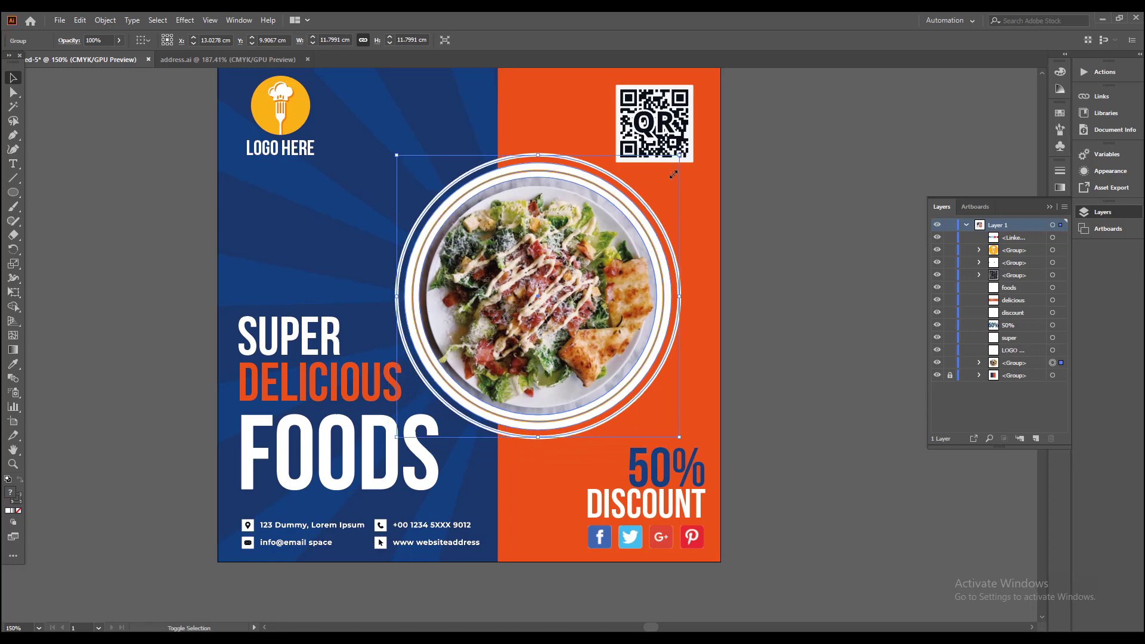
{"action": "left_click", "coordinate": [723, 263]}
Step: Lower the fork logo and LOGO HERE slightly together within the blue area's upper-left corner
{"action": "left_click_drag", "start_coordinate": [347, 257], "coordinate": [407, 286]}
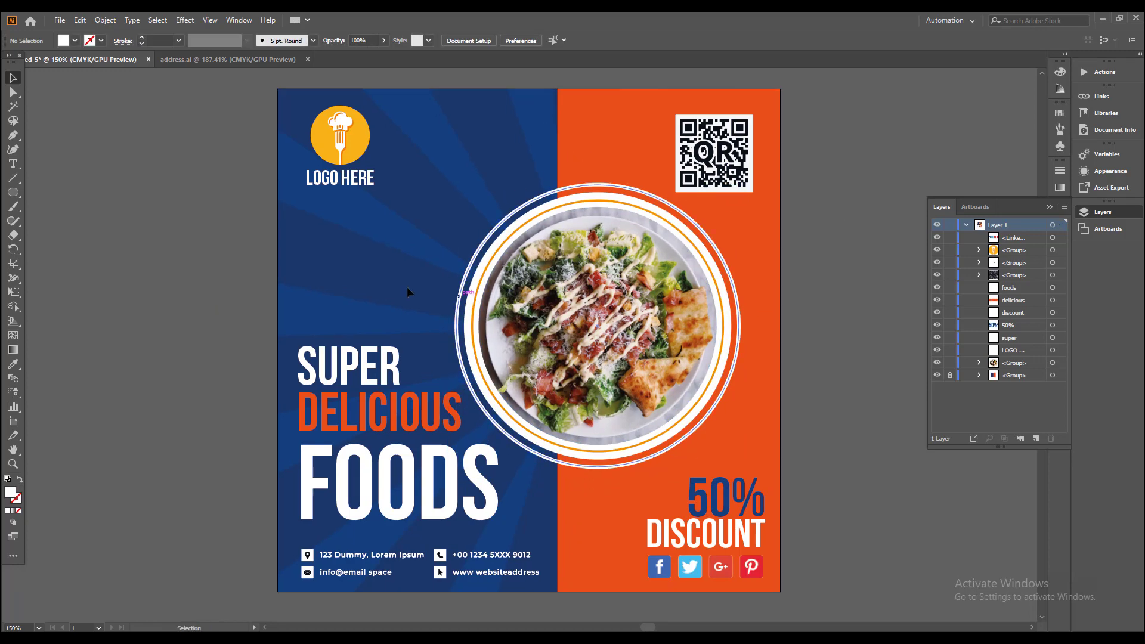
{"action": "left_click", "coordinate": [349, 136]}
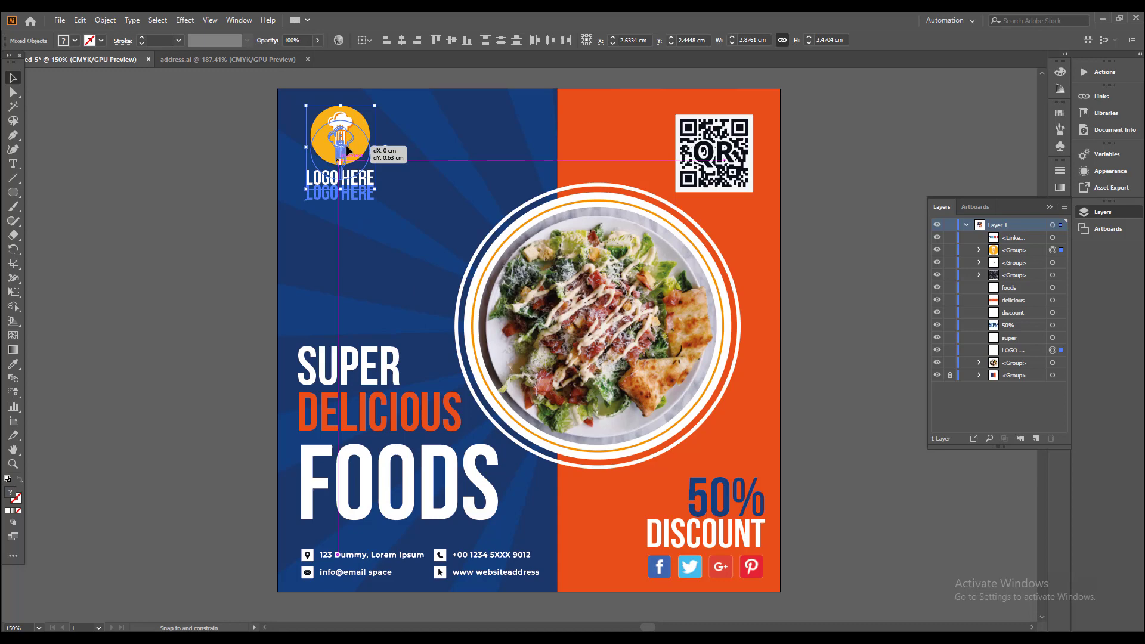
{"action": "left_click", "coordinate": [384, 235]}
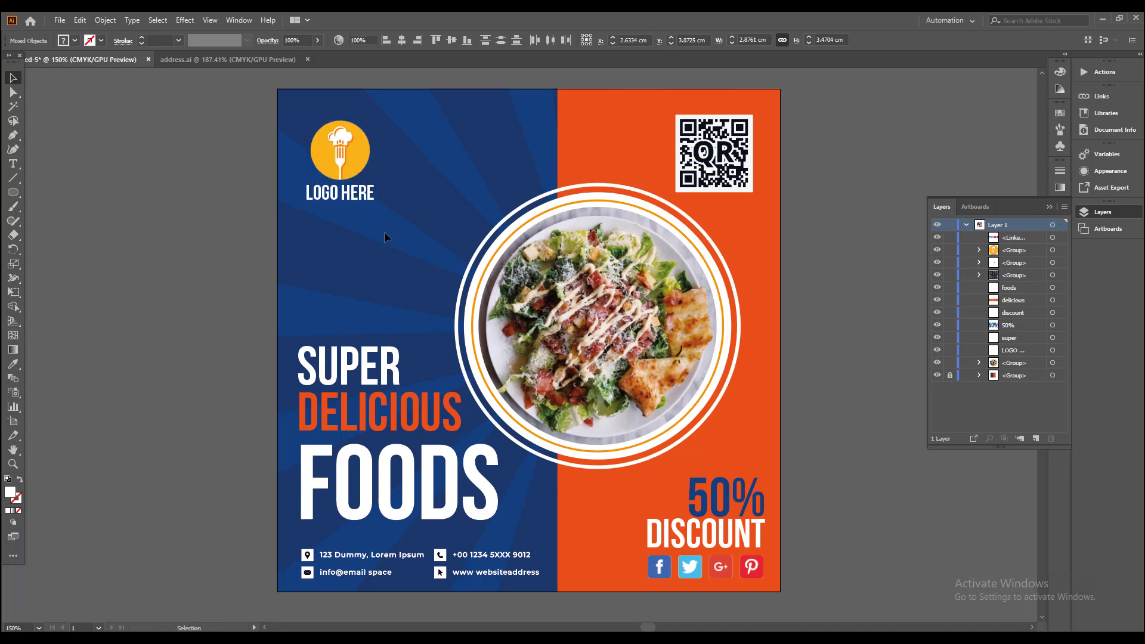
{"action": "left_click_drag", "start_coordinate": [514, 299], "coordinate": [490, 291]}
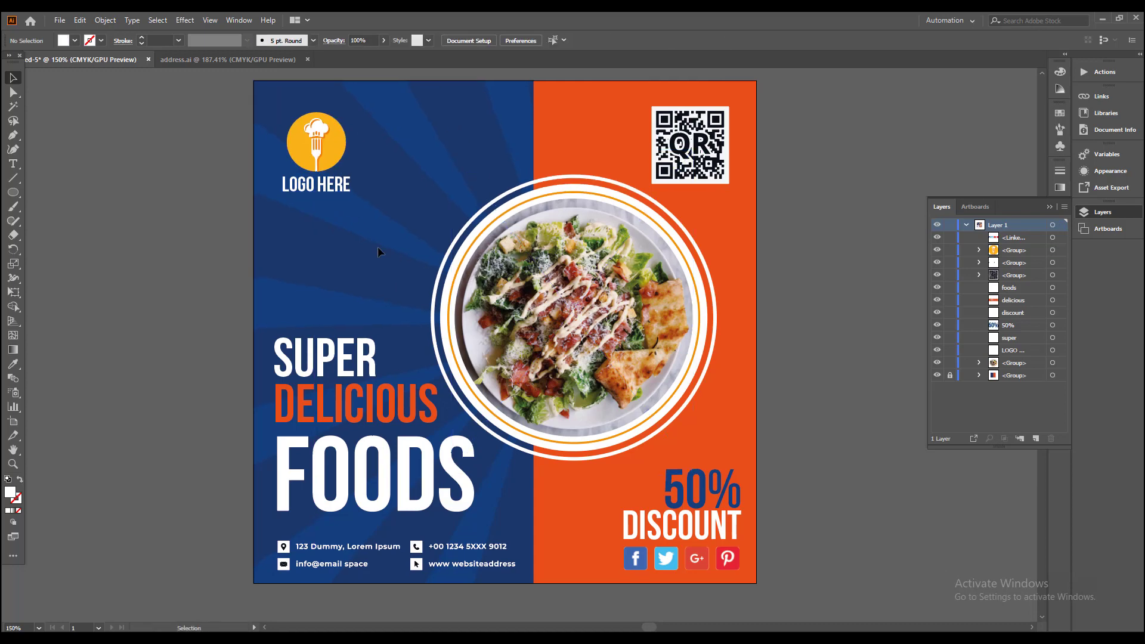
Step: Apply a Drop Shadow to the salad group with Multiply mode, 75% opacity, 0.25 cm offsets and 0.18 cm blur
{"action": "left_click_drag", "start_coordinate": [367, 216], "coordinate": [333, 206]}
{"action": "left_click", "coordinate": [438, 254]}
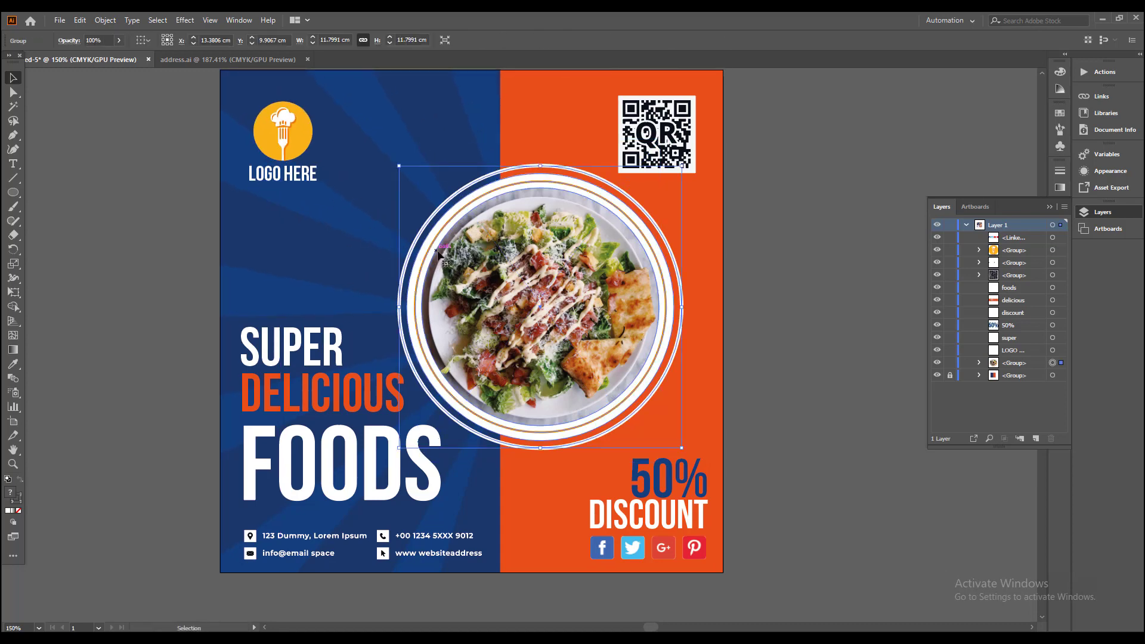
{"action": "left_click", "coordinate": [185, 20]}
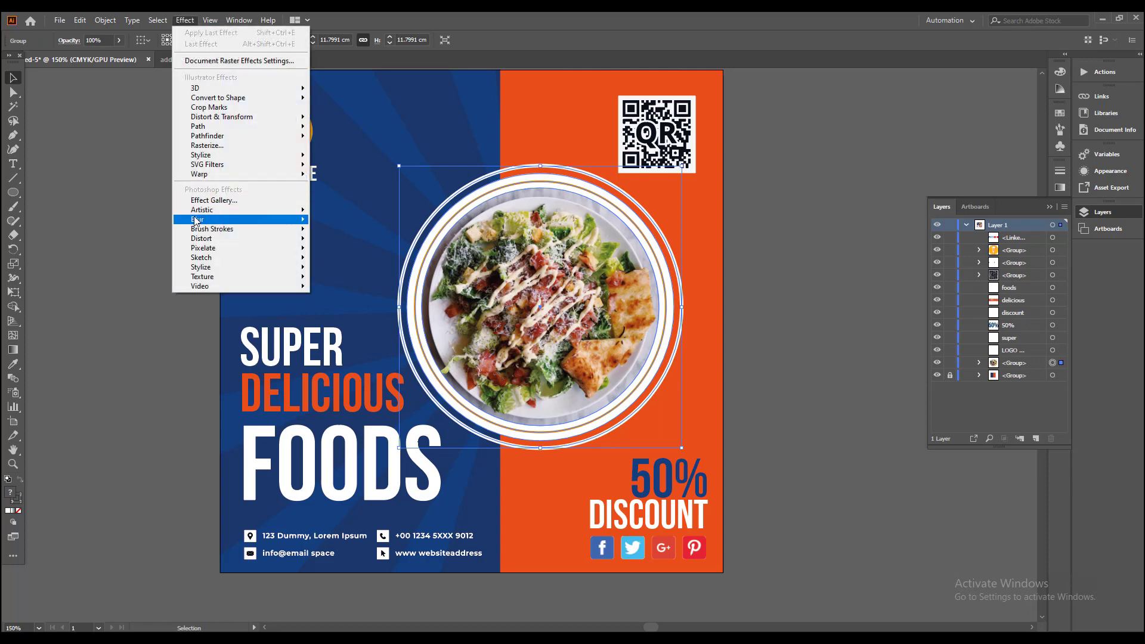
{"action": "mouse_move", "coordinate": [268, 155]}
{"action": "left_click", "coordinate": [351, 157]}
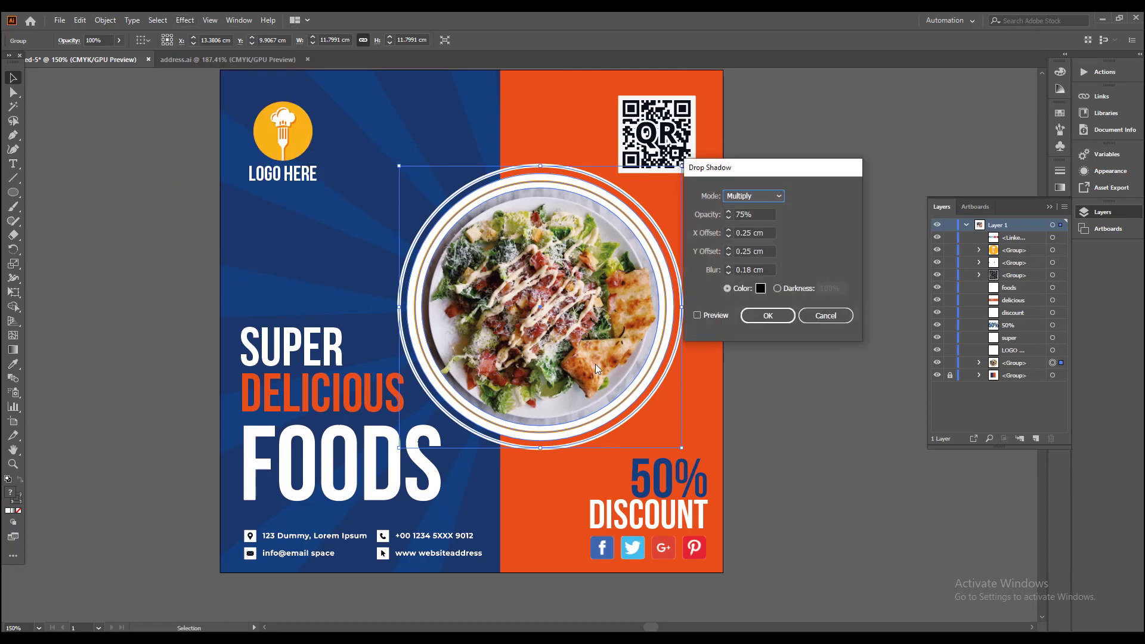
{"action": "left_click", "coordinate": [711, 317]}
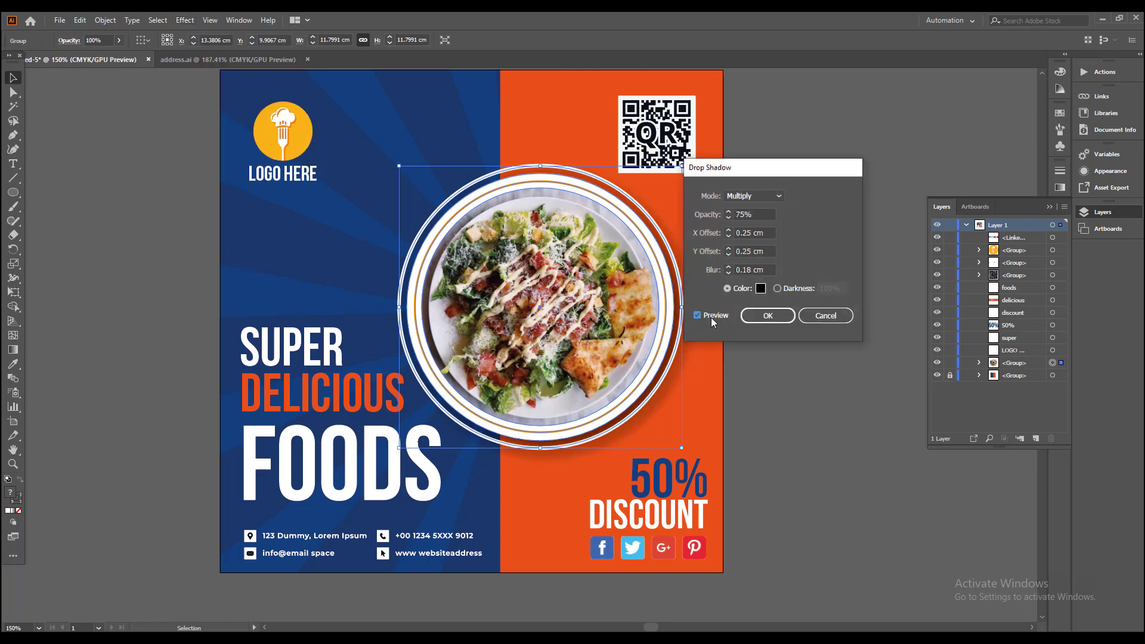
{"action": "left_click", "coordinate": [767, 315]}
{"action": "left_click", "coordinate": [777, 392]}
Step: Group the SUPER, DELICIOUS and FOODS texts together
{"action": "mouse_move", "coordinate": [777, 415]}
{"action": "left_mouse_down"}
{"action": "mouse_move", "coordinate": [768, 452]}
{"action": "mouse_move", "coordinate": [769, 406]}
{"action": "left_mouse_up"}
{"action": "scroll", "coordinate": [584, 513], "scroll_direction": "up", "scroll_amount": 1}
{"action": "left_click_drag", "start_coordinate": [391, 455], "coordinate": [492, 447]}
{"action": "left_click", "coordinate": [442, 388]}
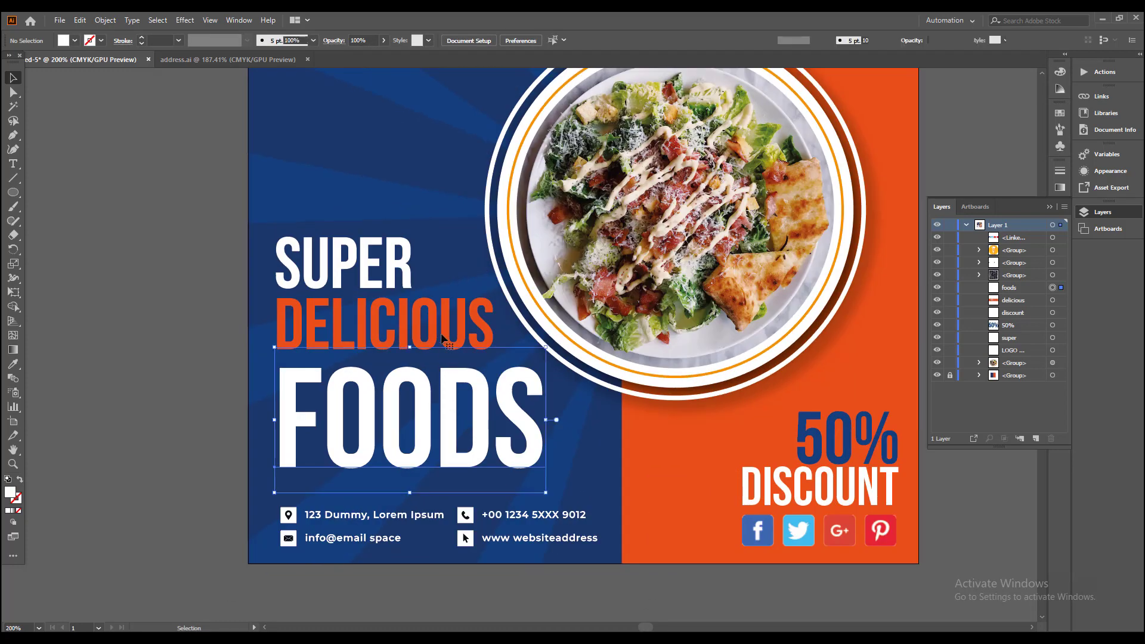
{"action": "left_click", "coordinate": [417, 311], "text": "shift"}
{"action": "left_click", "coordinate": [398, 262], "text": "shift"}
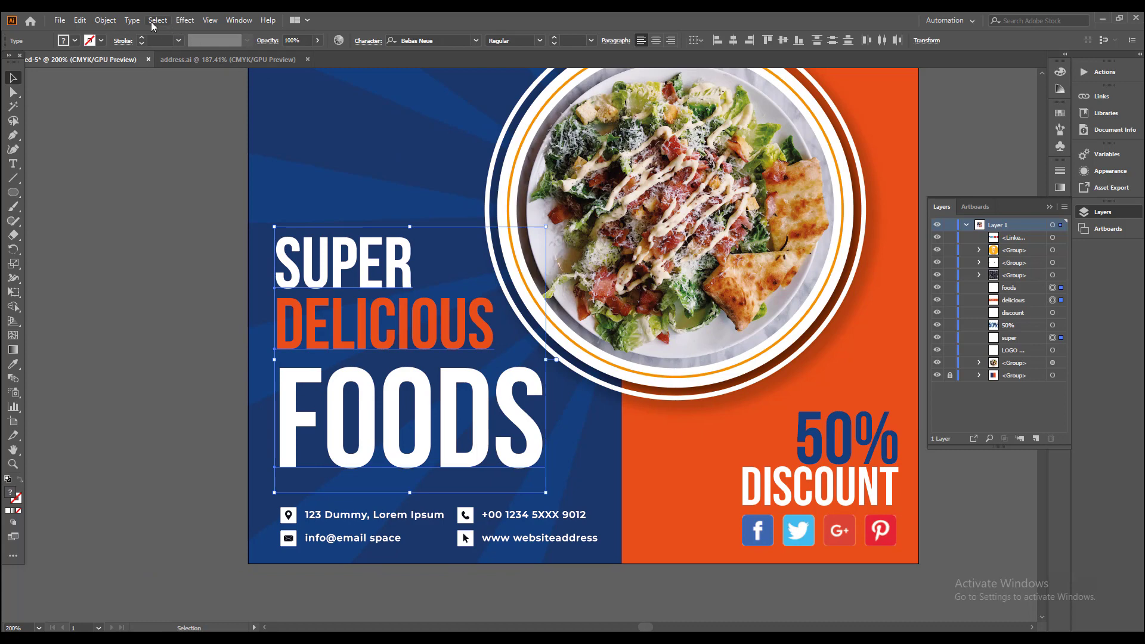
{"action": "left_click", "coordinate": [105, 20]}
{"action": "left_click", "coordinate": [119, 78]}
Step: Apply a Drop Shadow to the headline group with 0.2 cm X and Y offsets, Multiply mode and 75% opacity
{"action": "left_click", "coordinate": [184, 20]}
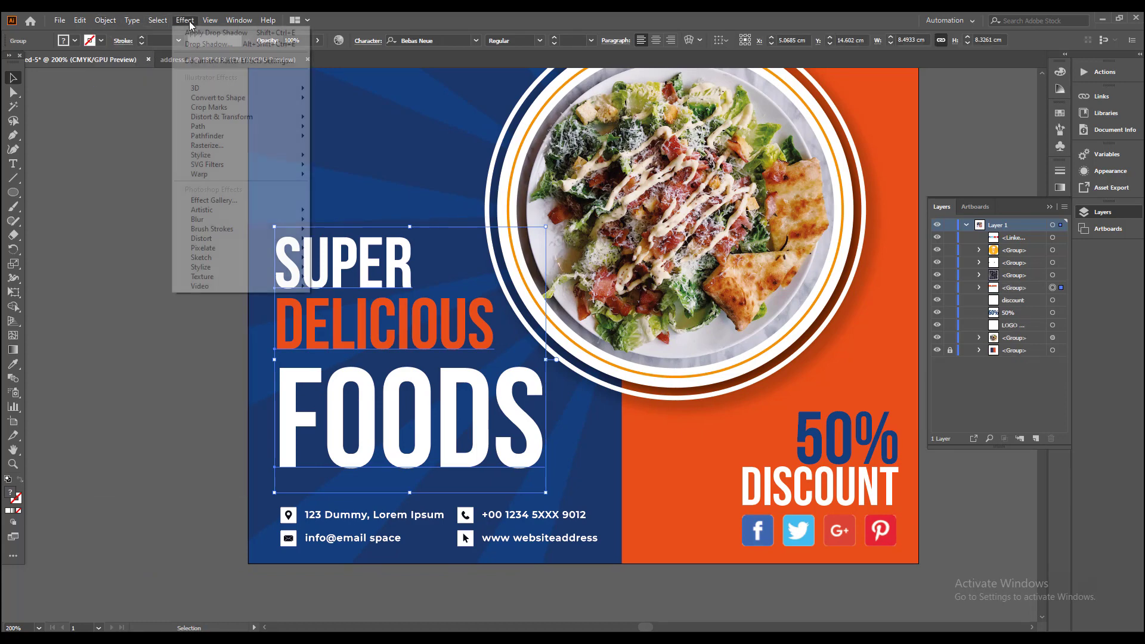
{"action": "mouse_move", "coordinate": [227, 155]}
{"action": "left_click", "coordinate": [331, 156]}
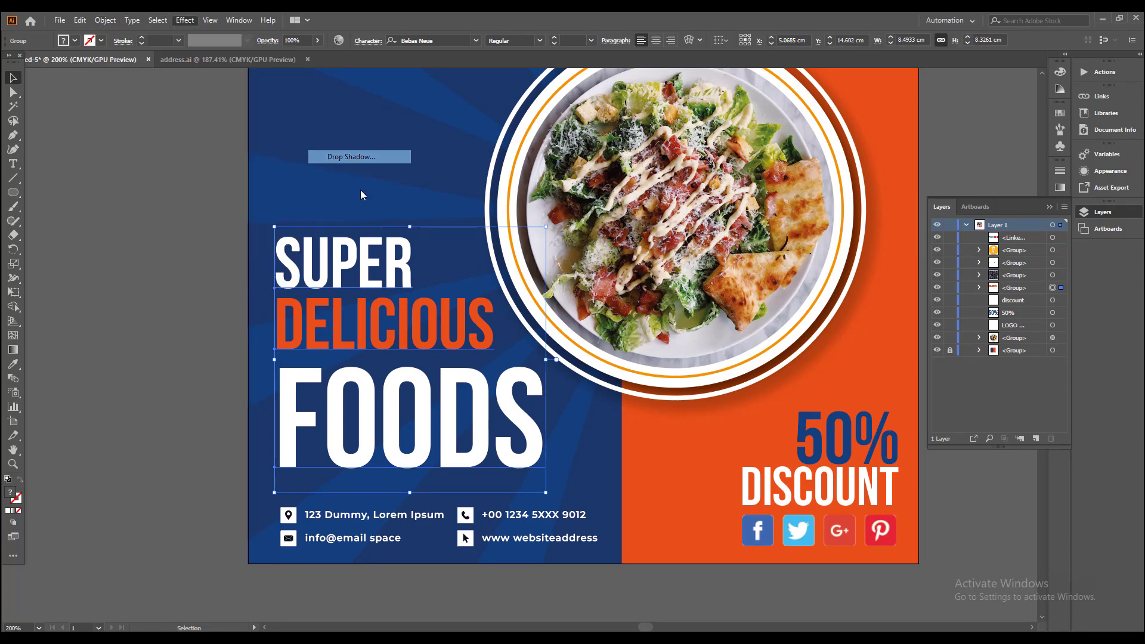
{"action": "left_click", "coordinate": [706, 314]}
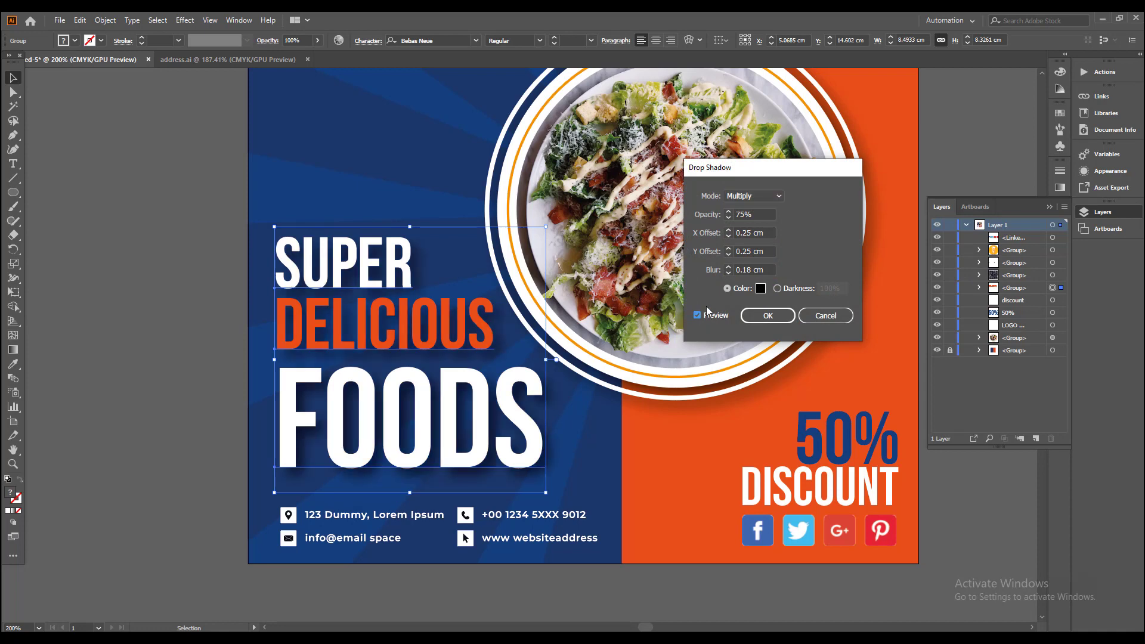
{"action": "double_click", "coordinate": [756, 233]}
{"action": "type", "text": "0."}
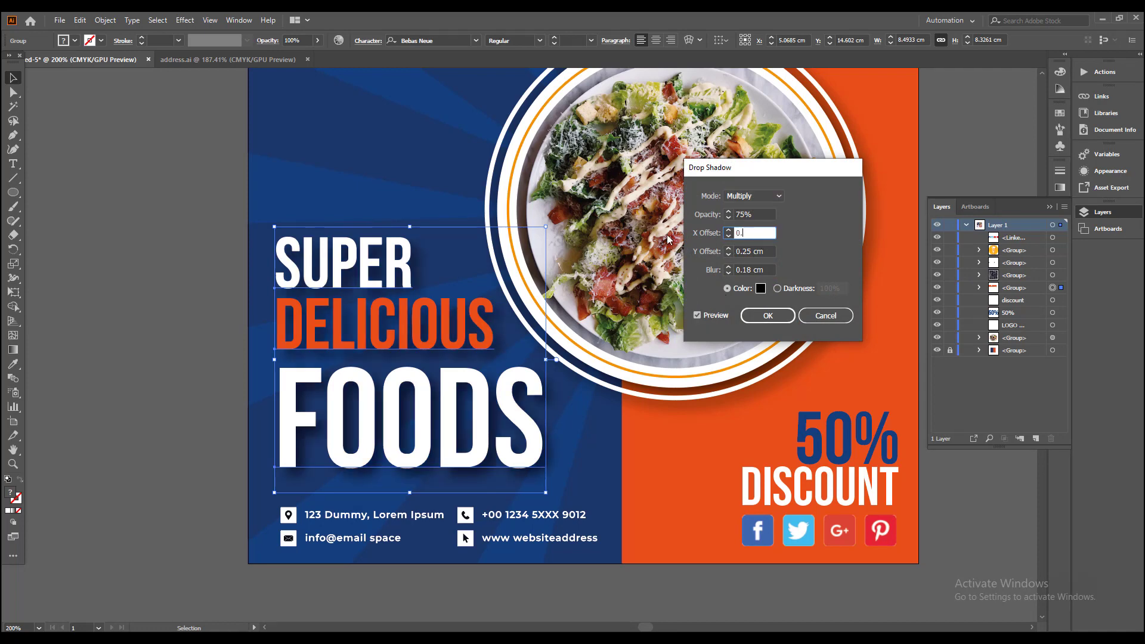
{"action": "type", "text": "2"}
{"action": "key", "text": "Tab"}
{"action": "key", "text": "Tab"}
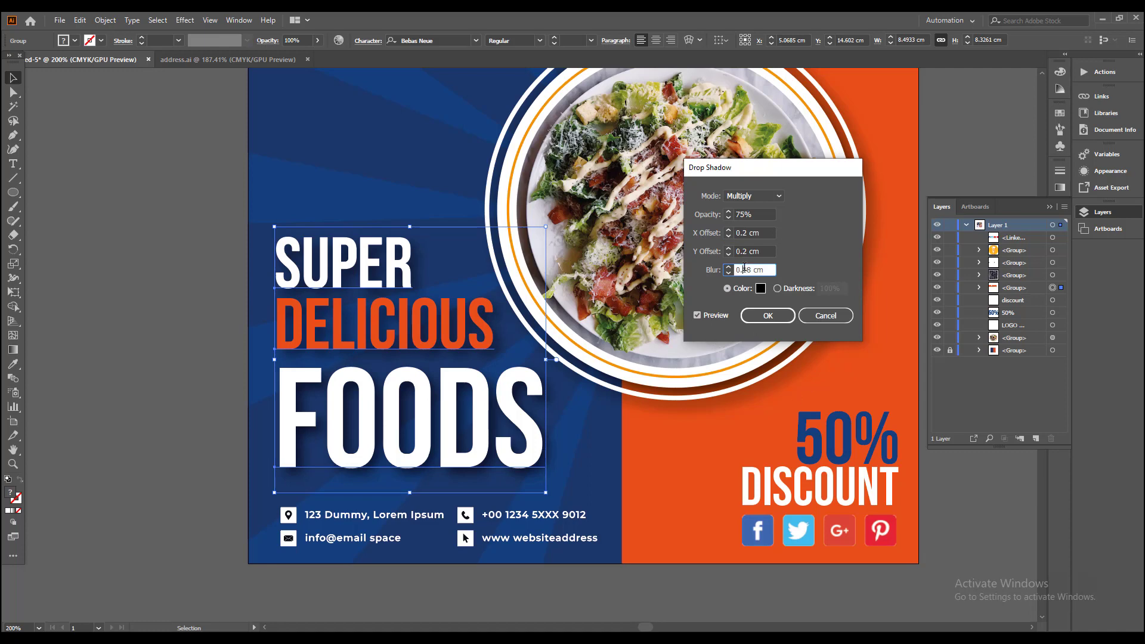
{"action": "left_click", "coordinate": [765, 316]}
{"action": "left_click", "coordinate": [205, 254]}
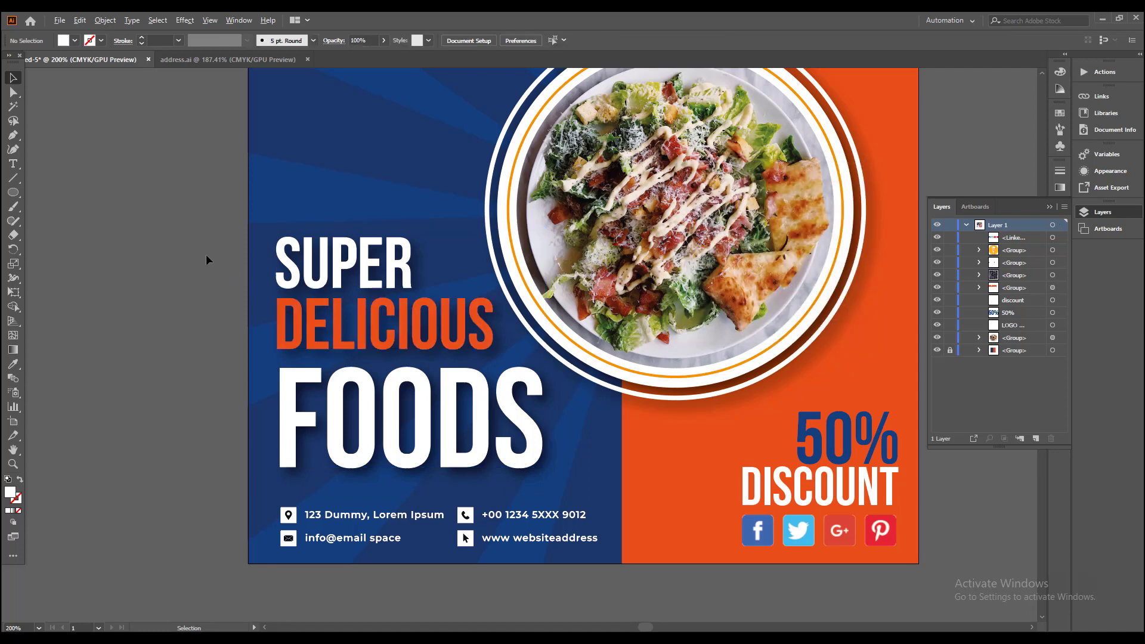
Step: Try filling the 50% text with the yellow-orange sampled from the logo circle
{"action": "key", "text": "ctrl+minus"}
{"action": "left_click_drag", "start_coordinate": [379, 355], "coordinate": [333, 428]}
{"action": "left_click_drag", "start_coordinate": [553, 331], "coordinate": [576, 313]}
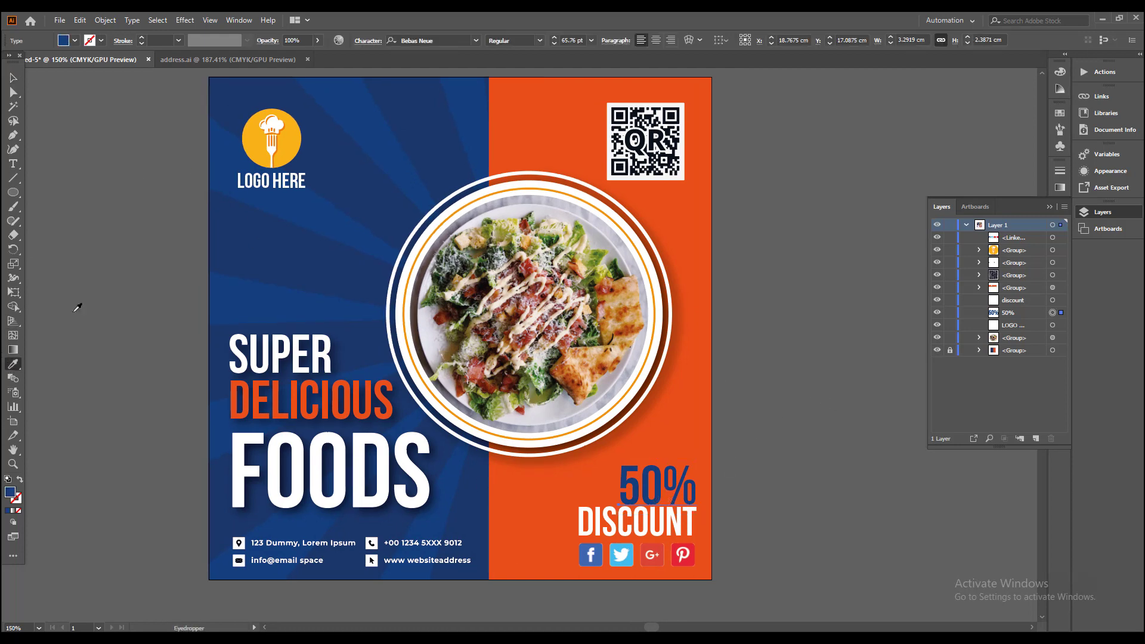
{"action": "left_click", "coordinate": [293, 134]}
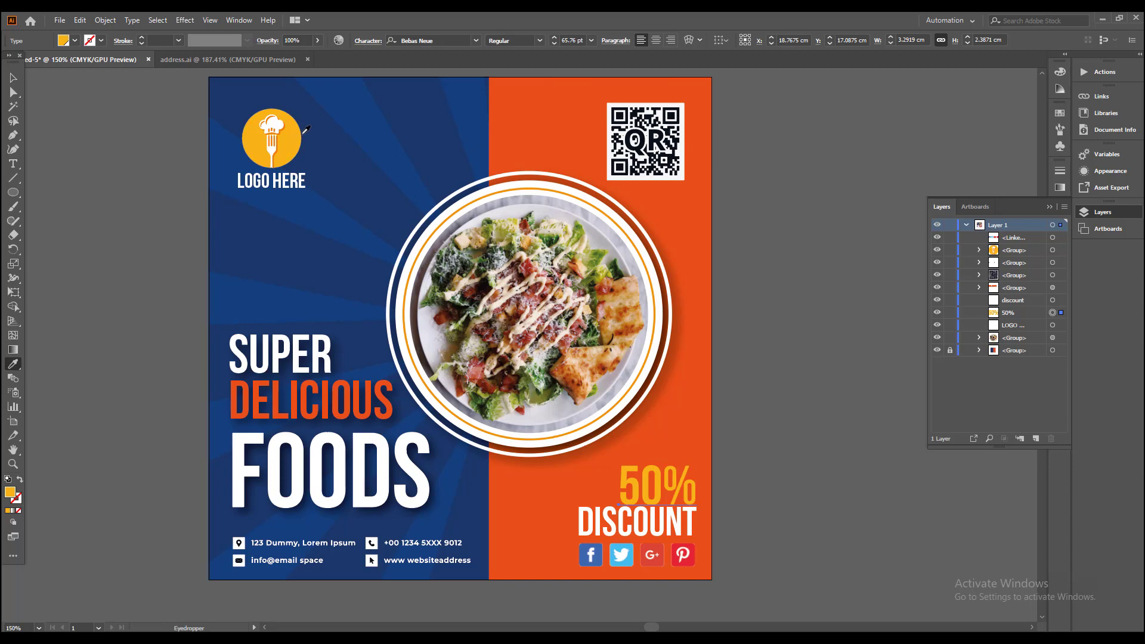
Step: Set the fill of the 50% text to the black swatch
{"action": "left_click", "coordinate": [75, 42]}
{"action": "left_click", "coordinate": [52, 61]}
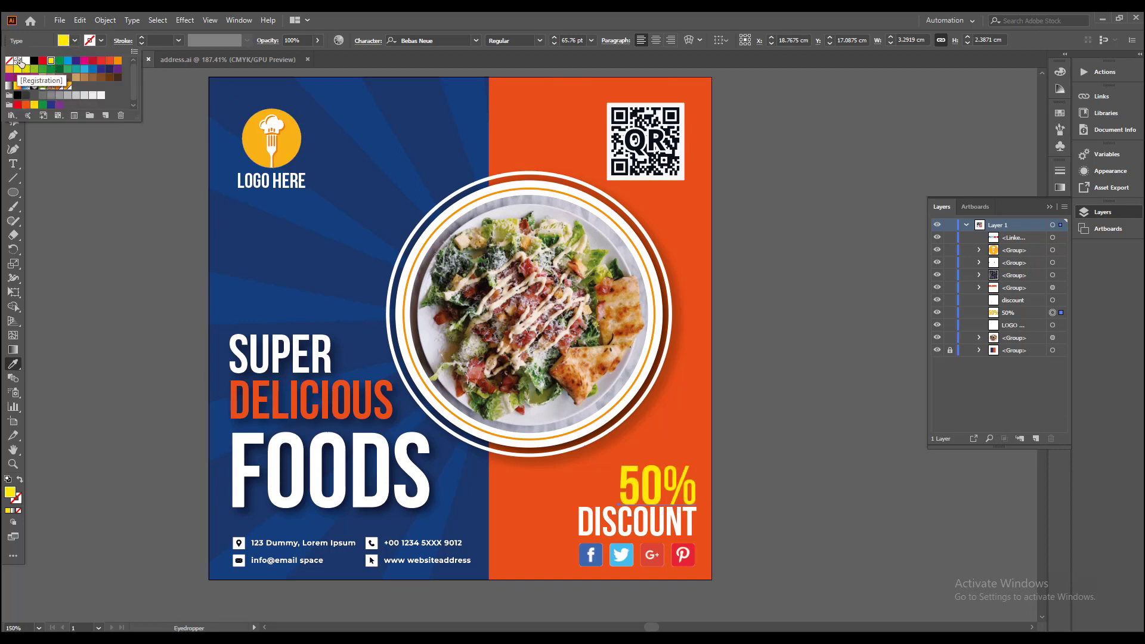
{"action": "left_click", "coordinate": [34, 61]}
{"action": "left_click", "coordinate": [76, 41]}
{"action": "left_click", "coordinate": [13, 77]}
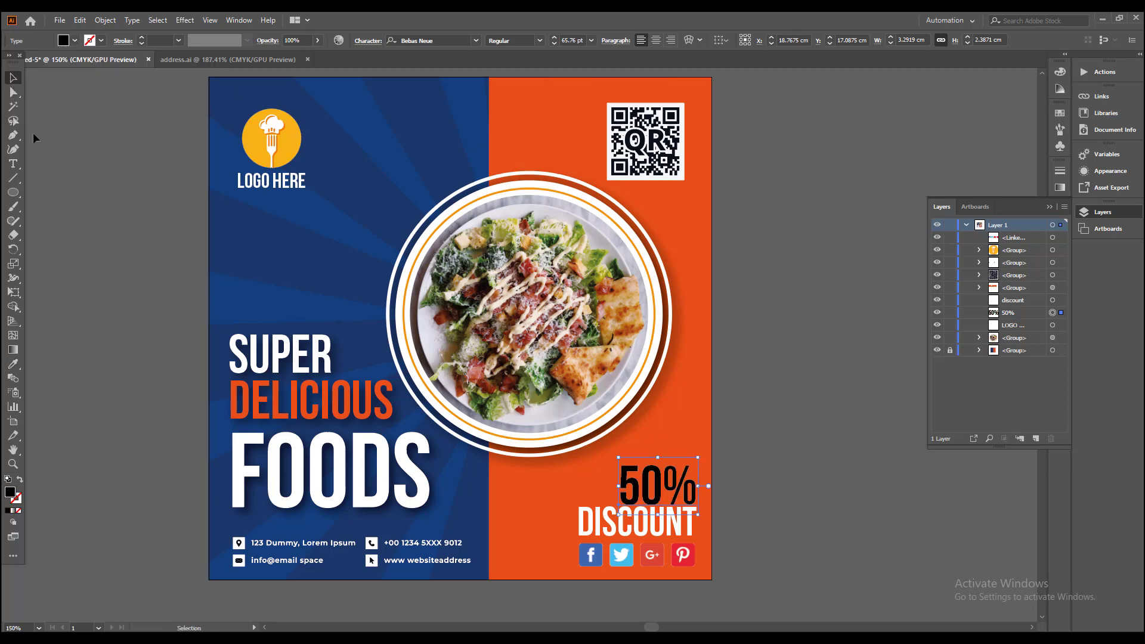
Step: Enlarge the 50% text proportionally to about 74.8 pt, keeping its lower-right corner fixed above DISCOUNT
{"action": "left_click", "coordinate": [102, 222]}
{"action": "scroll", "coordinate": [643, 489], "scroll_direction": "up", "scroll_amount": 1}
{"action": "scroll", "coordinate": [641, 492], "scroll_direction": "up", "scroll_amount": 2}
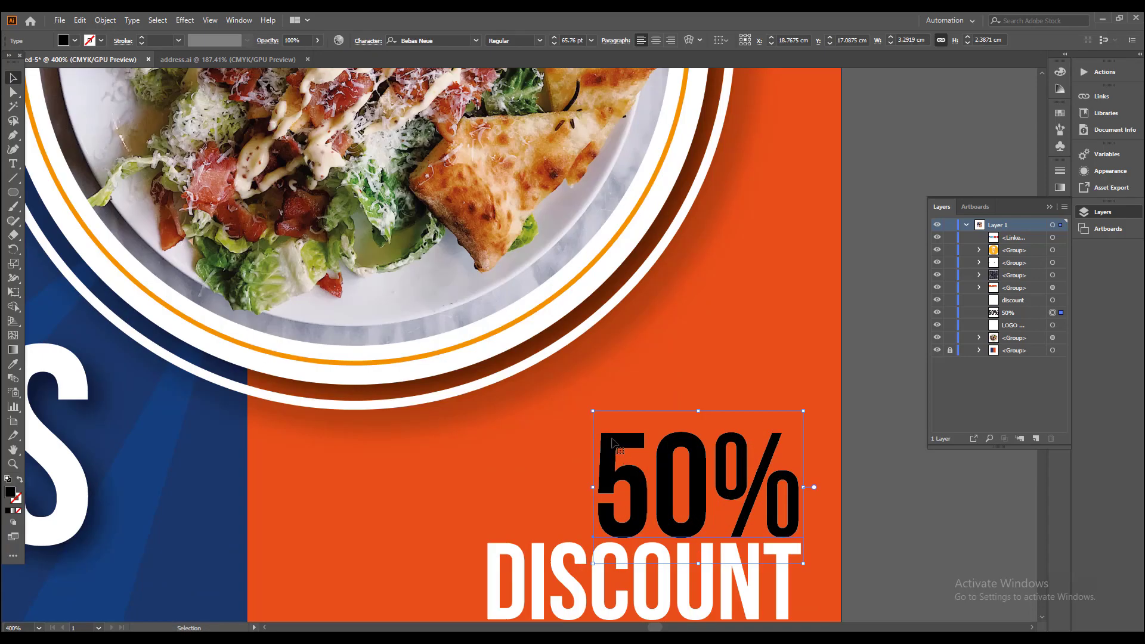
{"action": "left_click_drag", "start_coordinate": [592, 410], "coordinate": [563, 389]}
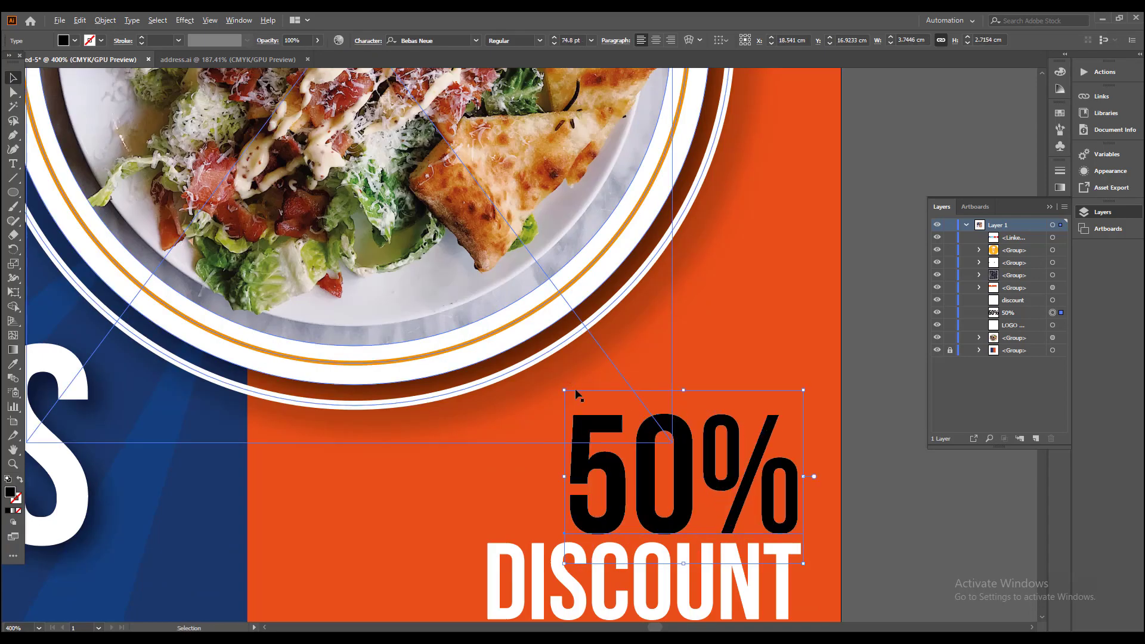
{"action": "scroll", "coordinate": [768, 450], "scroll_direction": "down", "scroll_amount": 2}
{"action": "left_click", "coordinate": [768, 450]}
Step: Apply the last-used Drop Shadow effect to the linked social media icons below DISCOUNT
{"action": "left_click", "coordinate": [662, 537]}
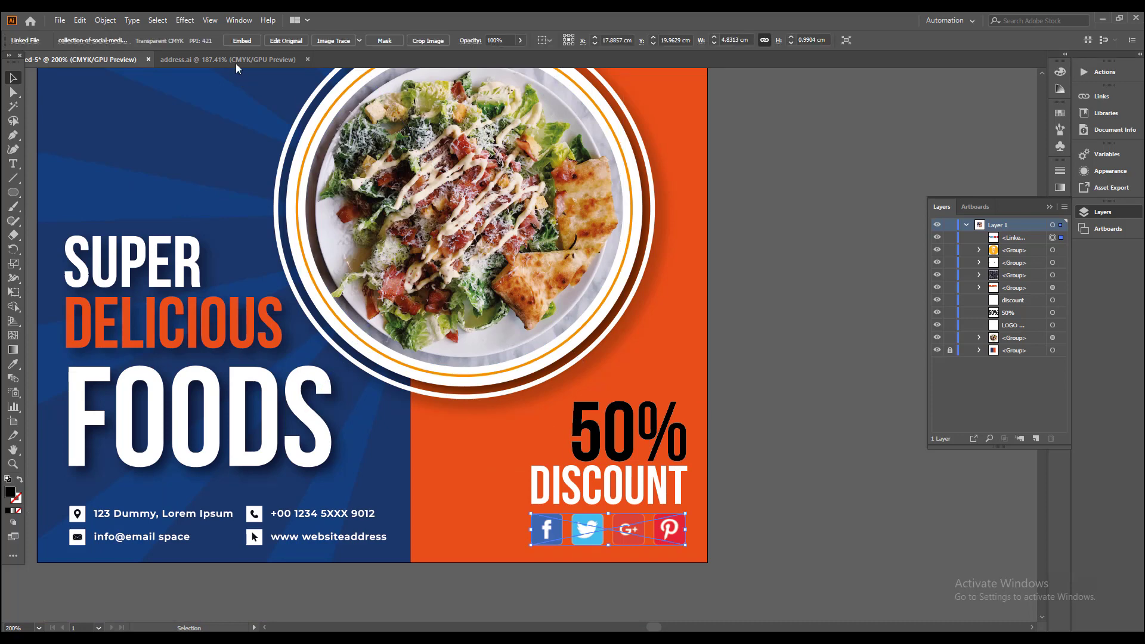
{"action": "left_click", "coordinate": [193, 22]}
{"action": "left_click", "coordinate": [216, 33]}
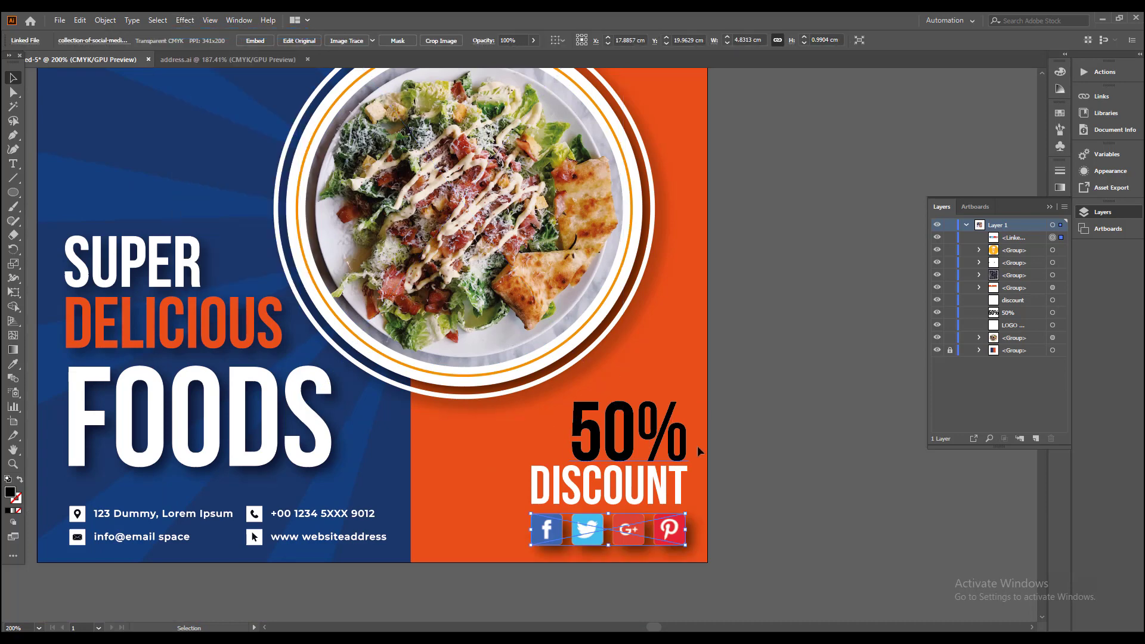
{"action": "left_click", "coordinate": [746, 483]}
Step: Isolate the headline group and nudge the FOODS text slightly upward, closer to DELICIOUS
{"action": "key", "text": "ctrl+0"}
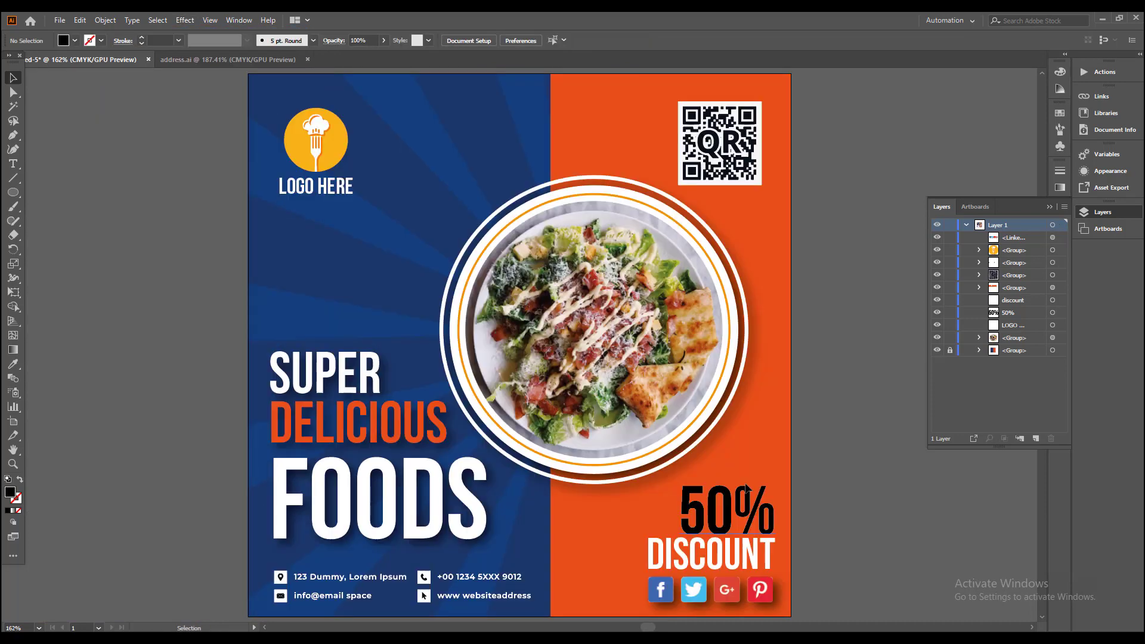
{"action": "left_click", "coordinate": [1033, 208]}
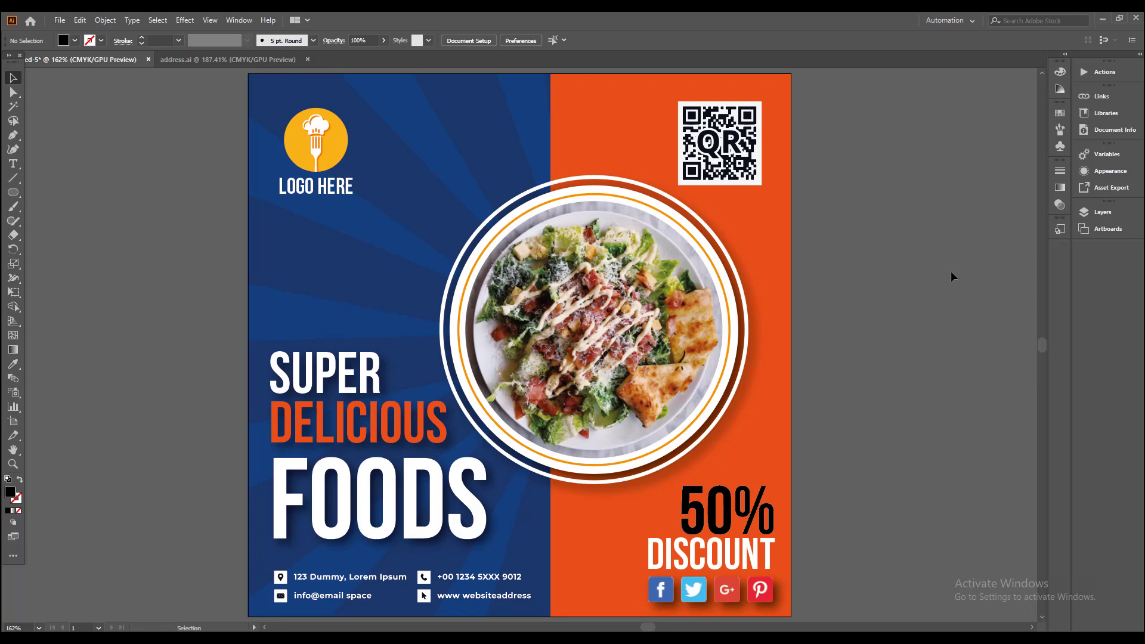
{"action": "double_click", "coordinate": [409, 504]}
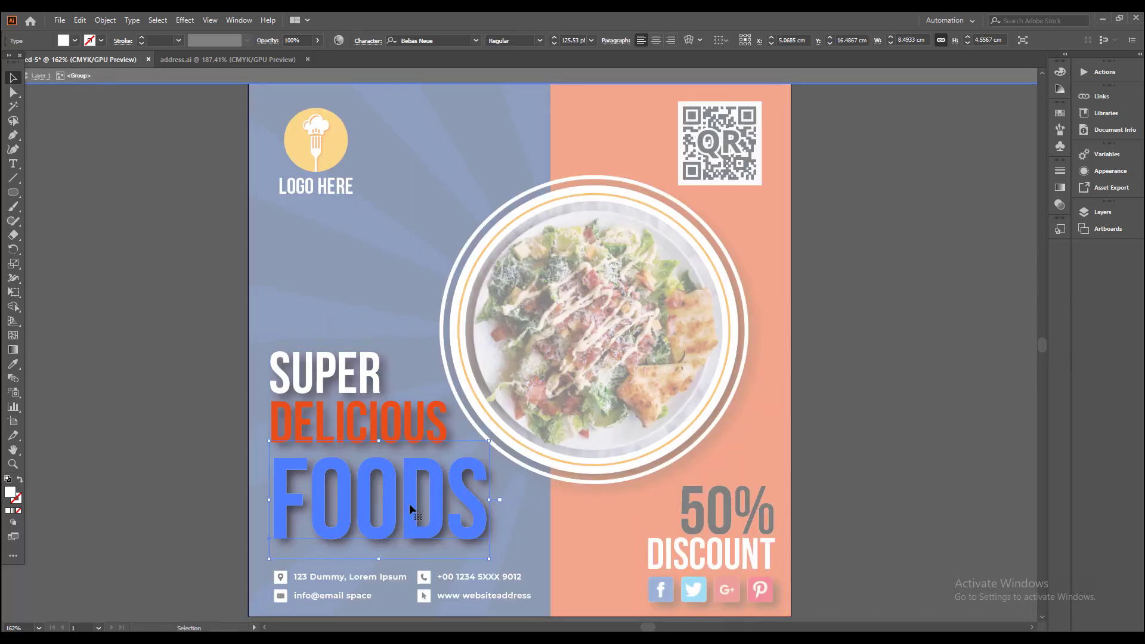
{"action": "key", "text": "Up"}
{"action": "key", "text": "Up"}
{"action": "key", "text": "Up"}
{"action": "key", "text": "Up"}
{"action": "key", "text": "Up"}
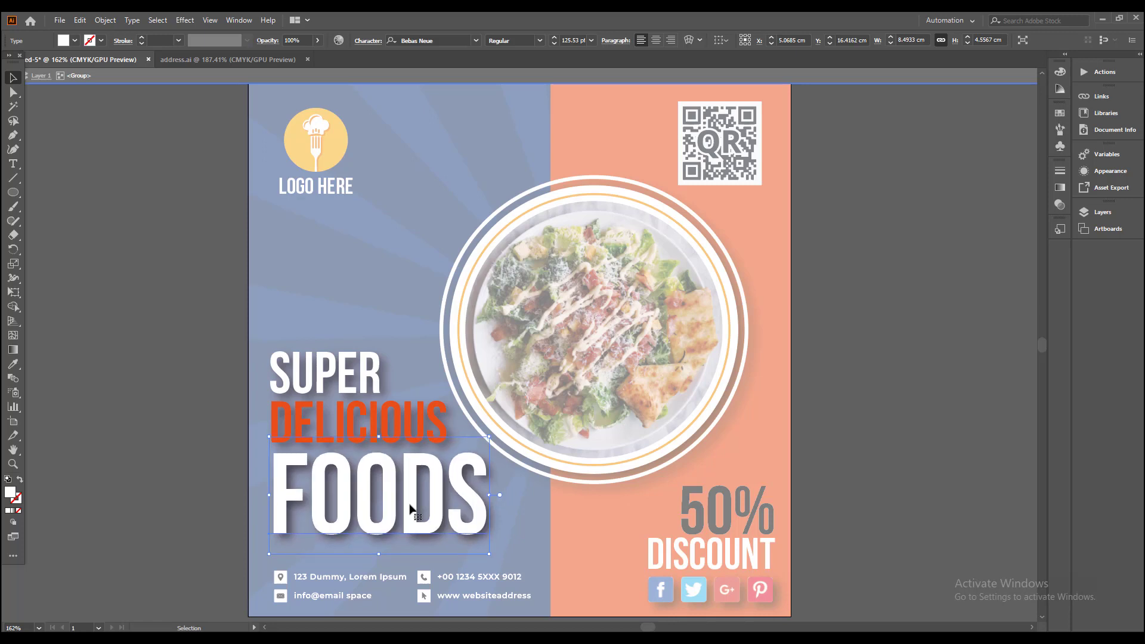